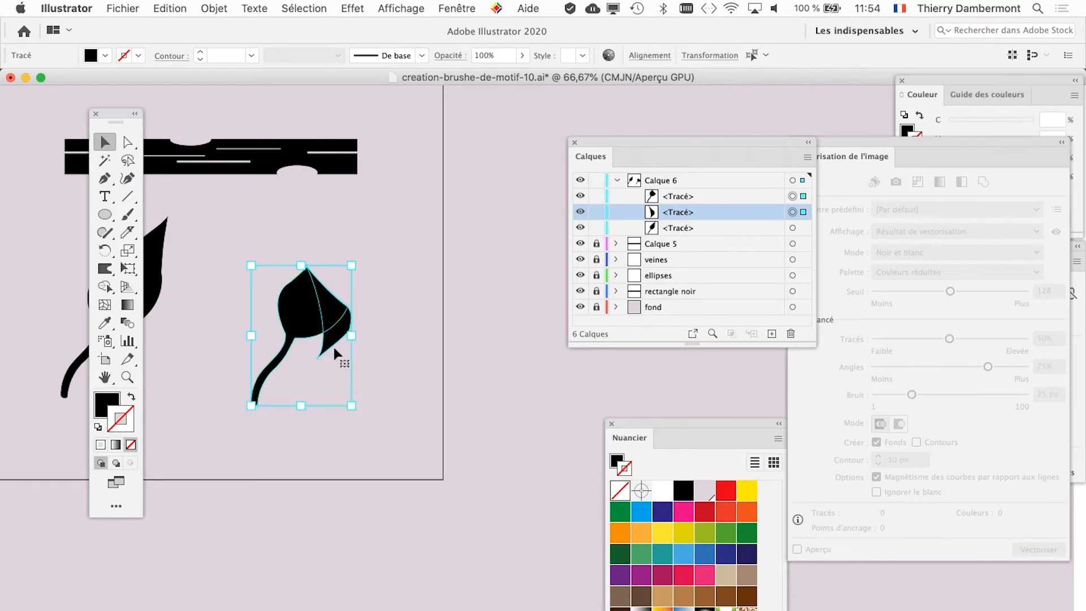
Step: Move the two-part leaf up beneath the branch and place a duplicate of it to its right
left_click_drag(305, 293, 289, 288)
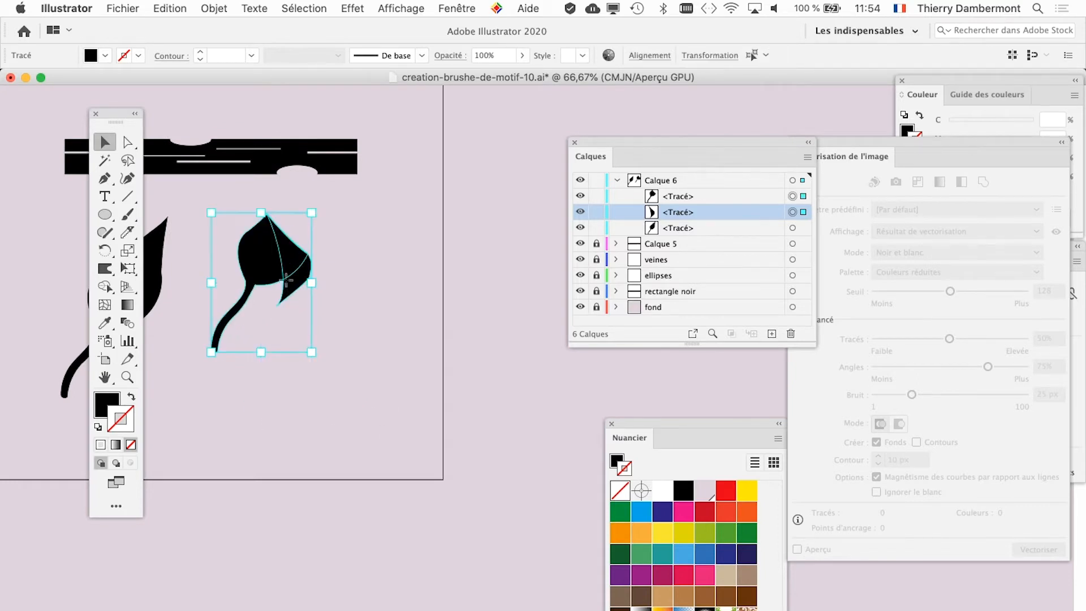
left_click_drag(416, 303, 417, 298)
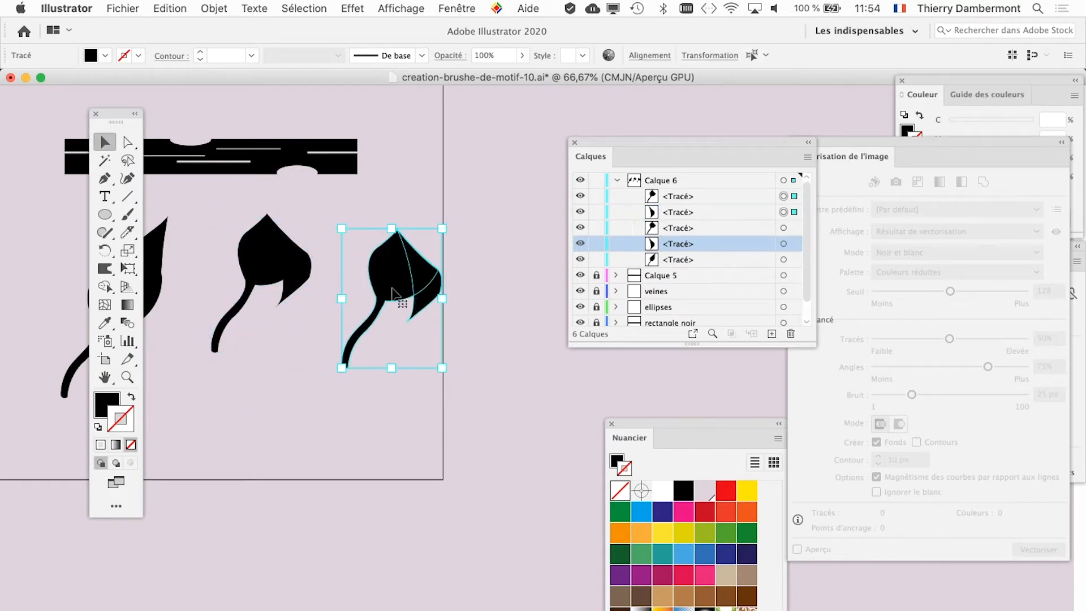
left_click(303, 346)
left_click(376, 286)
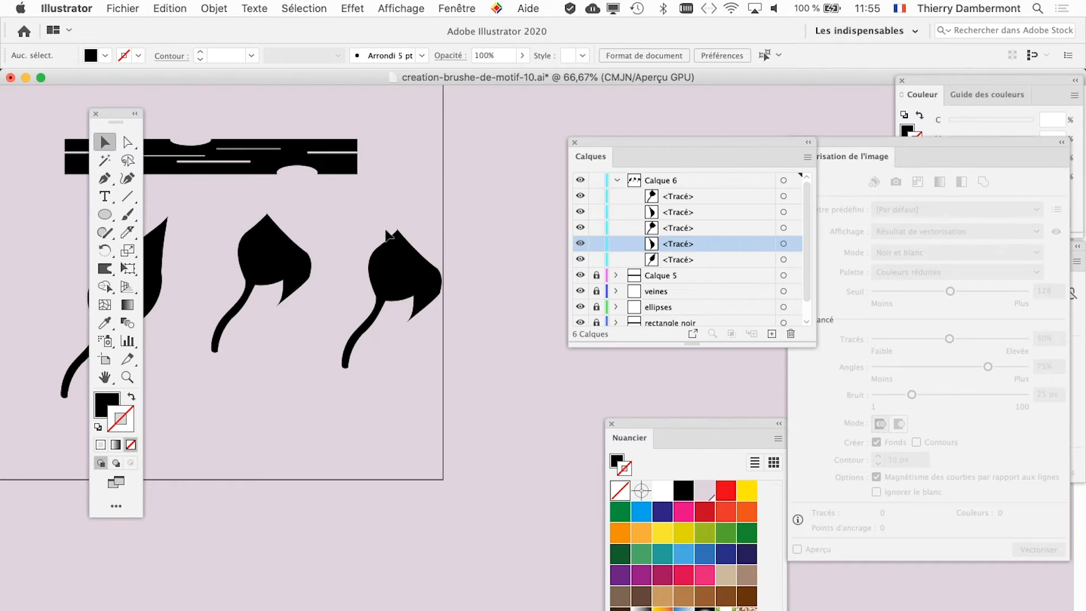
Step: Reposition the two-part leaf and its duplicate side by side beneath the branch, inside the artboard
left_click_drag(441, 311, 451, 317)
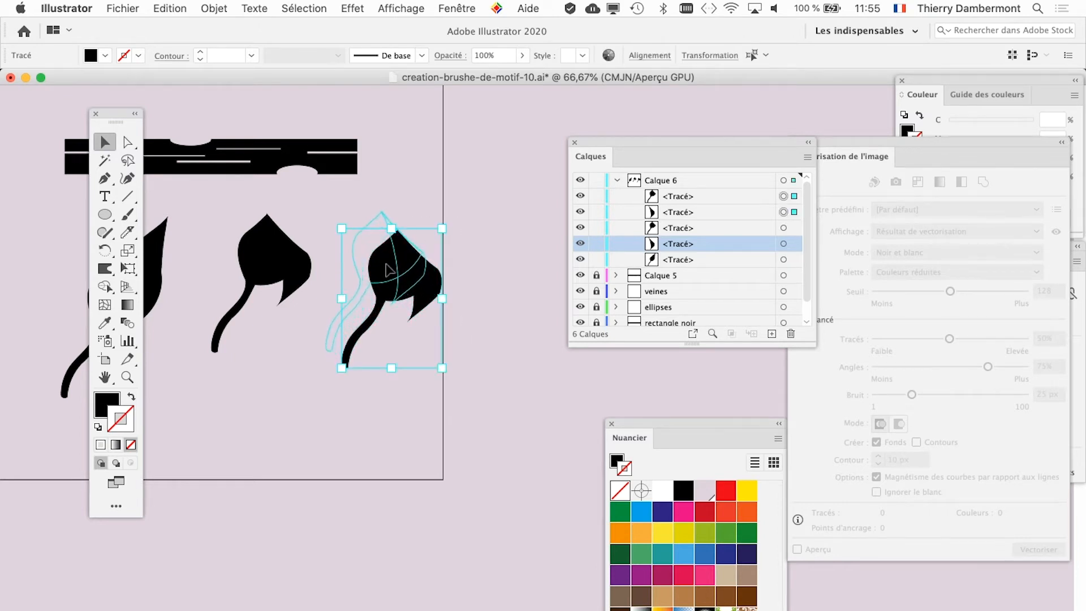
left_click_drag(402, 281, 386, 264)
left_click(483, 351)
left_click_drag(295, 313, 262, 301)
left_click(391, 351)
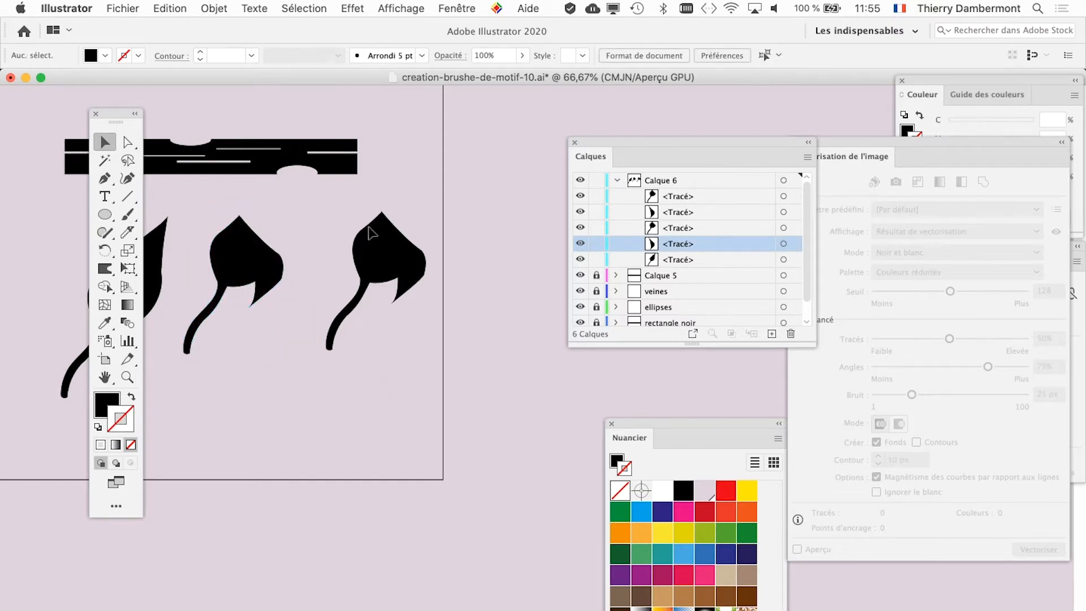
left_click_drag(368, 228, 392, 295)
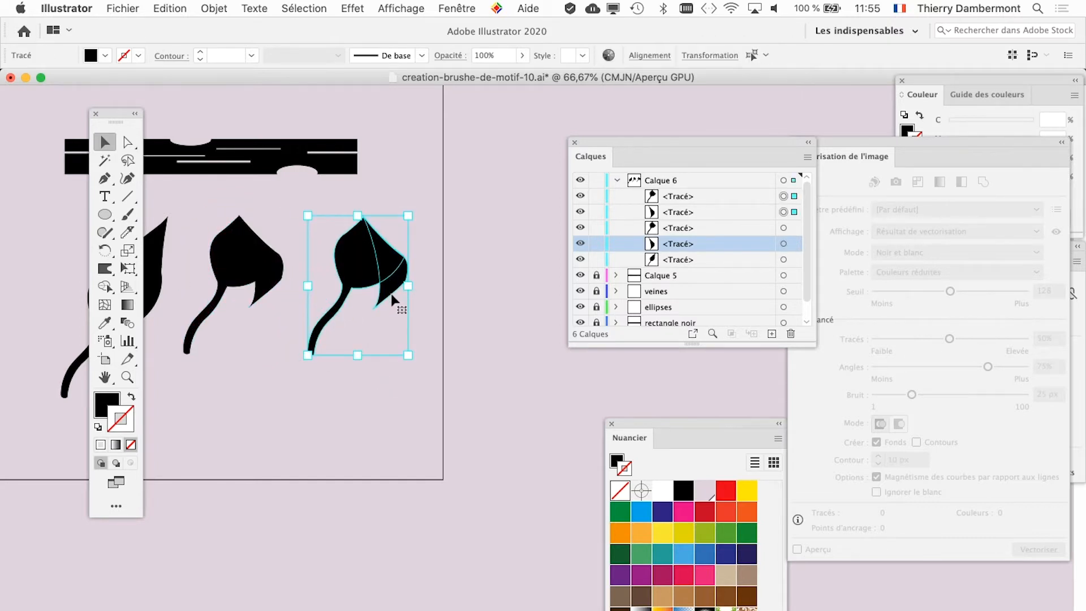
left_click(394, 298)
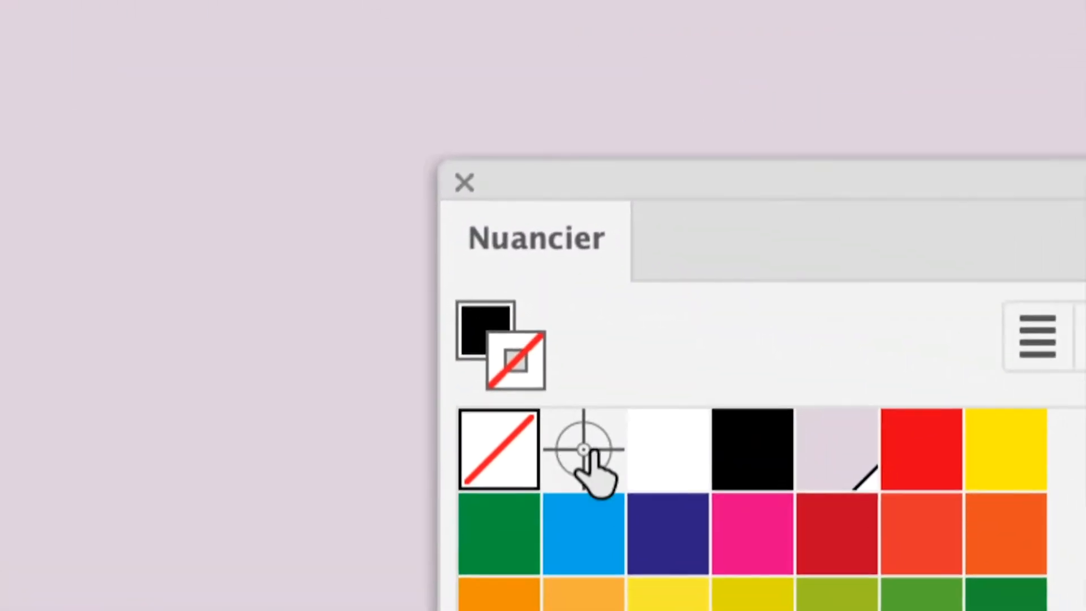
Step: Give the rightmost leaf copy a white stroke 2 mm thick, aligned to the outside of its paths
left_click(904, 607)
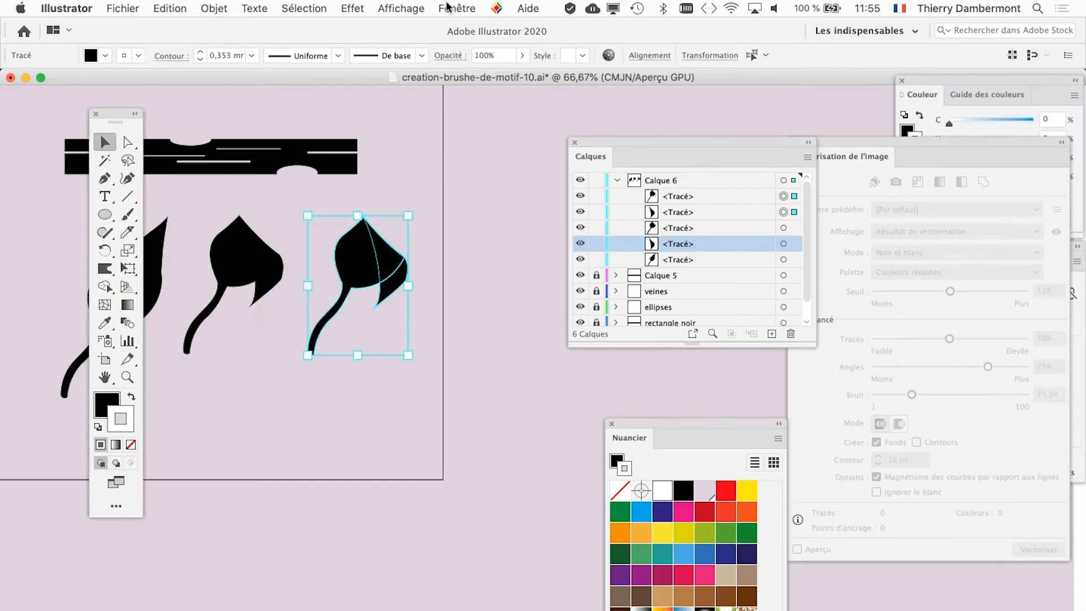
left_click(448, 7)
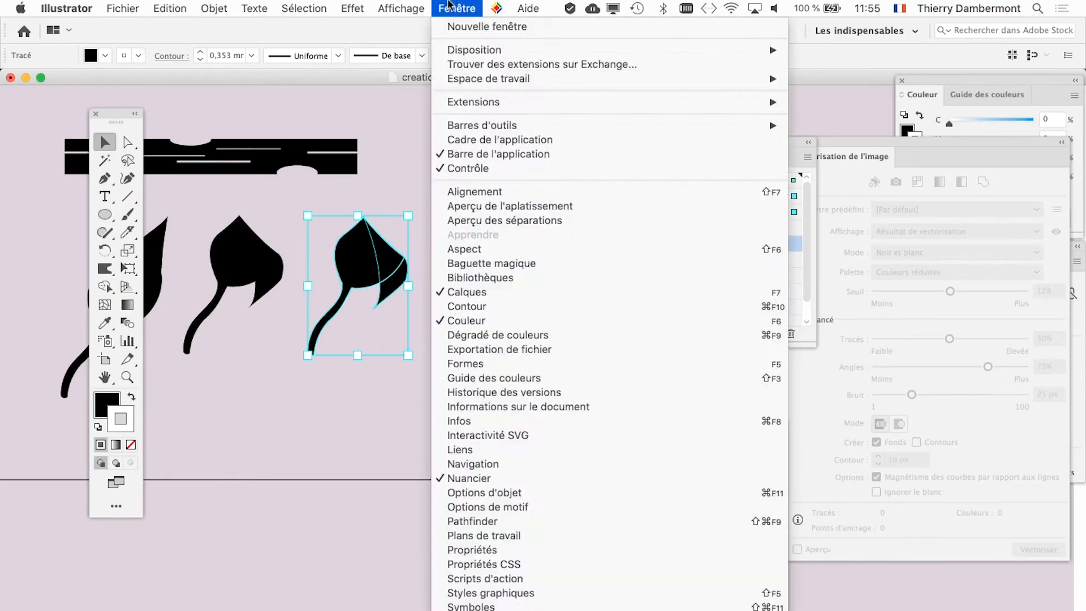
left_click(501, 309)
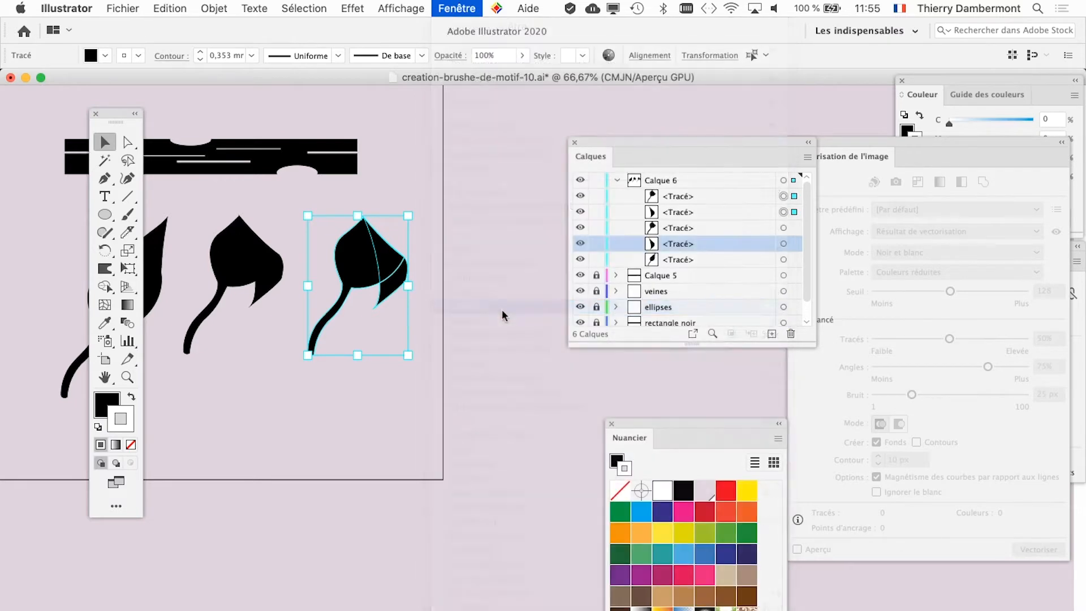
left_click_drag(686, 119, 532, 93)
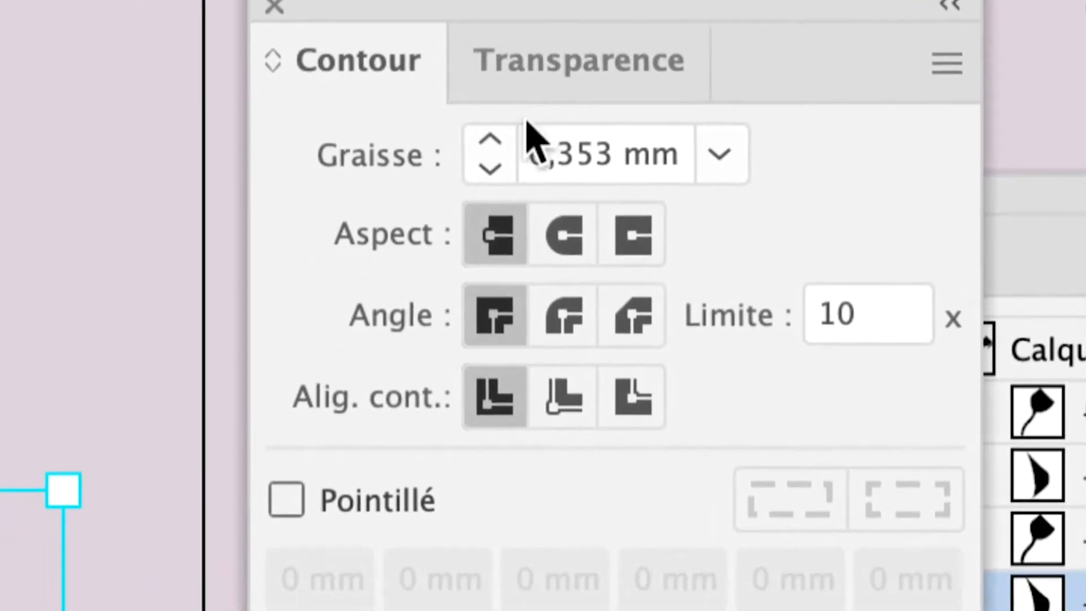
left_click(460, 200)
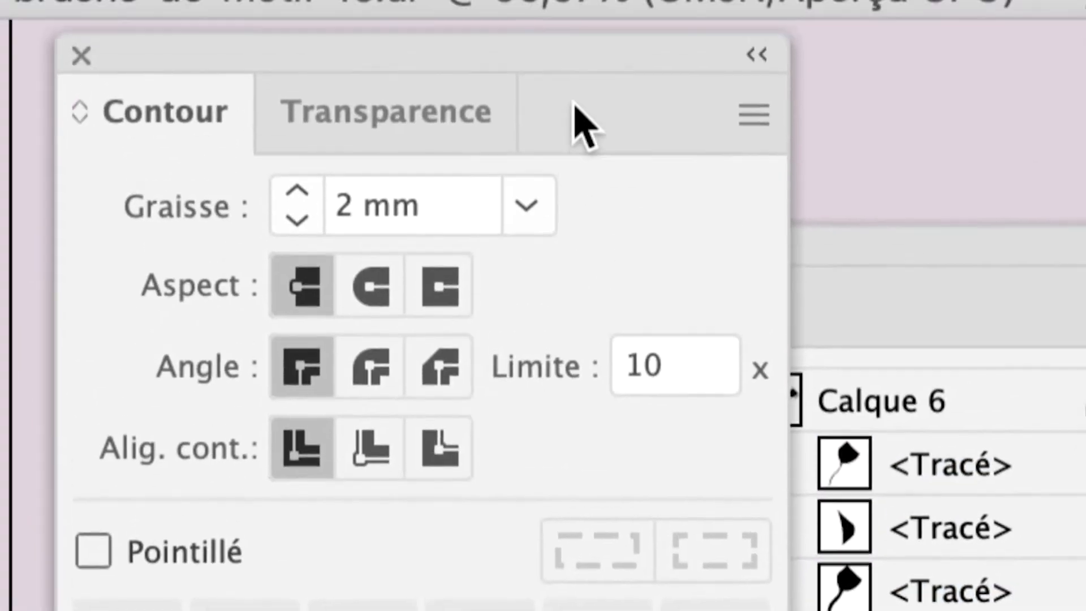
left_click_drag(575, 55, 215, 135)
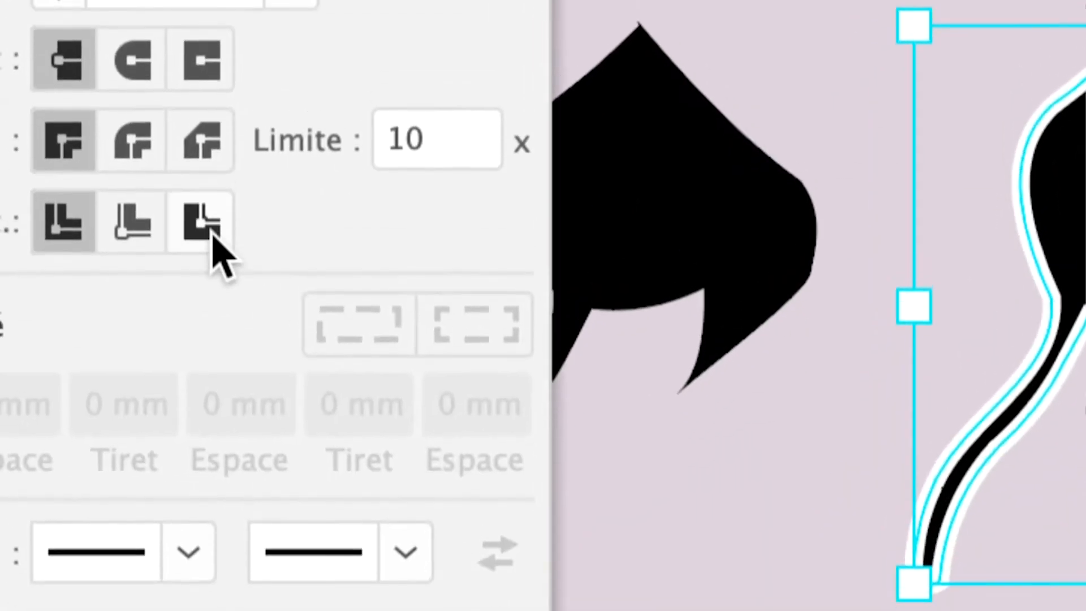
left_click(141, 340)
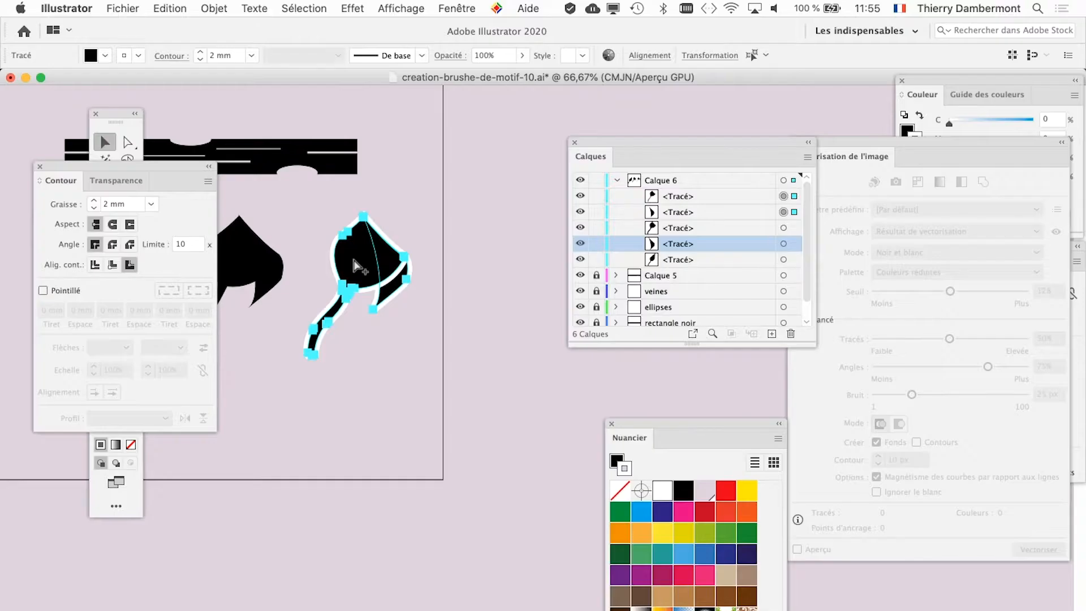
Step: Hide the additional stroke options and display them again
left_click_drag(166, 166, 576, 104)
left_click(617, 117)
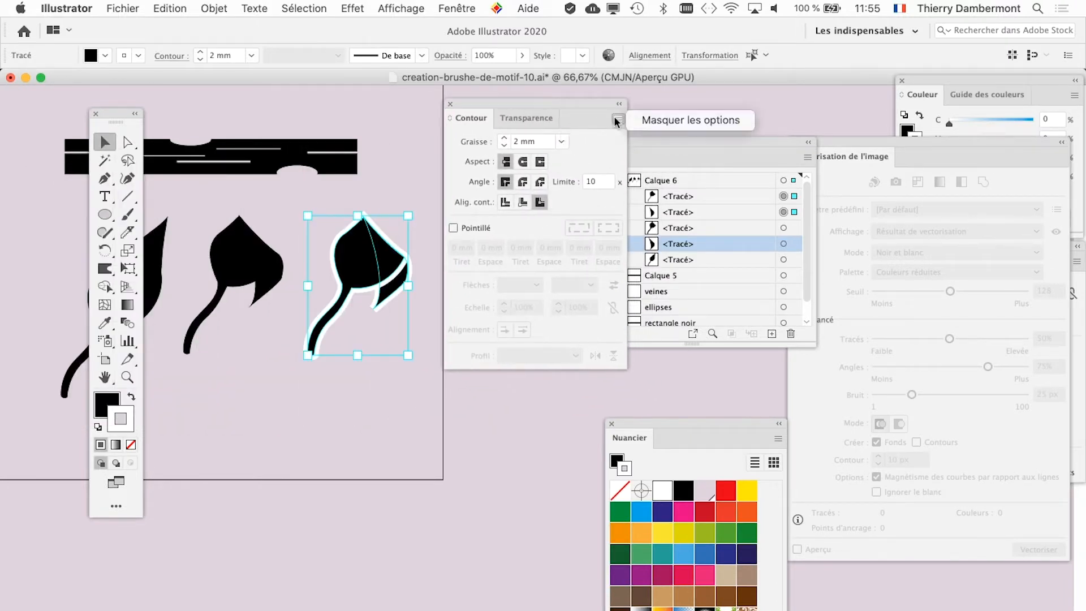
left_click(668, 120)
left_click_drag(555, 104, 444, 113)
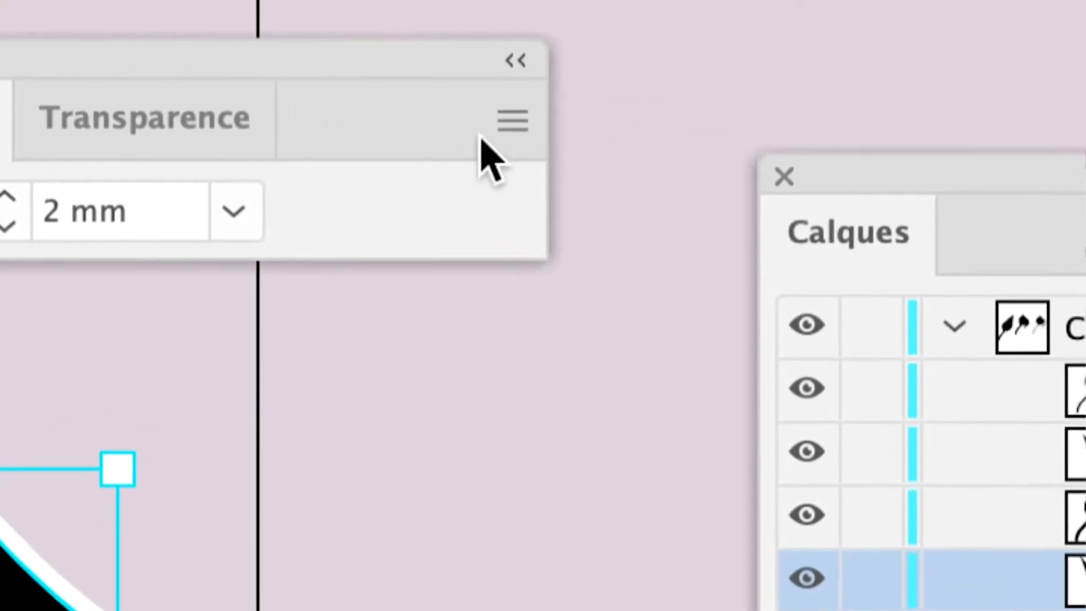
left_click(502, 125)
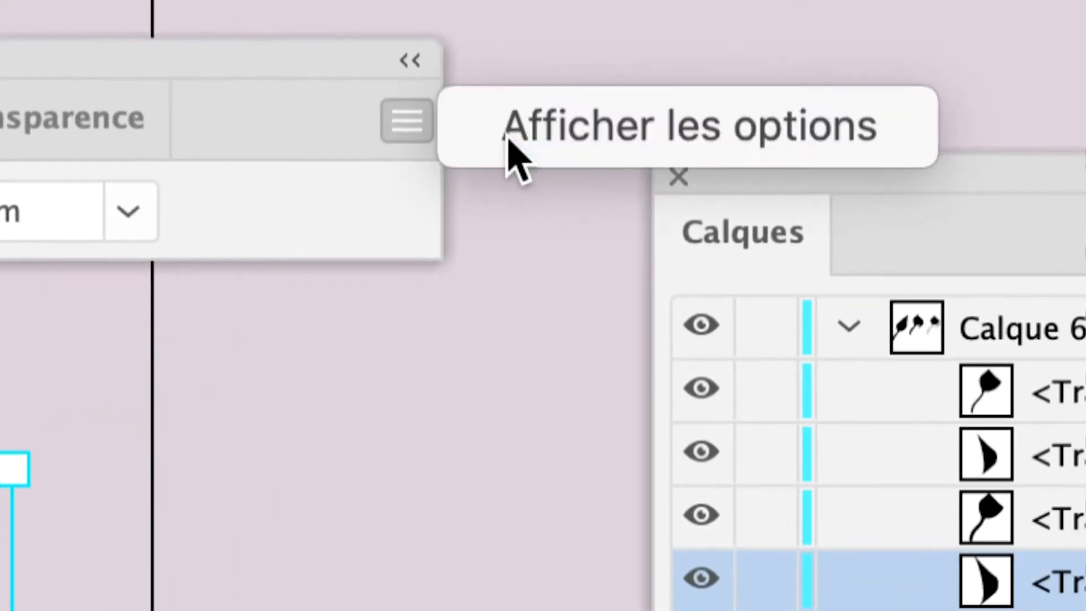
left_click(610, 137)
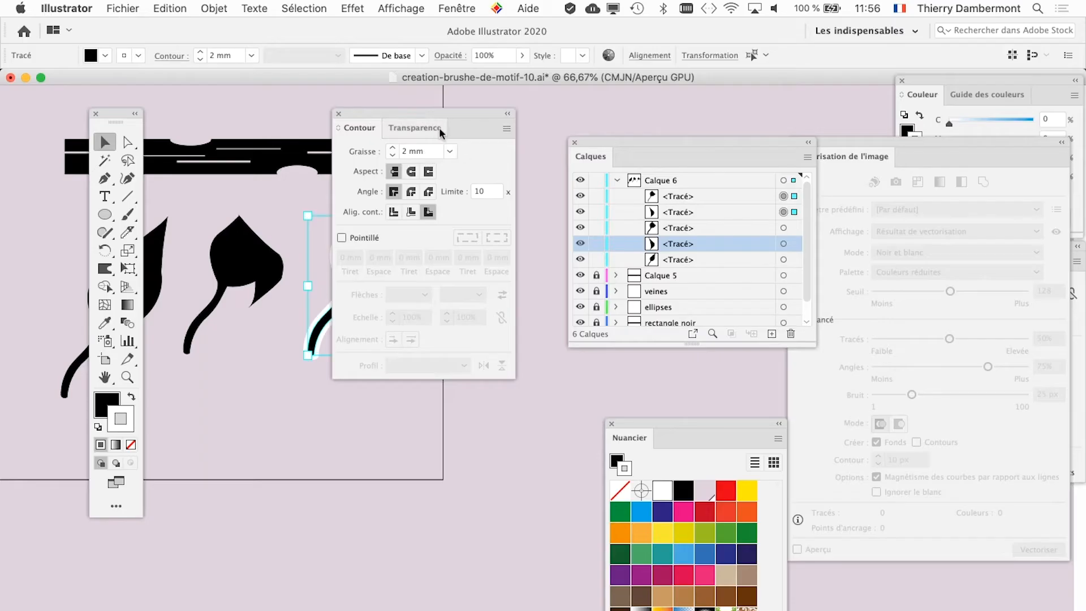
Step: Move the outlined leaf's crescent-shaped path above its stem path in the stacking order of Calque 6
left_click_drag(431, 115, 357, 456)
key("super+1")
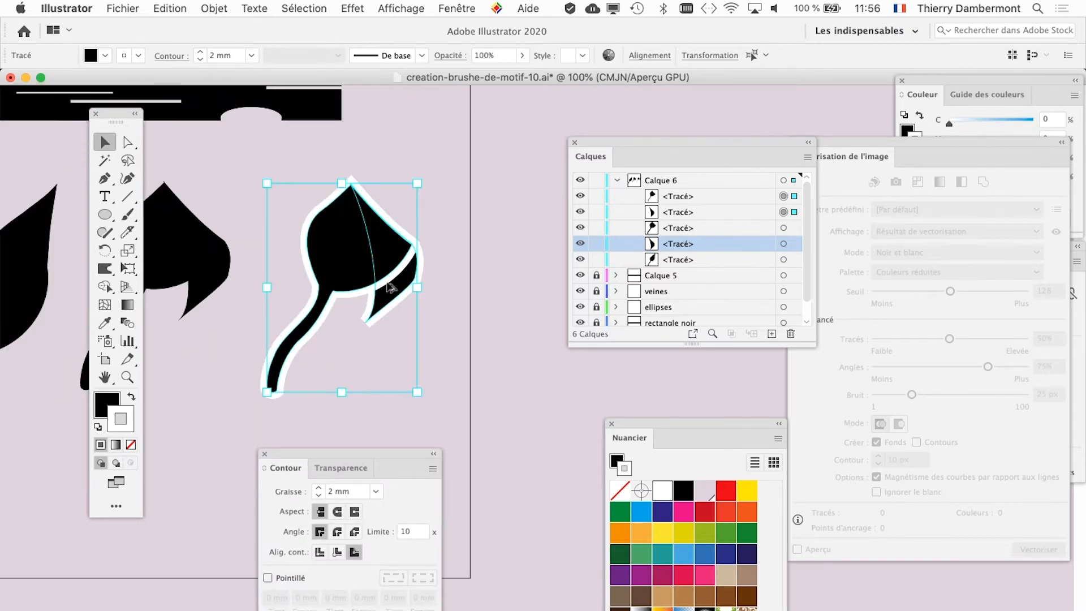
key("super+shift+b")
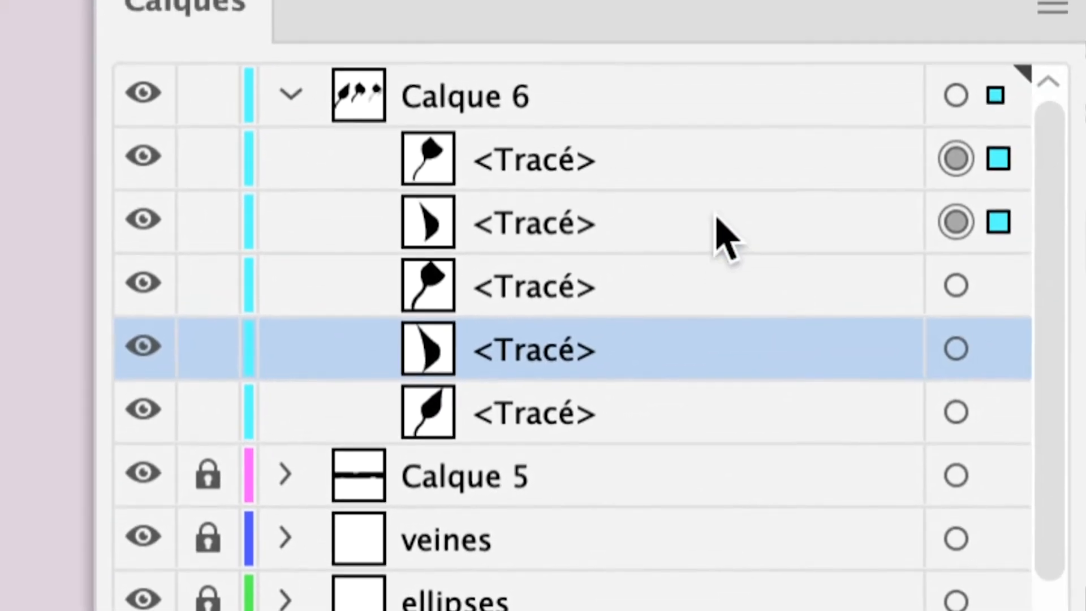
left_click(723, 234)
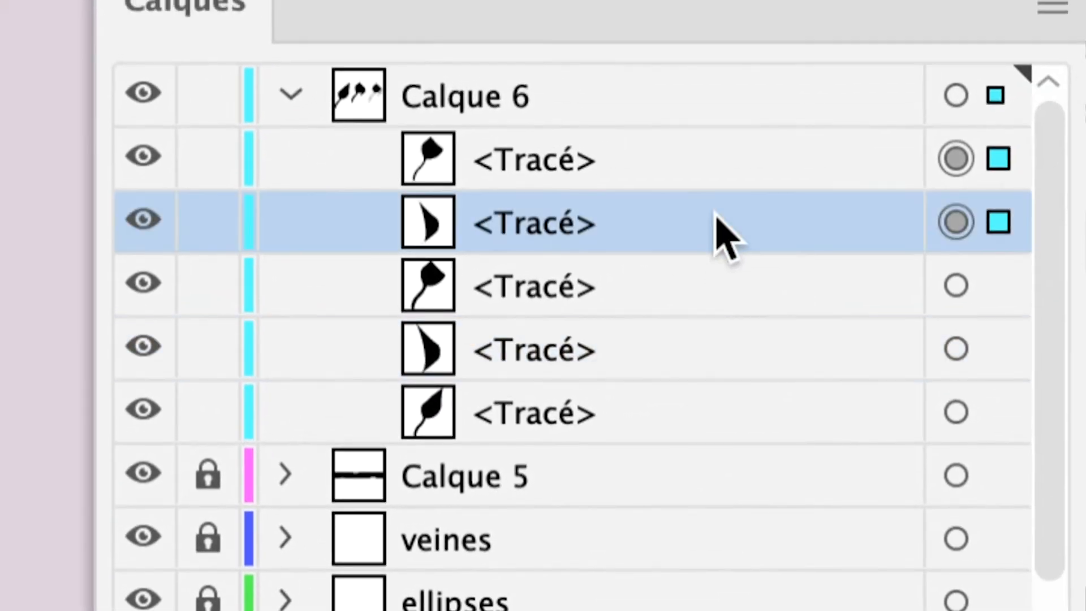
left_click_drag(721, 240, 711, 168)
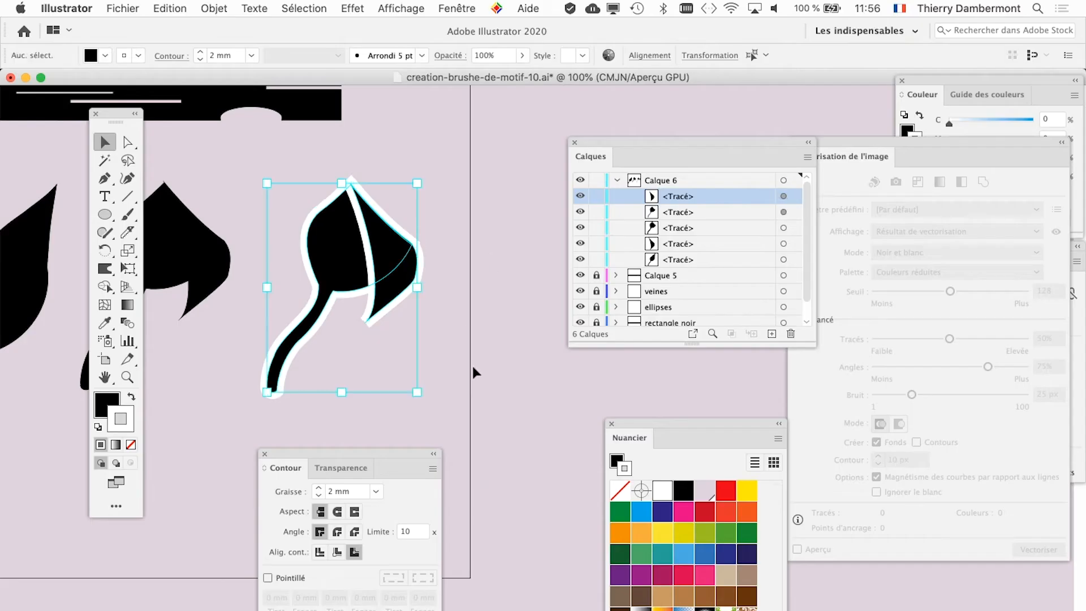
left_click(473, 367)
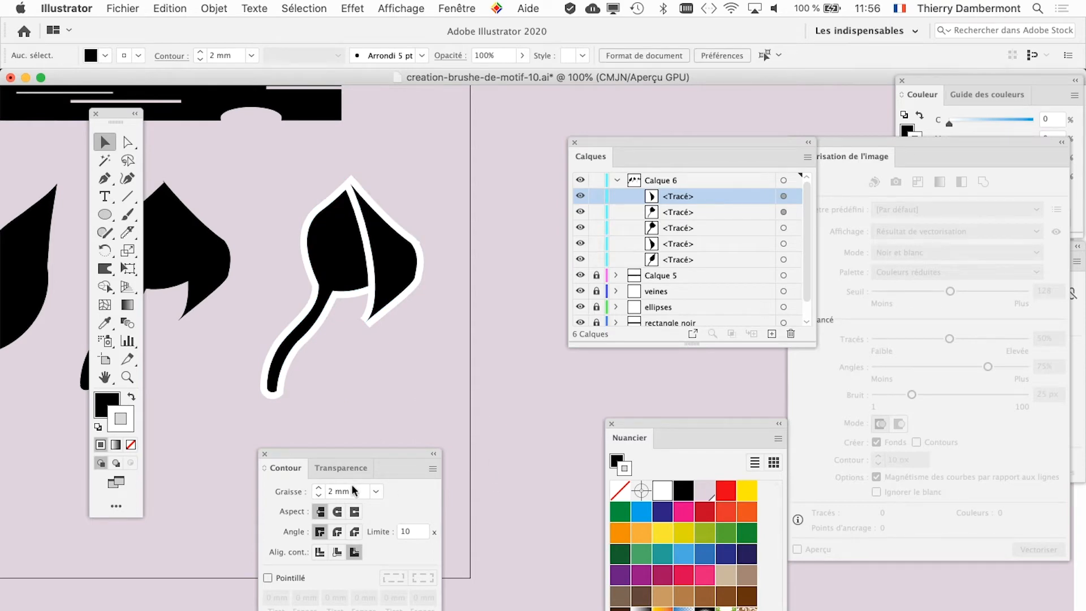
Step: Try a rounded corner join on the outlined leaf's white stroke and restore the mitered join
left_click_drag(350, 453, 537, 70)
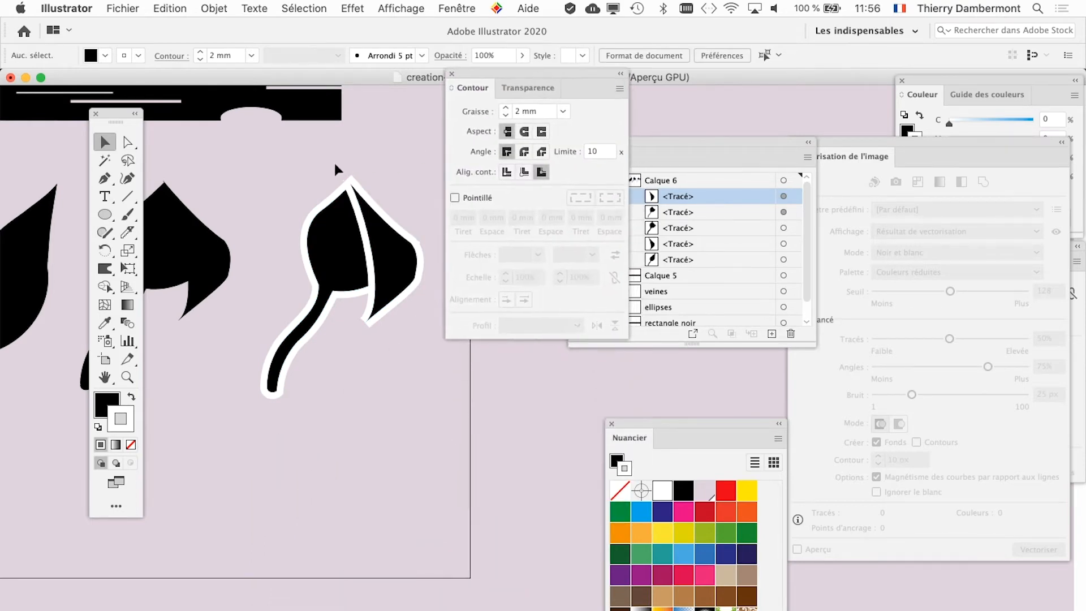
left_click_drag(430, 271, 402, 300)
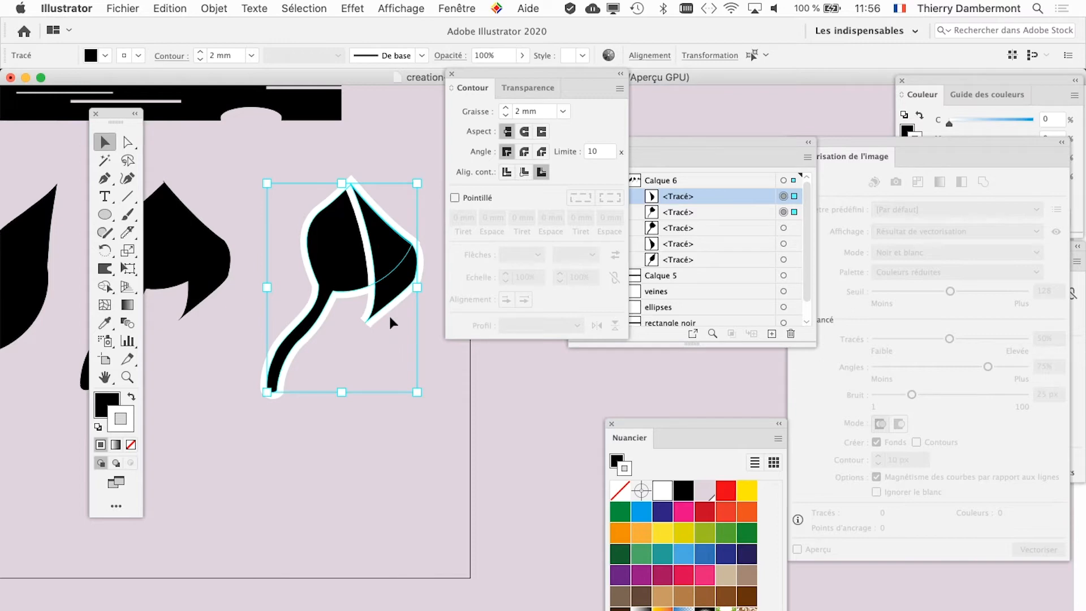
key("alt+super+8")
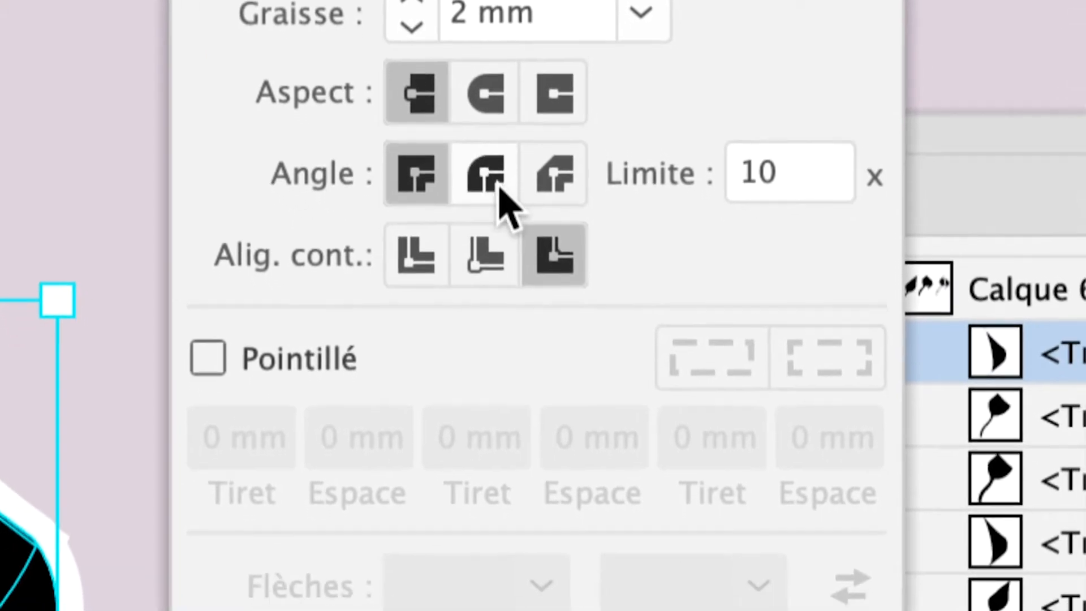
left_click(500, 192)
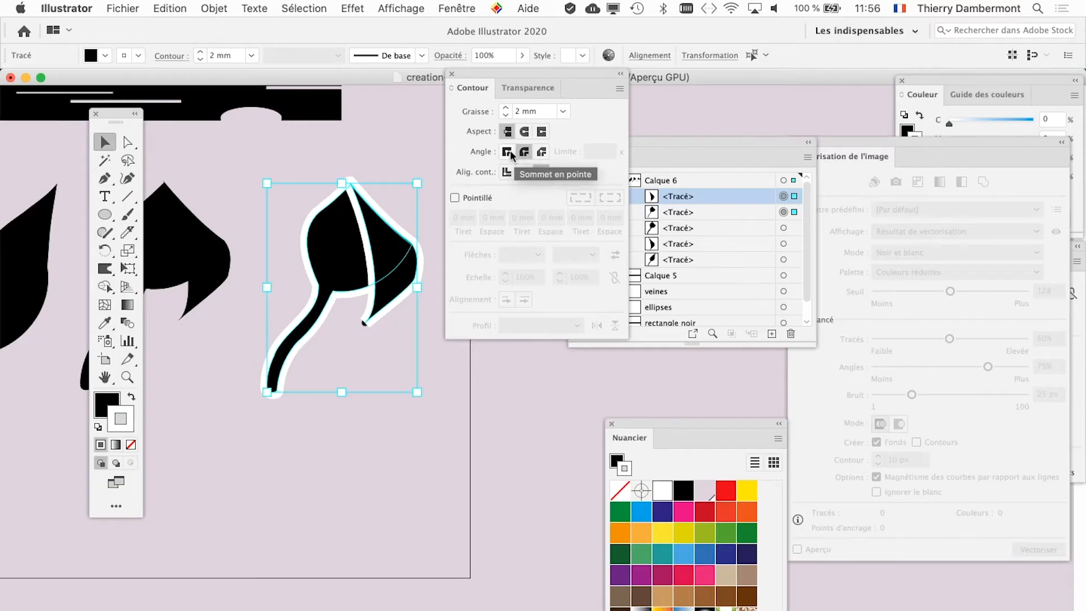
left_click(508, 152)
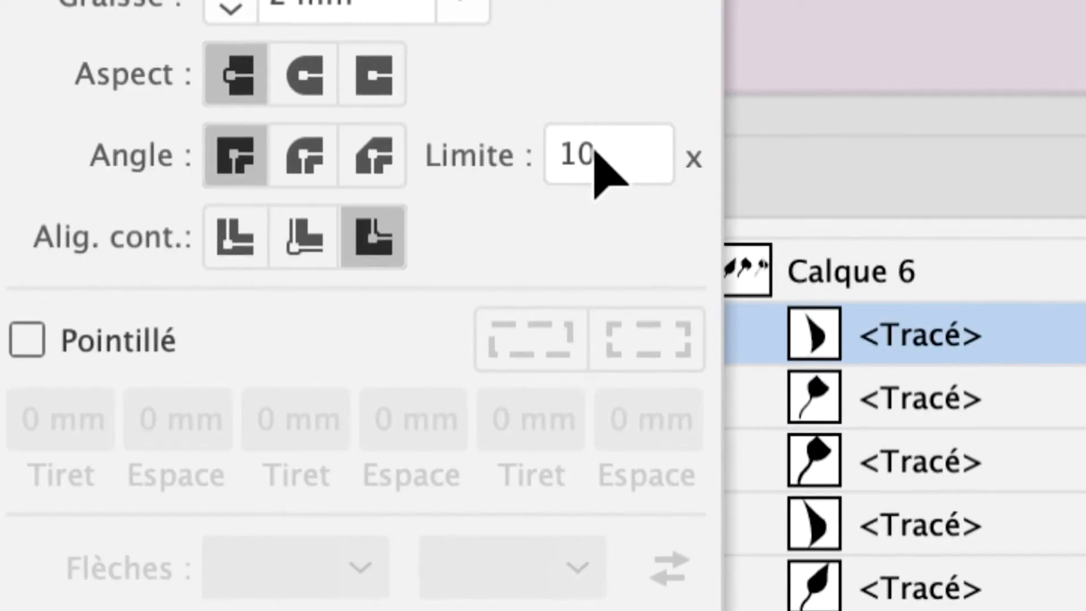
Step: Set the miter limit of the leaf's white stroke to 4, undoing a trial value of 40
left_click(587, 149)
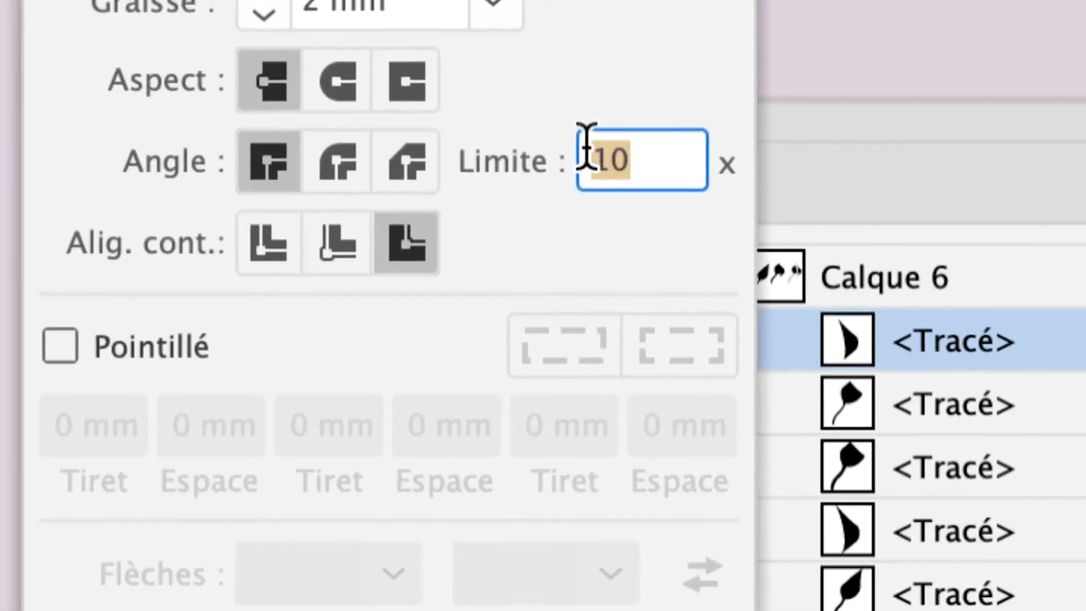
type("4")
key("Tab")
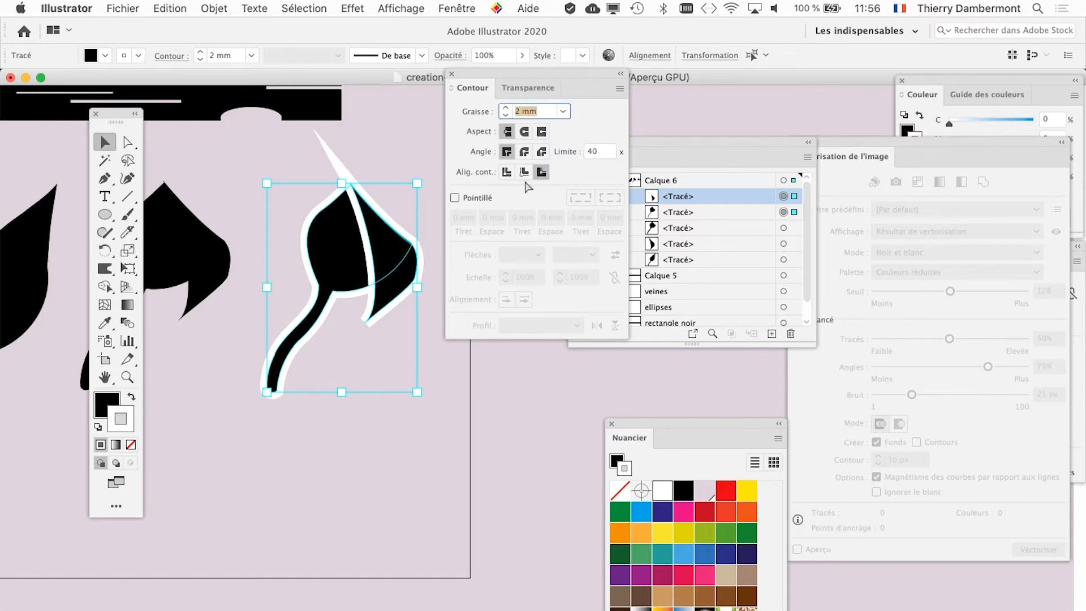
key("super+z")
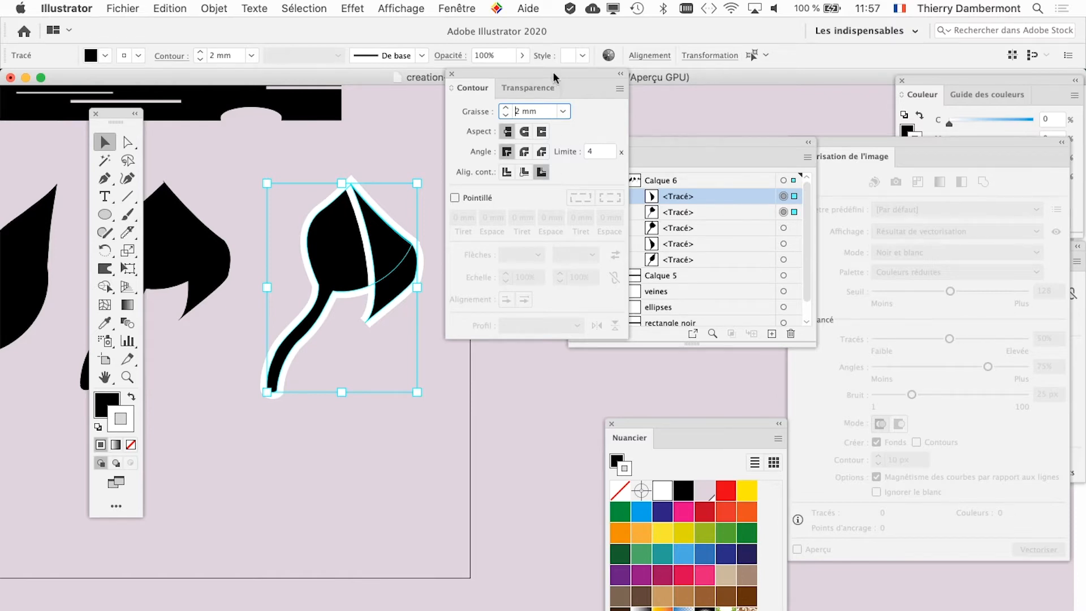
left_click_drag(552, 71, 516, 373)
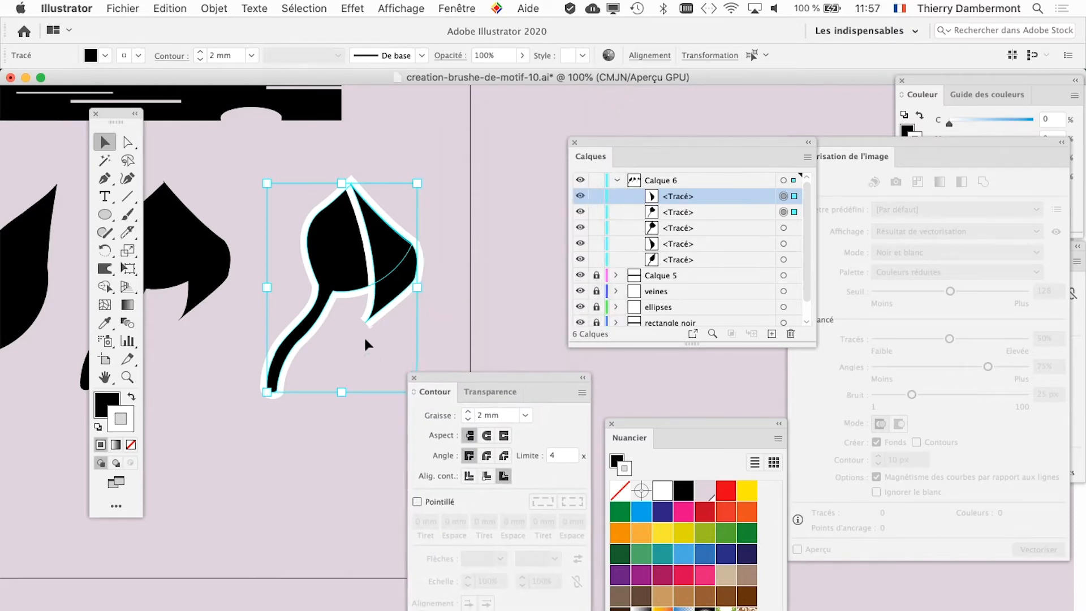
scroll(364, 330, "up", 2)
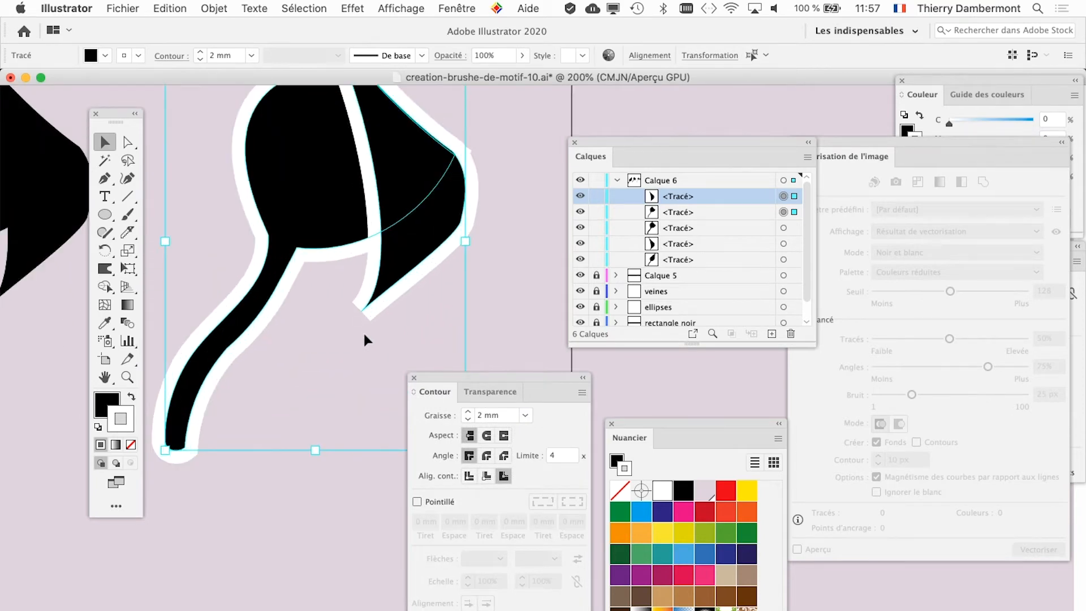
scroll(364, 334, "down", 2)
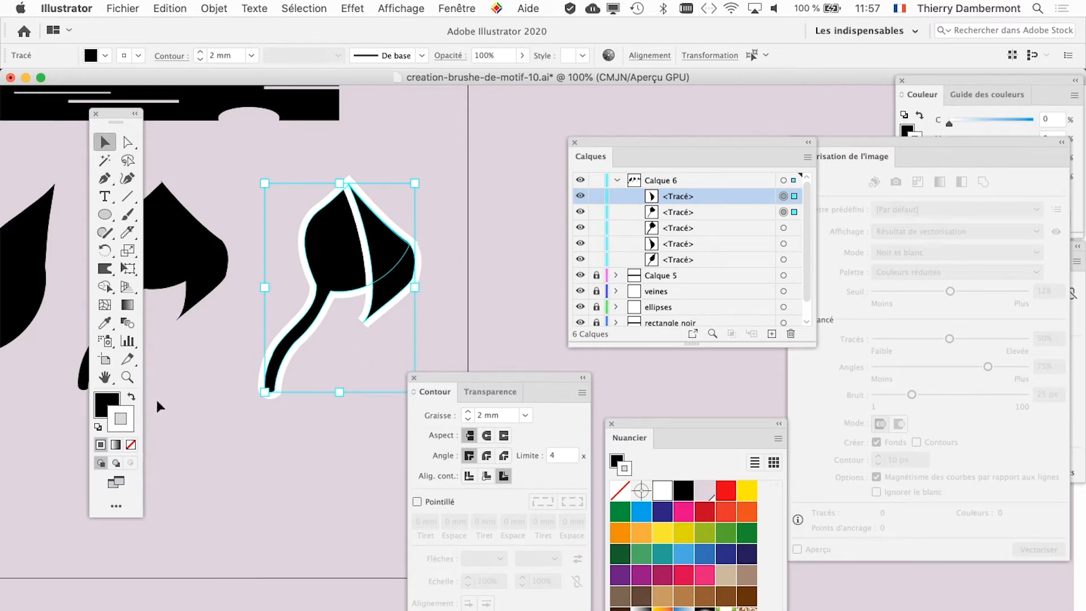
Step: Save the document under the new file name creation-brushe-de-motif-11.ai in Adobe Illustrator format with the default Illustrator 2020 options
left_click(262, 481)
left_click(129, 8)
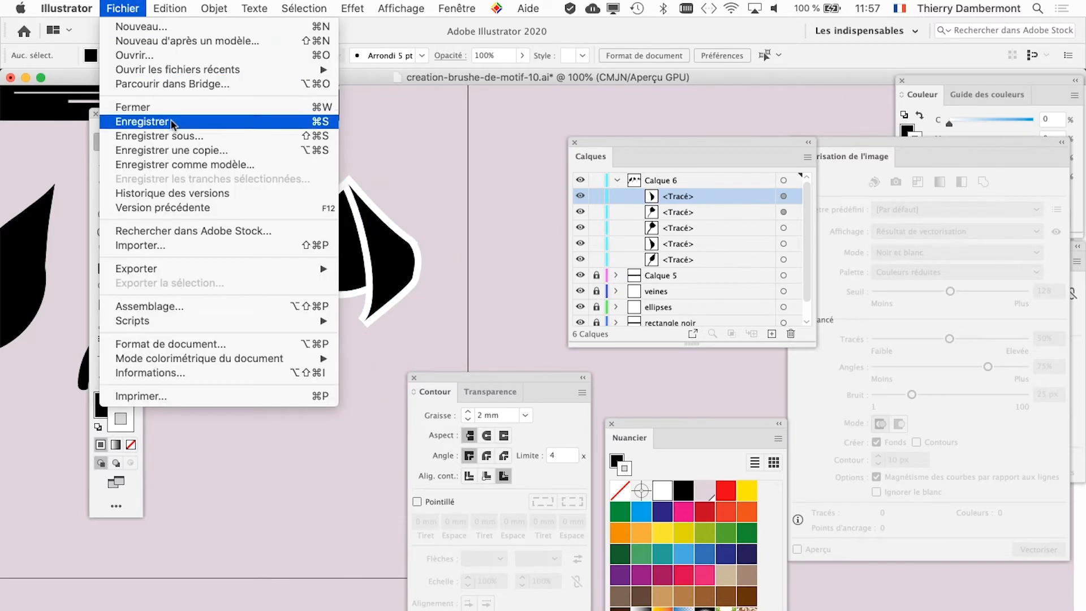
left_click(178, 137)
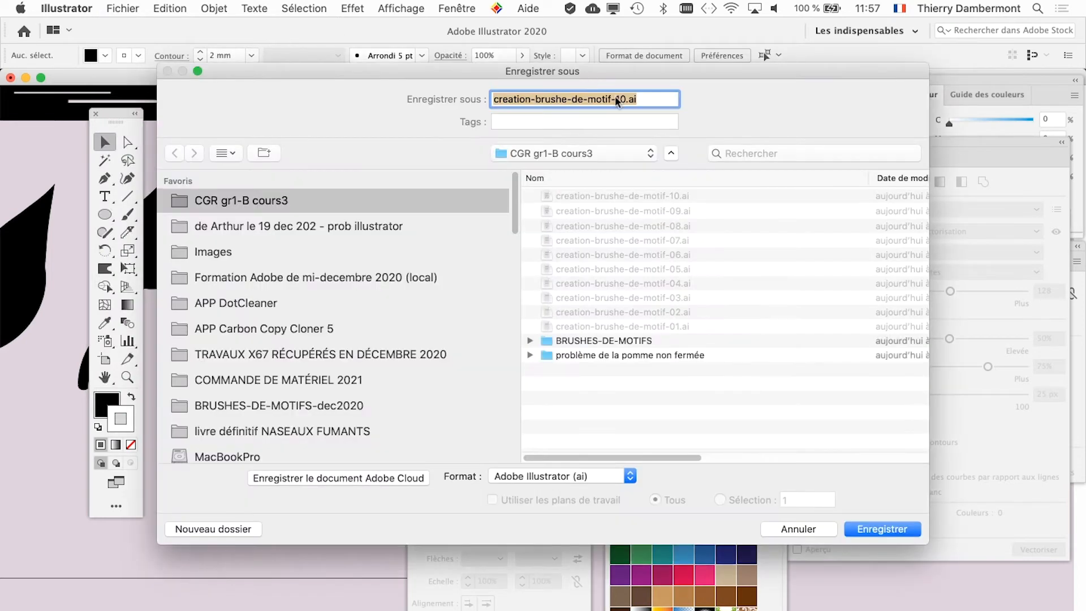
left_click(617, 99)
left_click(624, 101)
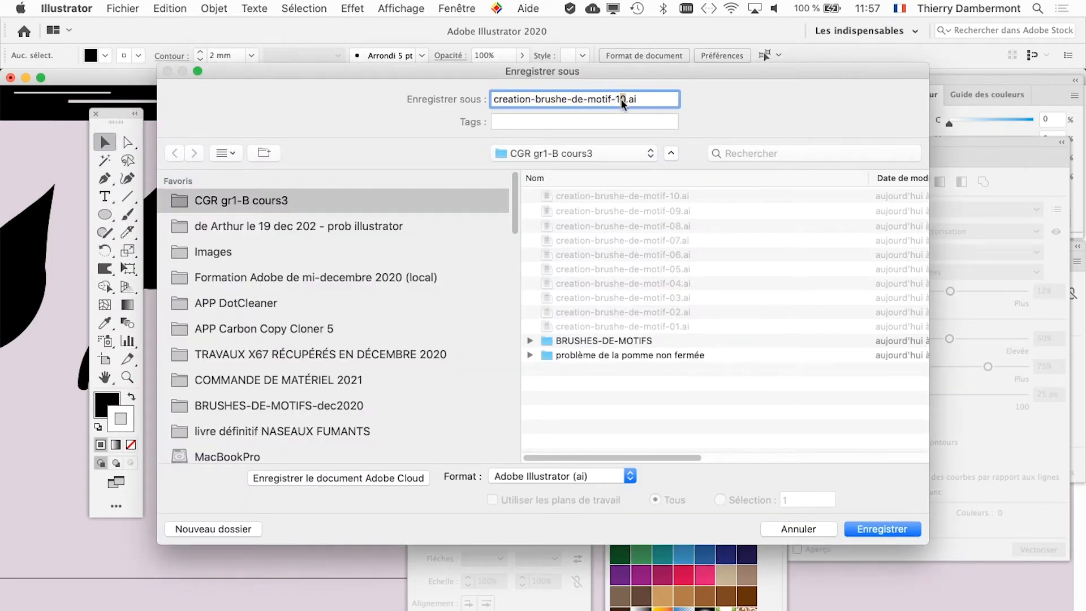
key("Return")
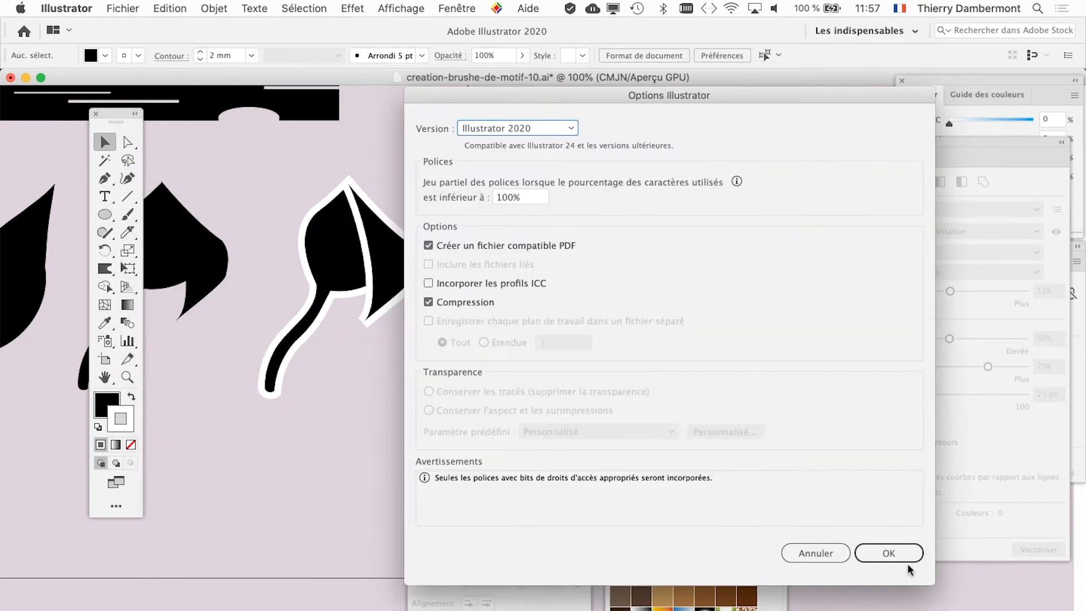
left_click(888, 554)
Step: Group the outlined leaf's two paths and undo the grouping, keeping both paths selected
scroll(276, 409, "down", 3)
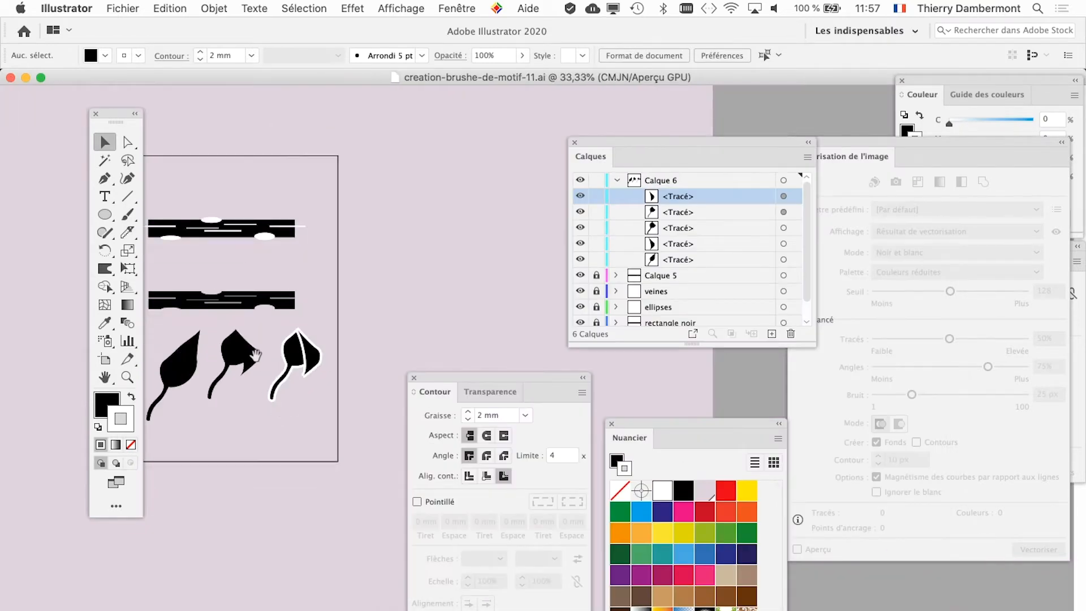
left_click_drag(255, 356, 358, 265)
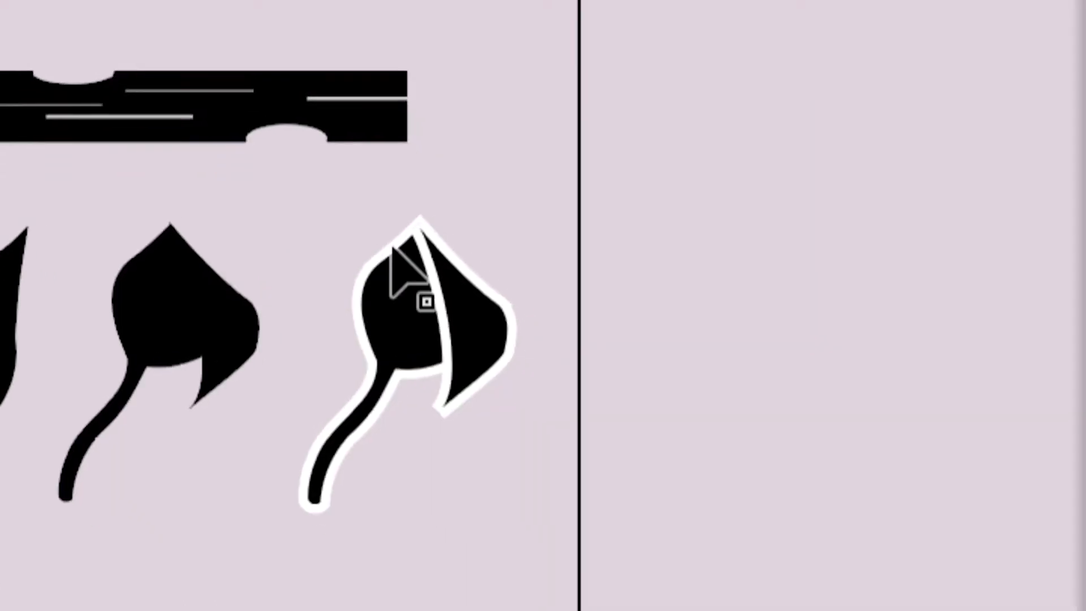
left_click_drag(387, 235, 415, 277)
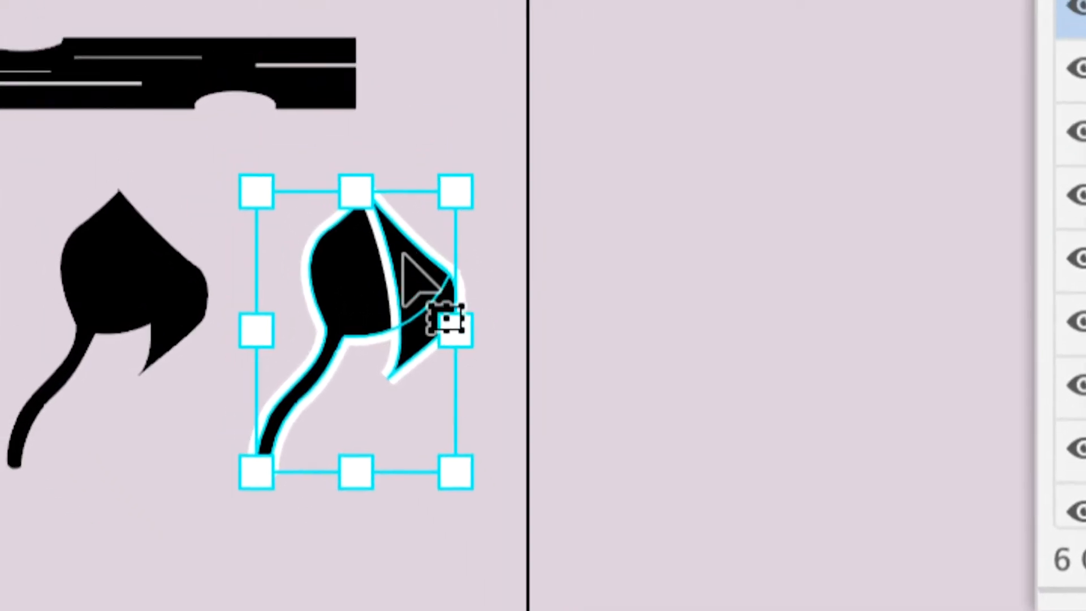
key("a")
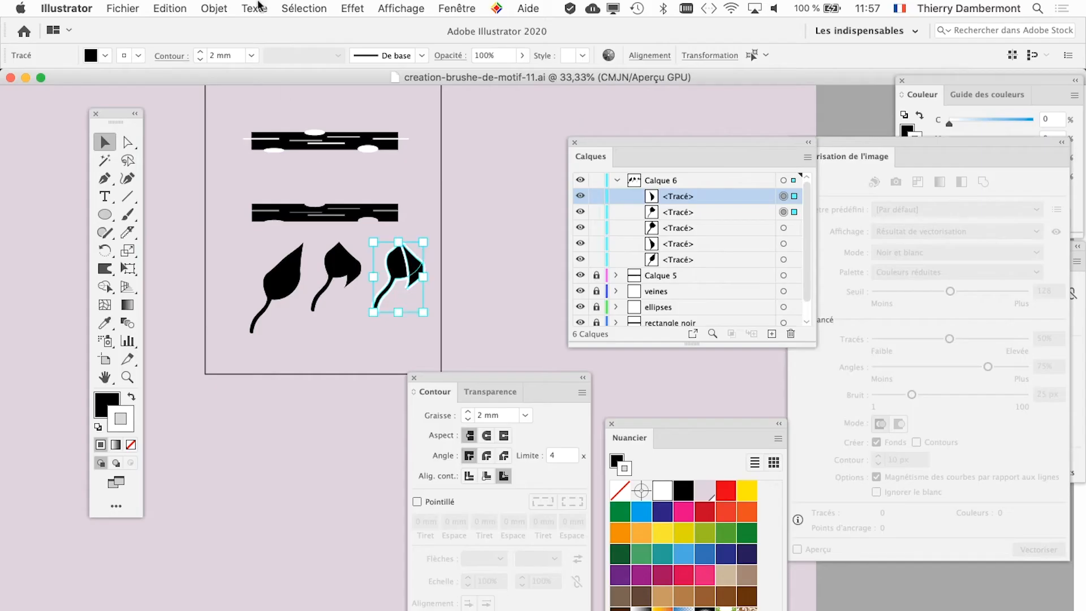
left_click(222, 8)
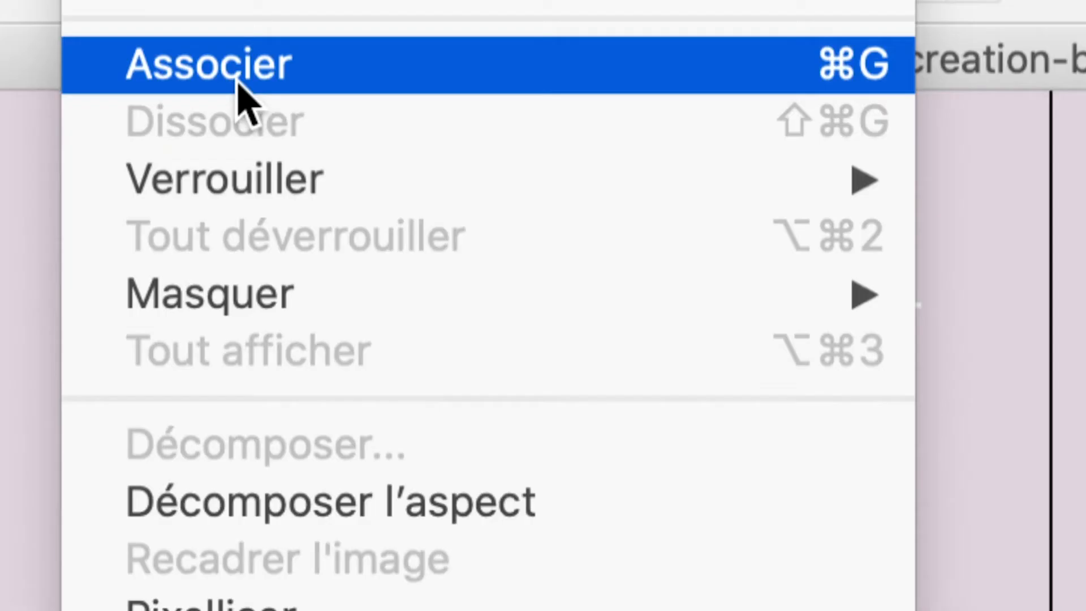
left_click(237, 82)
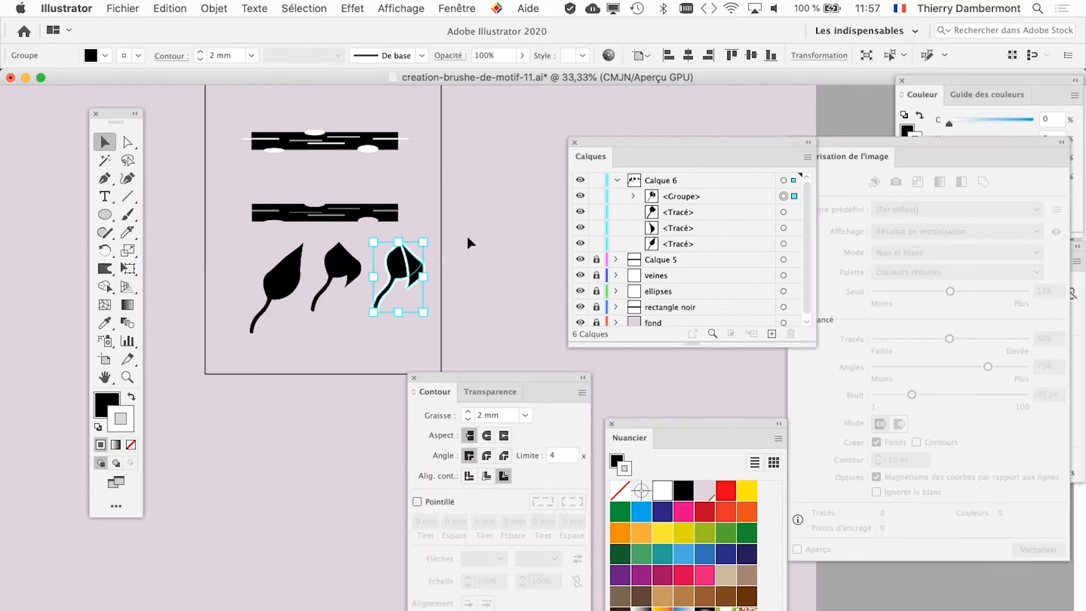
key("super+shift+g")
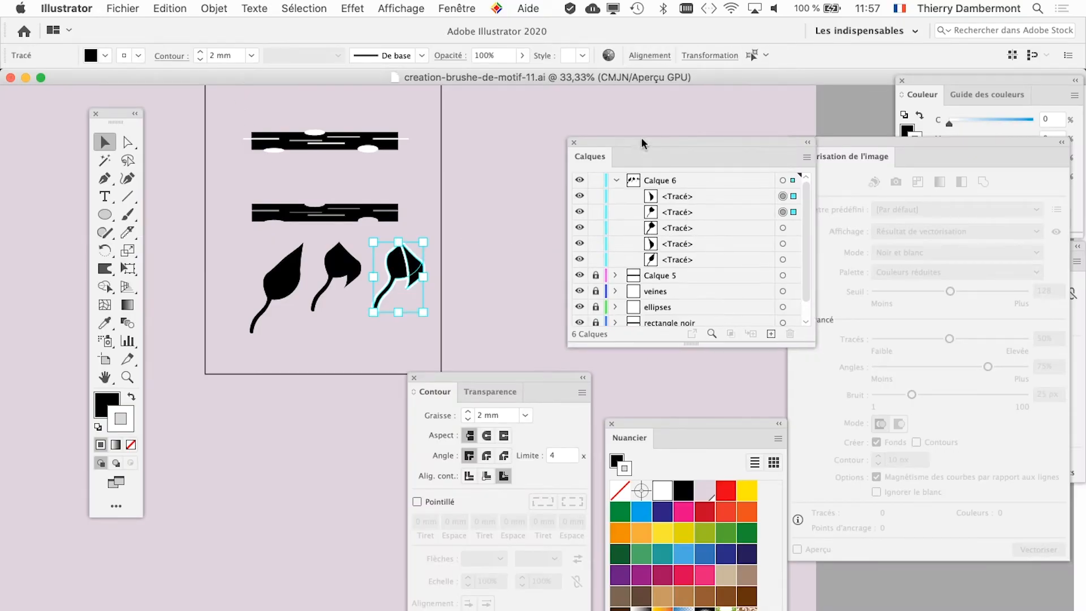
Step: Duplicate the white-outlined leaf up onto the lower branch, moving the Calques panel out of the way
left_click_drag(640, 138, 596, 117)
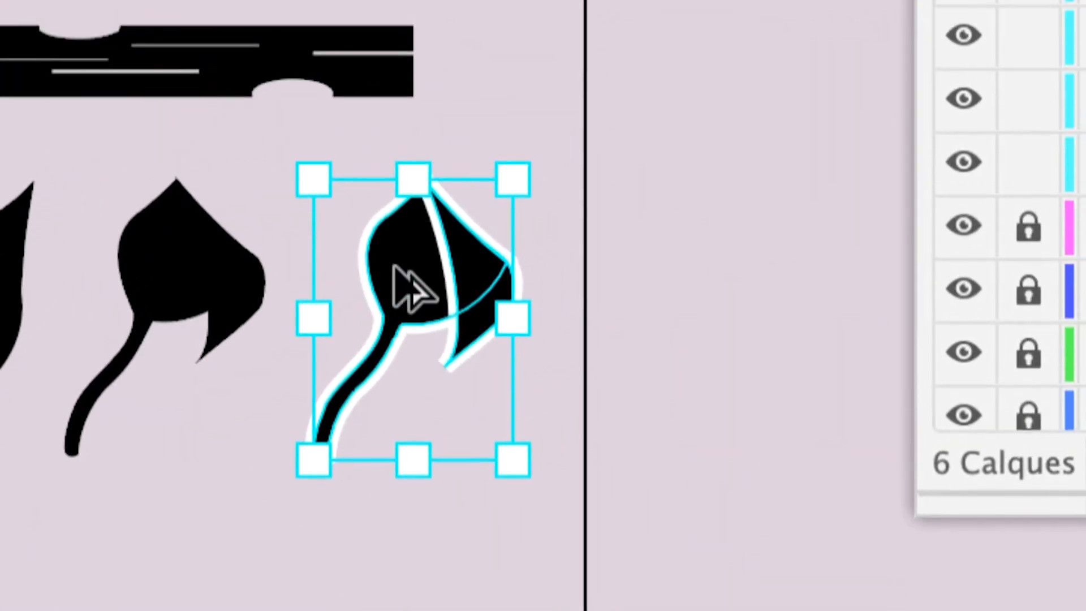
left_click_drag(465, 243, 265, 0)
left_click_drag(357, 203, 358, 206)
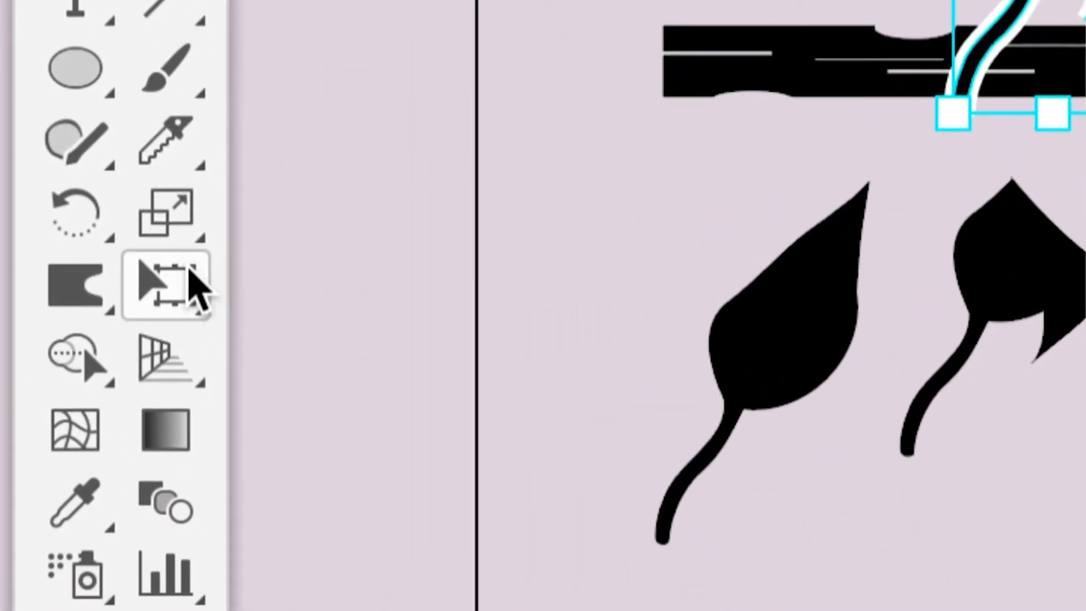
Step: Scale down the outlined leaf copy with Free Transform to a stroke of about 1.14 mm and set its stem on the lower branch
left_click(189, 271)
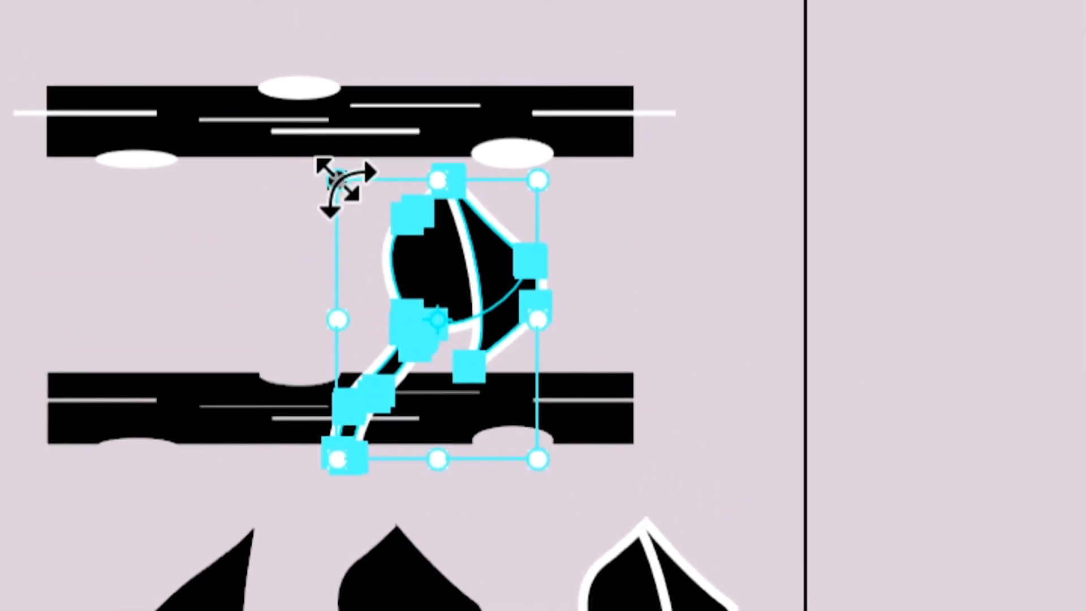
left_click_drag(347, 187, 415, 264)
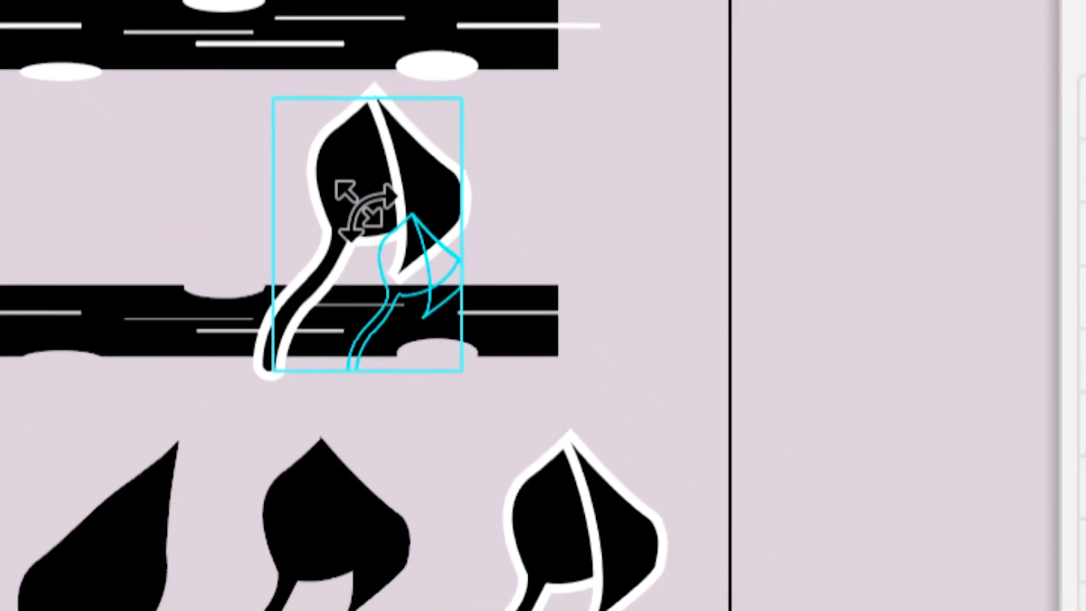
left_click_drag(366, 210, 348, 173)
Step: Move the small outlined leaf to the left part of the lower branch's upper edge and deselect it
scroll(410, 238, "up", 5)
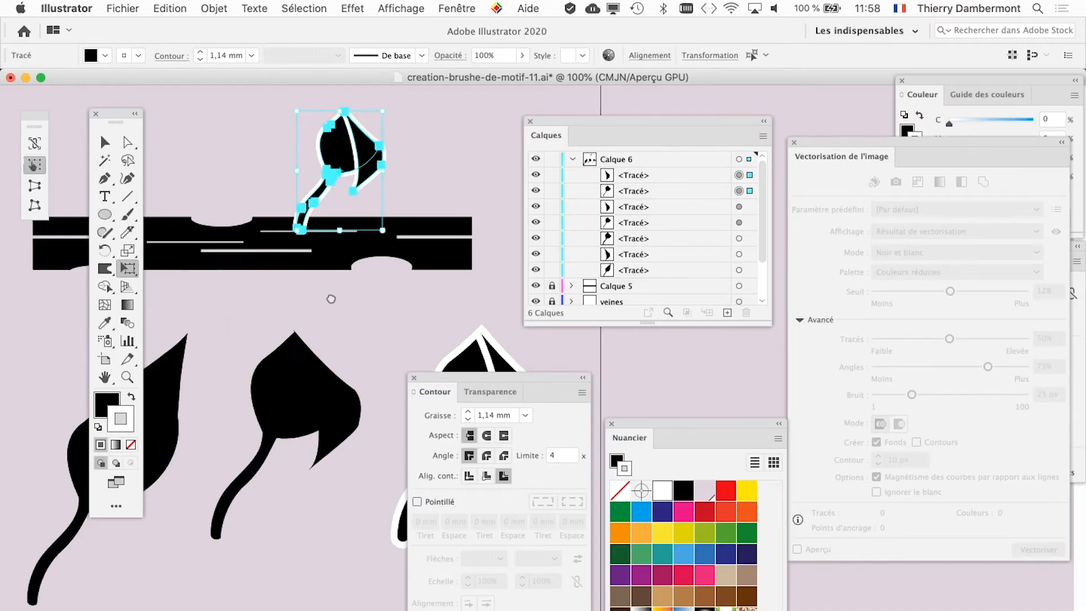
left_click_drag(331, 299, 464, 279)
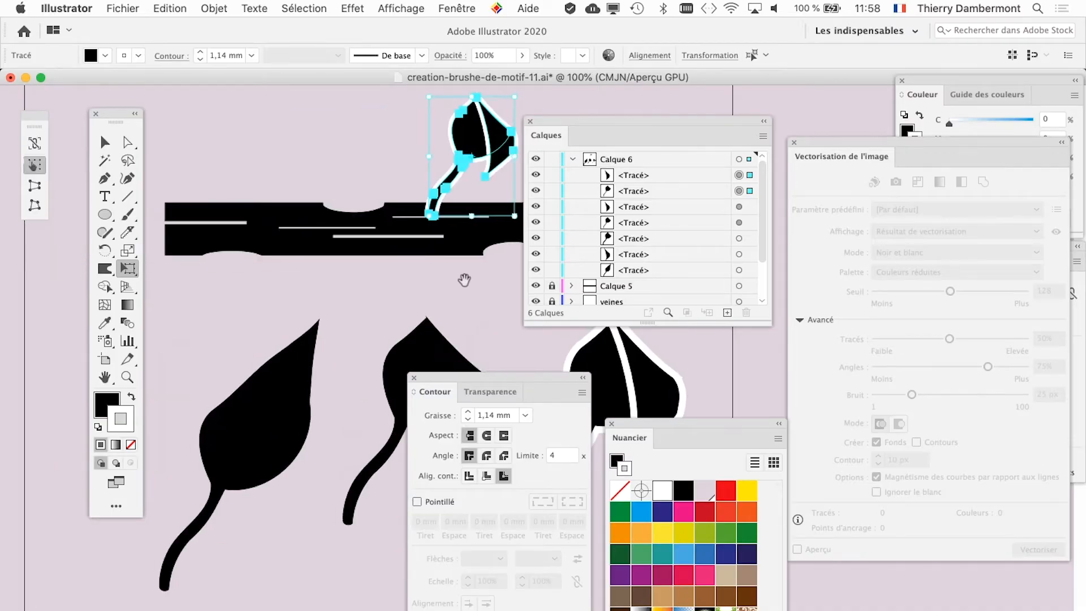
left_click_drag(552, 122, 655, 116)
left_click_drag(476, 153, 314, 150)
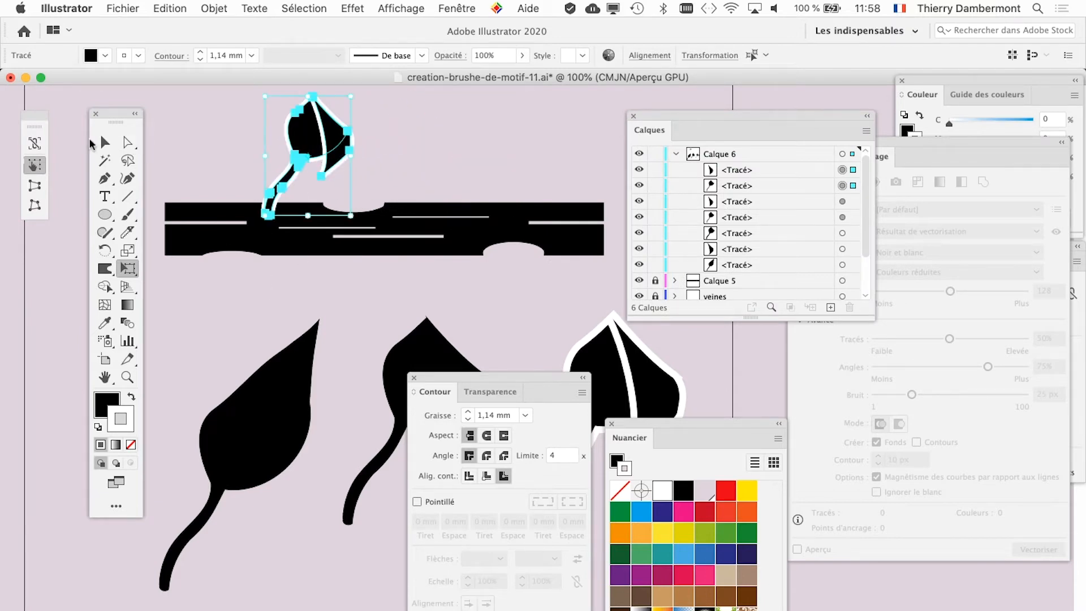
left_click(104, 142)
left_click(214, 238)
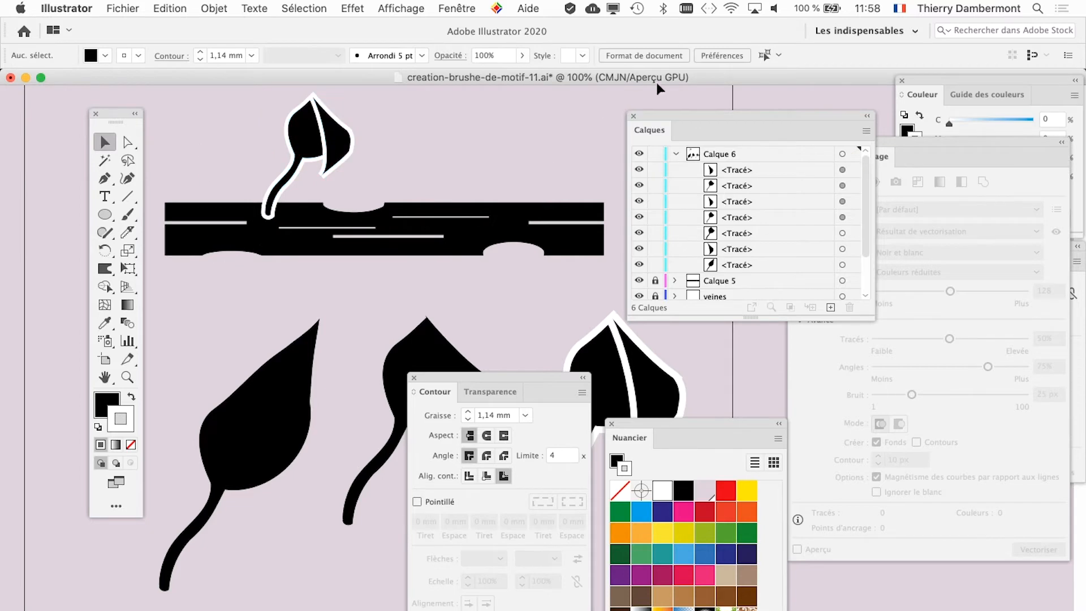
Step: Rearrange the Calques and Contour panels and the tools palette so the branch and the large leaves are uncovered
left_click_drag(660, 117, 744, 132)
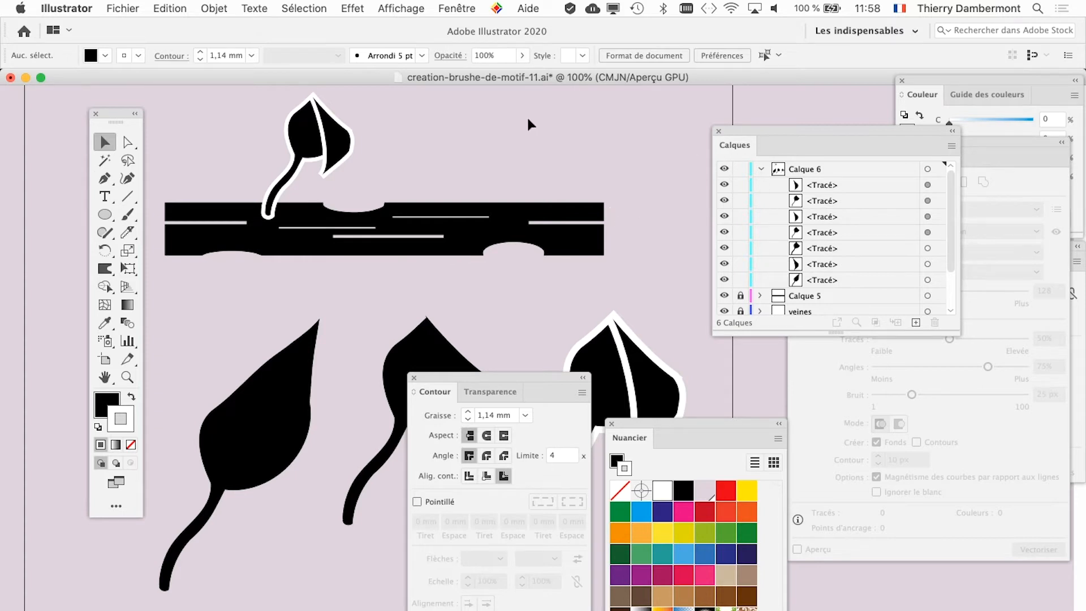
left_click_drag(118, 114, 70, 107)
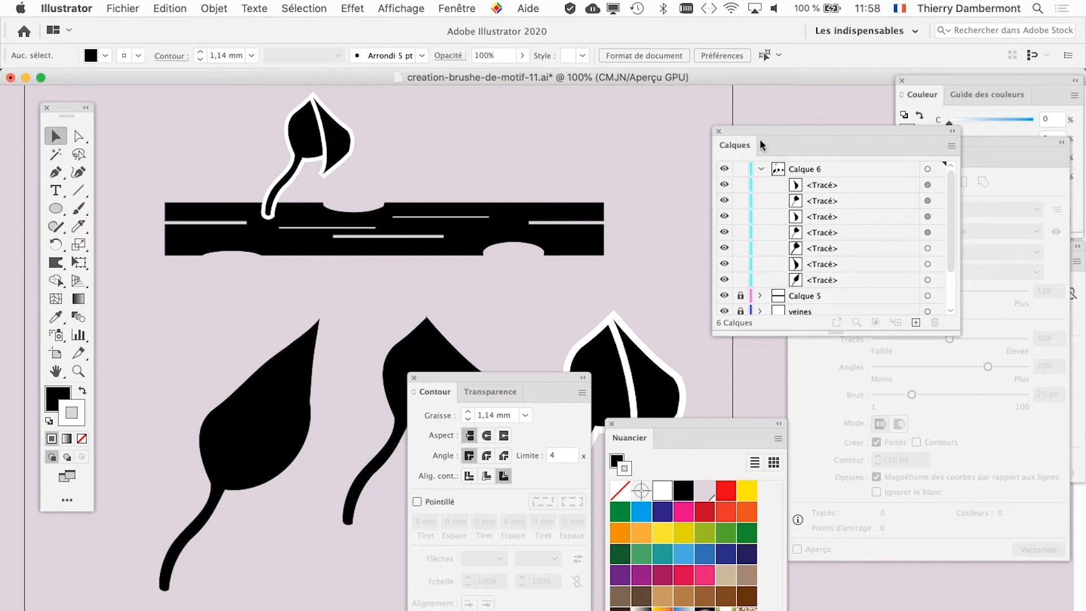
left_click_drag(761, 145, 713, 128)
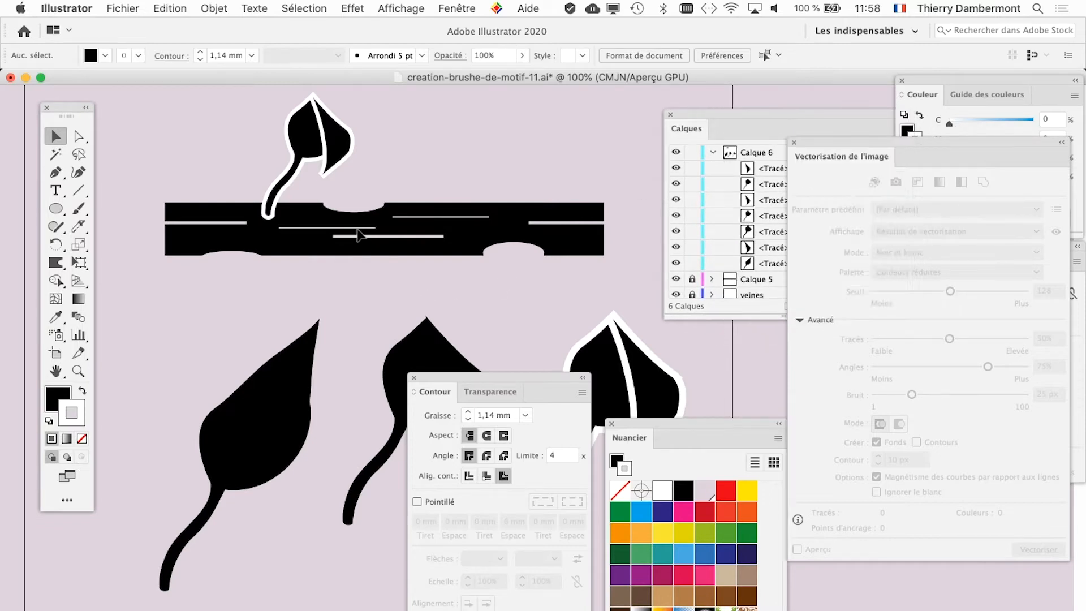
left_click_drag(482, 374, 404, 542)
Step: Duplicate the large one-piece leaf over the right part of the branch and rotate the copy until its stem points up and left
left_click(246, 420)
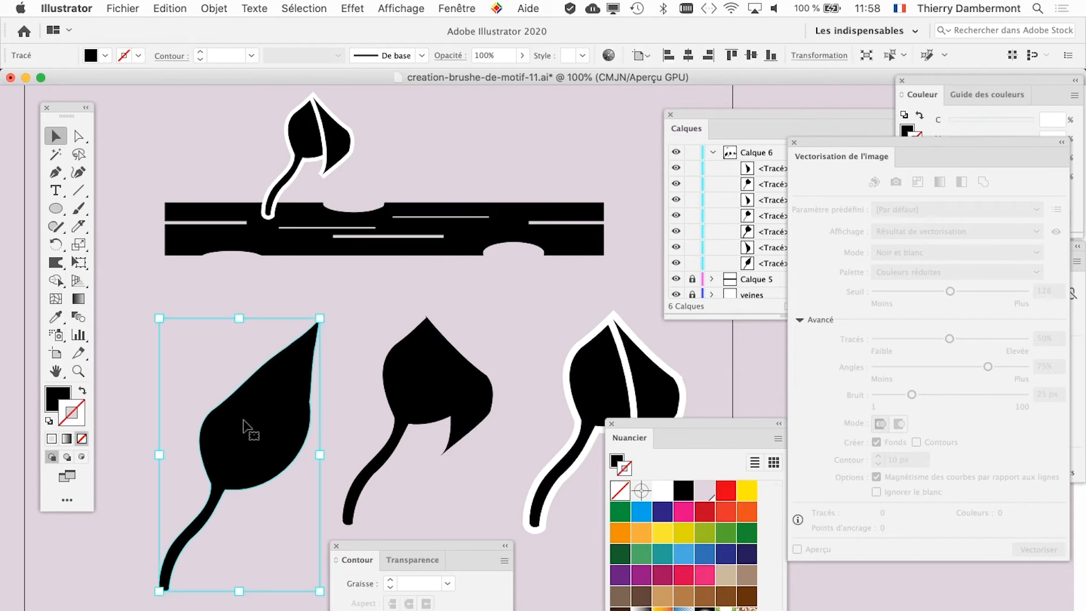
left_click_drag(242, 427, 505, 194, "alt")
left_click(80, 263)
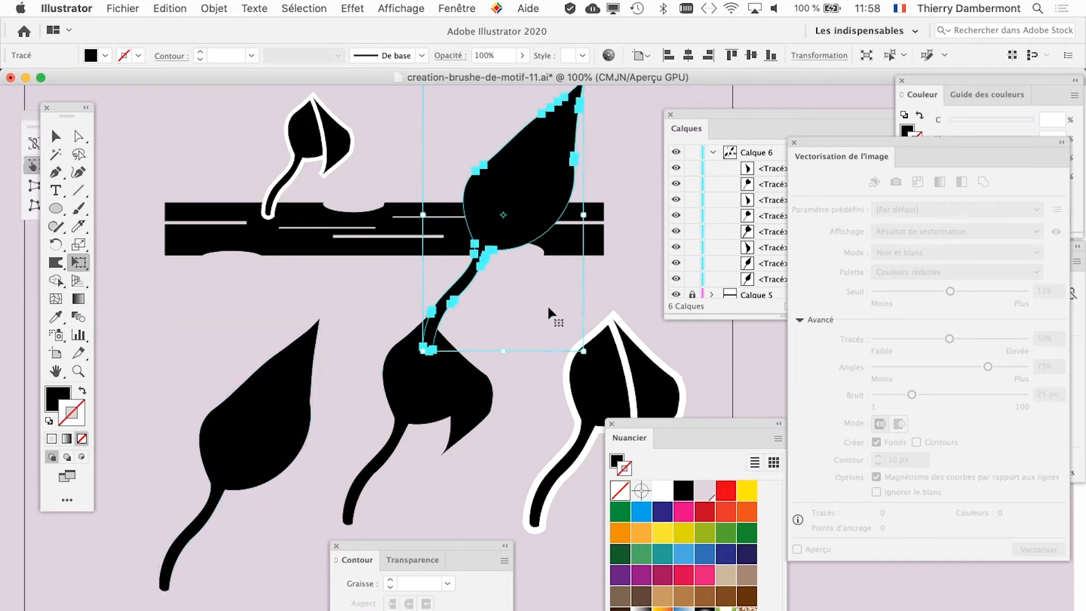
left_click_drag(557, 366, 398, 187)
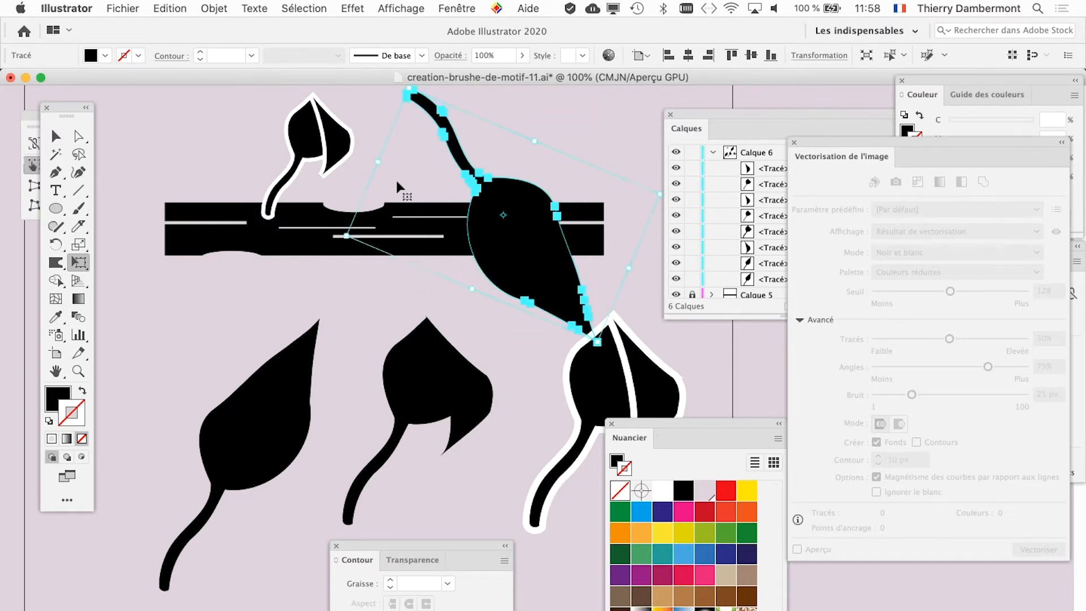
Step: Scale down the rotated leaf copy, attach its stem to the branch's lower edge beside the right notch, and deselect it
left_click_drag(346, 237, 514, 213)
left_click_drag(601, 218, 511, 321)
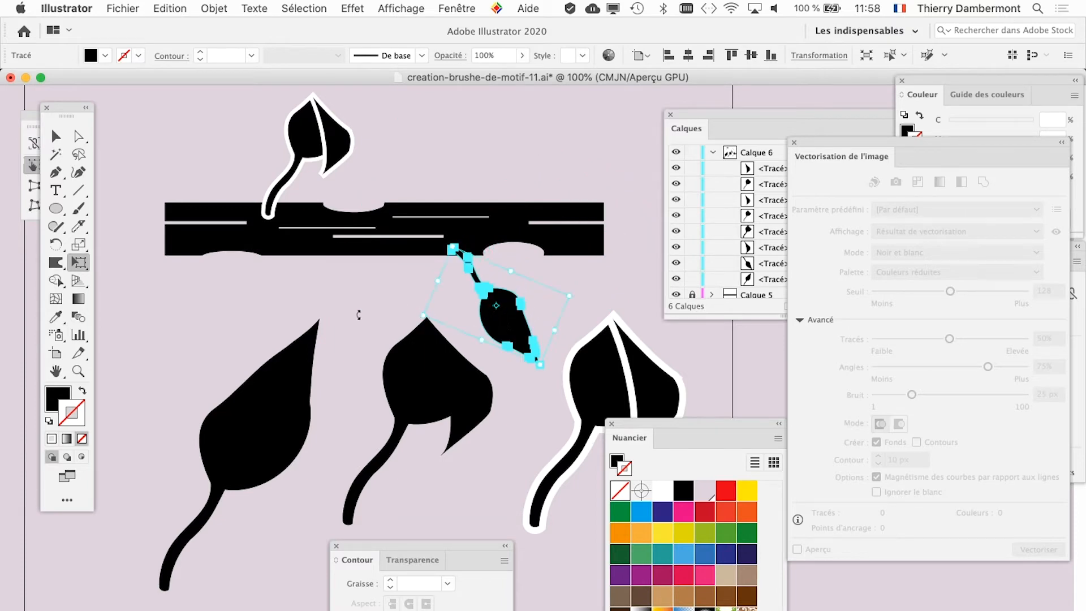
key("v")
left_click(223, 338)
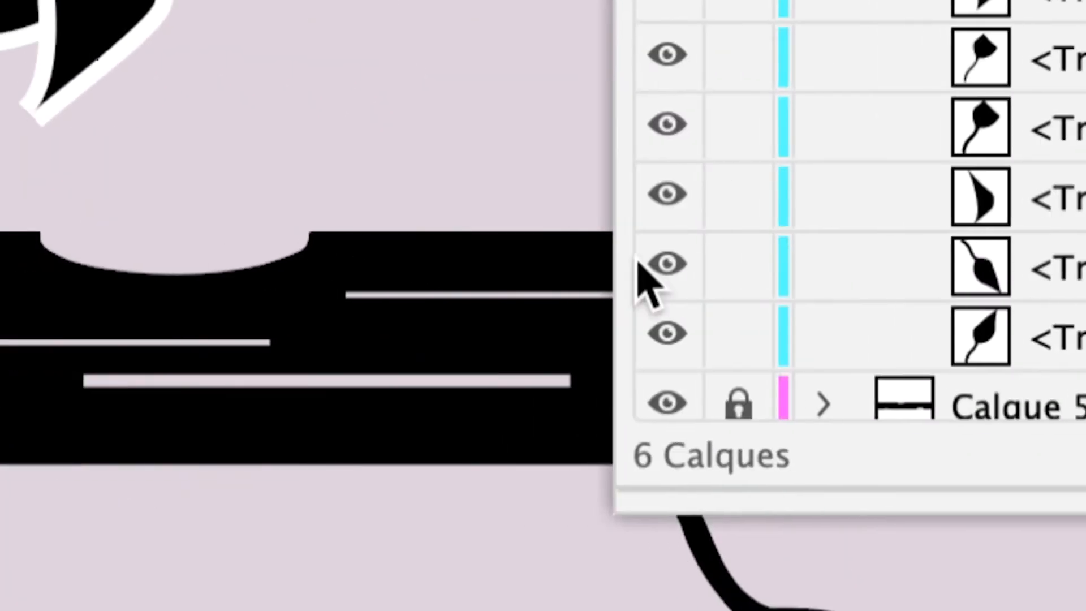
key("space")
left_click_drag(552, 254, 49, 304)
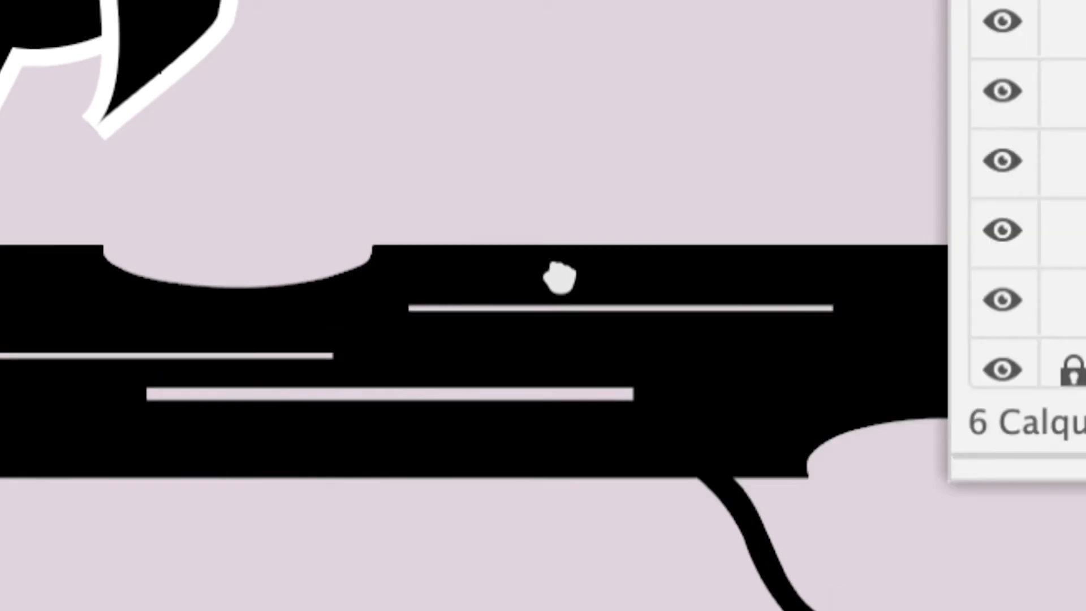
left_click_drag(377, 265, 334, 265)
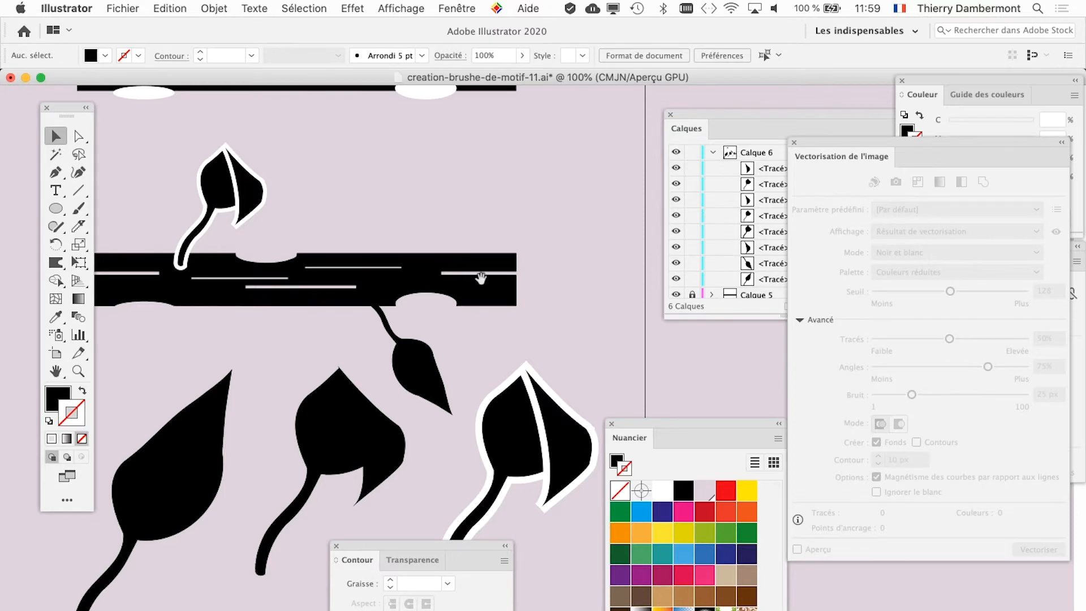
left_click_drag(481, 277, 526, 197)
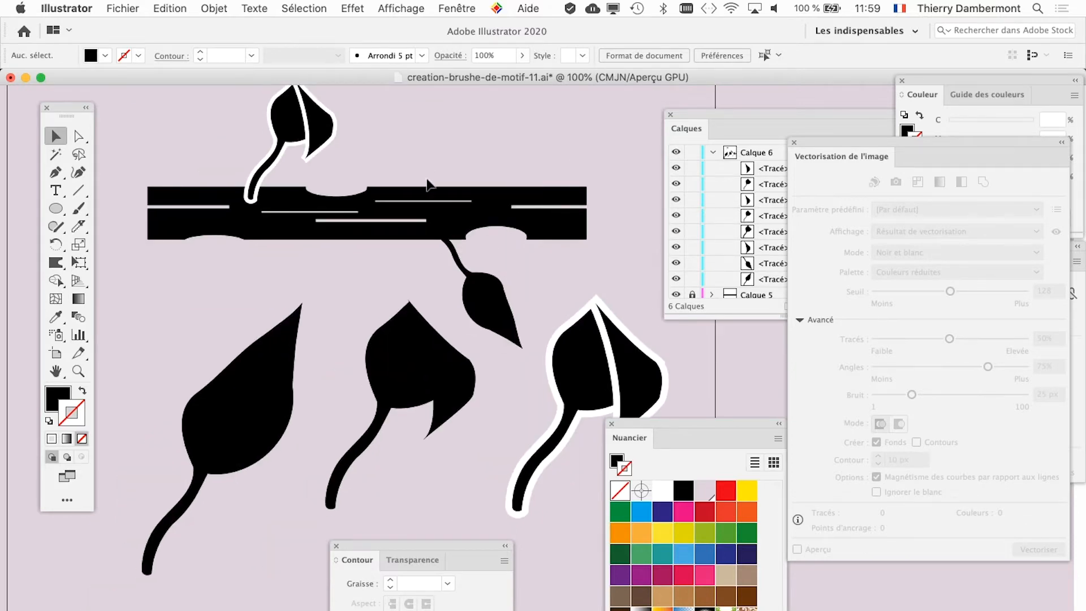
left_click_drag(403, 236, 407, 286)
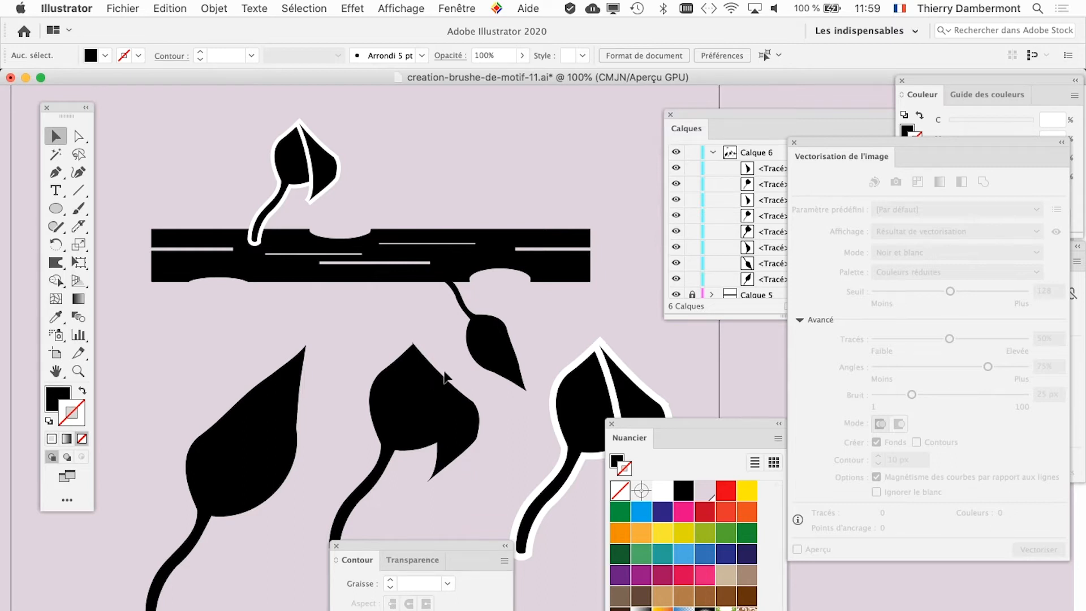
Step: Move both parts of the large leaf without outline down toward the one-piece leaf, and clear the Nuancier panel off the outlined leaf
left_click(459, 412)
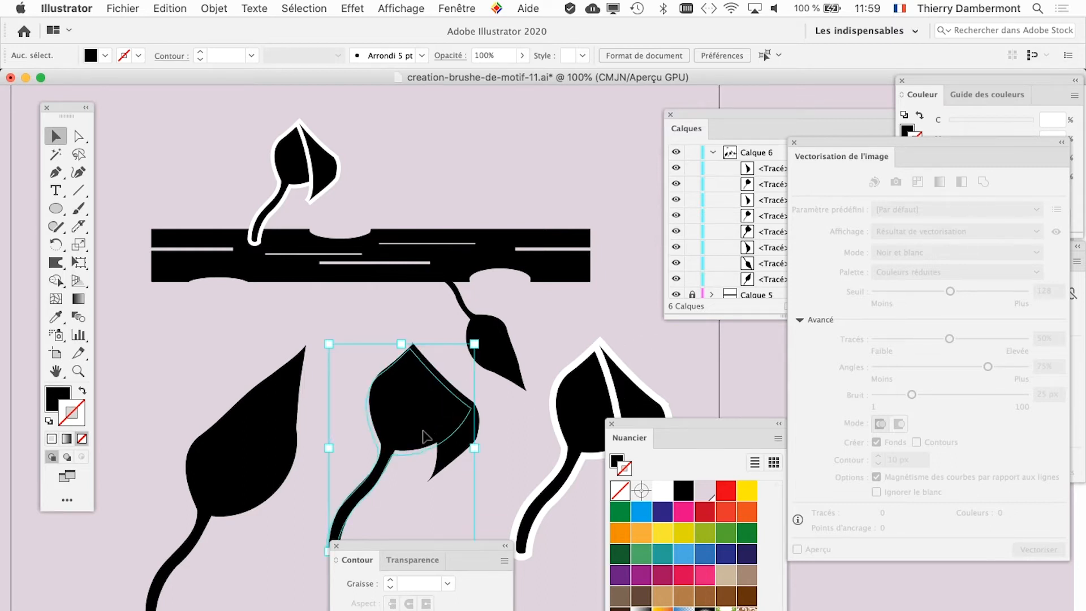
left_click(447, 434)
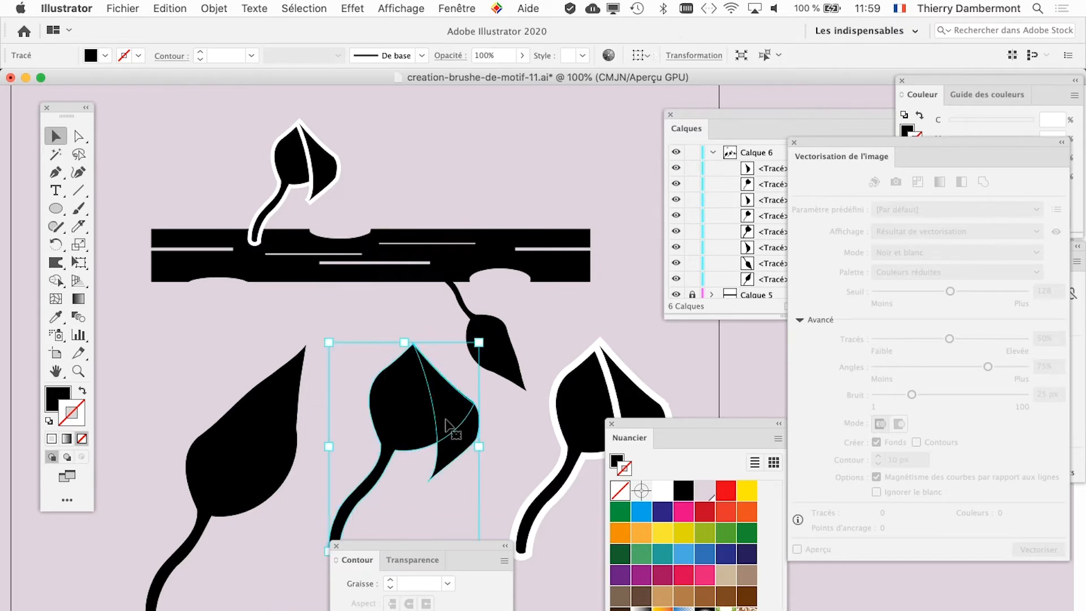
left_click_drag(450, 440, 372, 518)
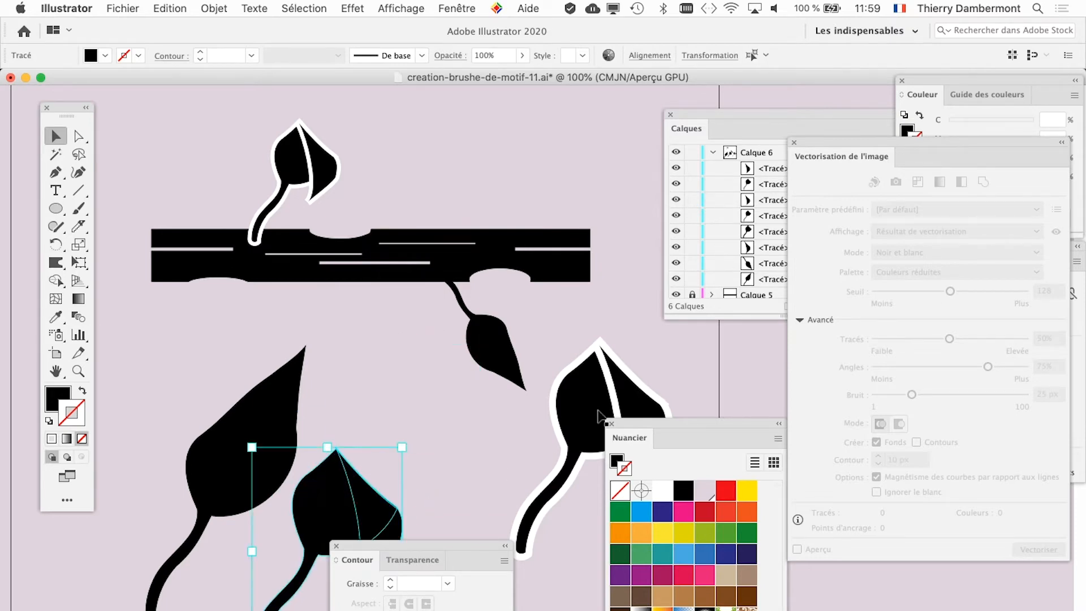
left_click_drag(636, 421, 814, 609)
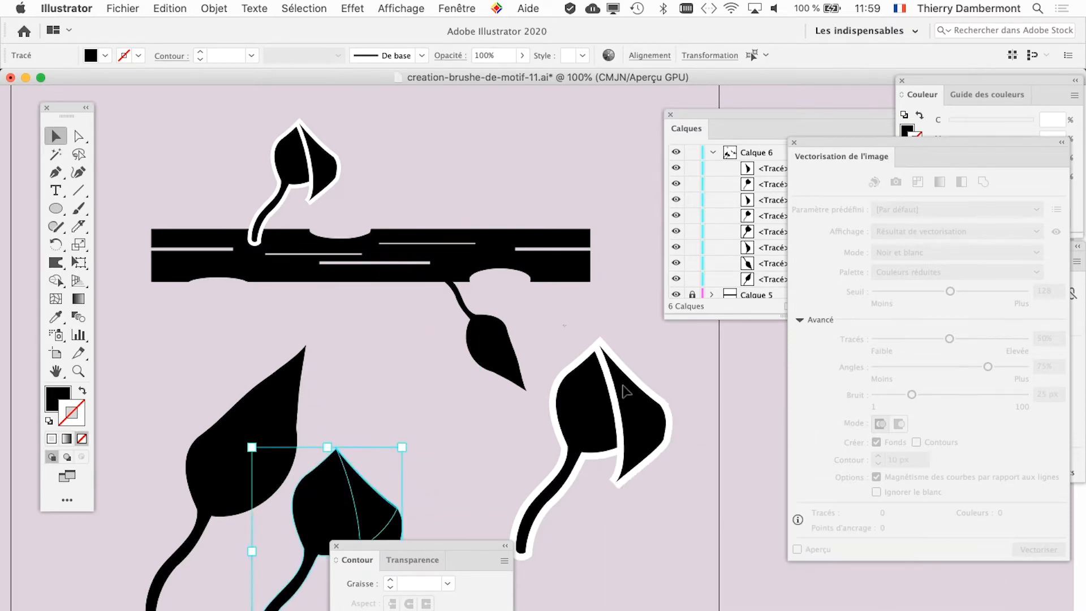
Step: Move the outlined large leaf and the one-piece large leaf down away from the branch, deselect, and close the Calques panel
left_click(645, 428)
left_click_drag(673, 578, 685, 608)
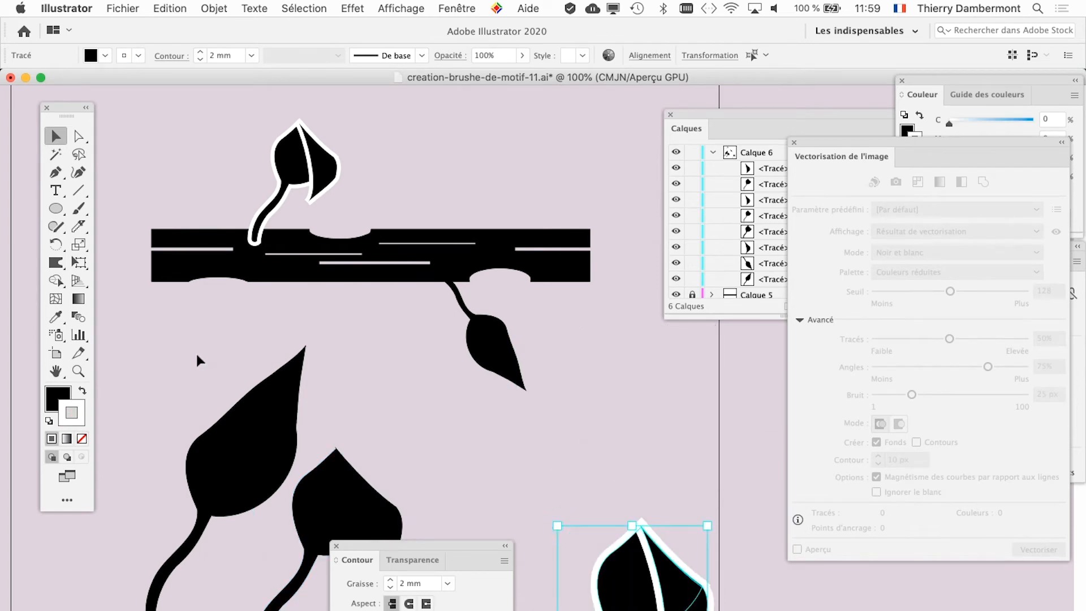
left_click_drag(242, 448, 126, 567)
left_click(340, 328)
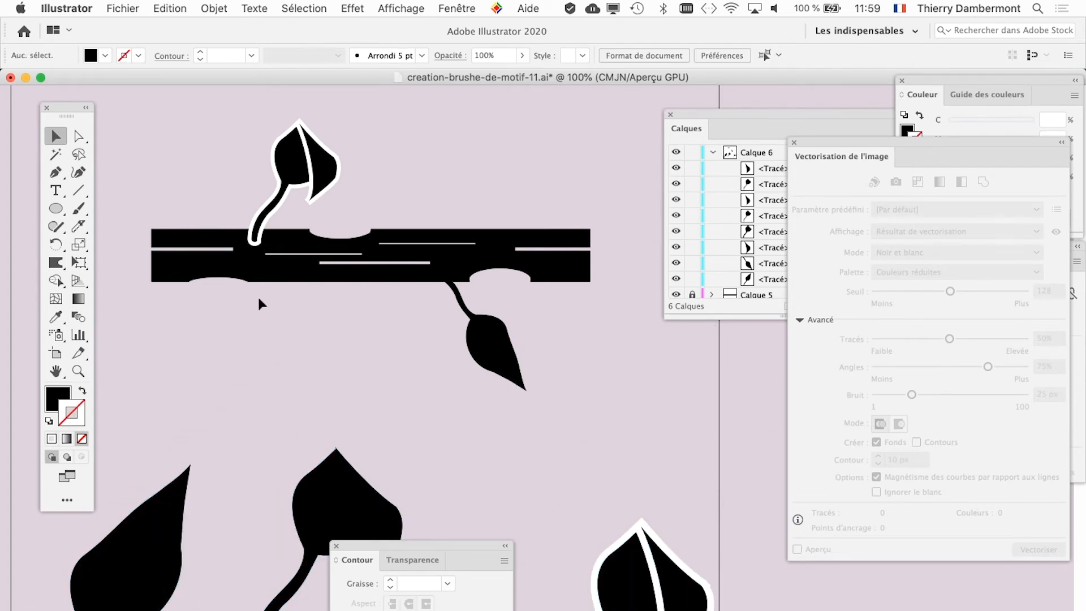
left_click(670, 113)
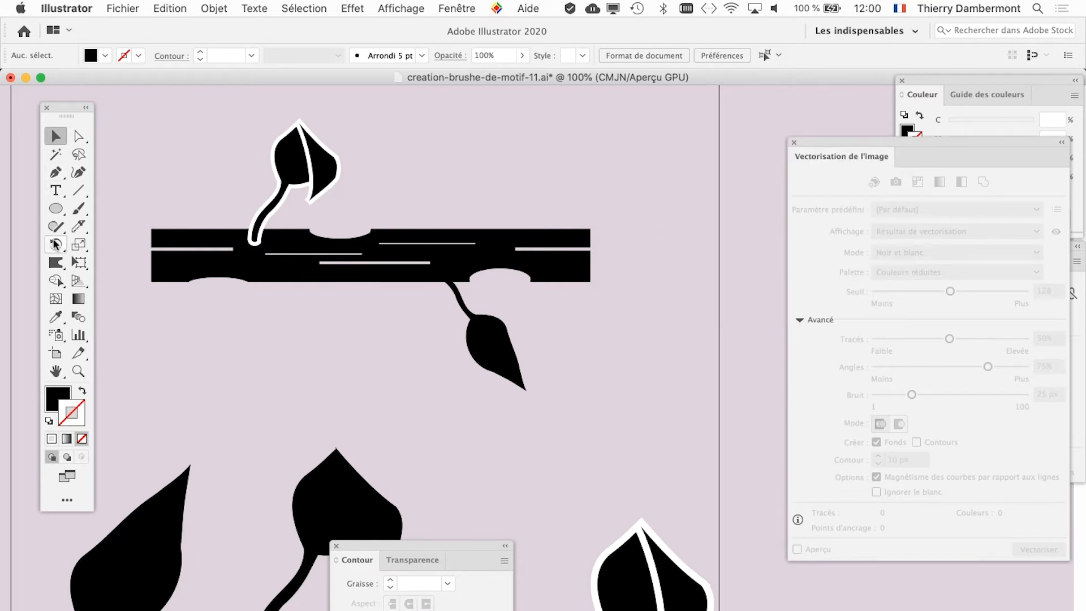
Step: Draw a rectangle about 133.8 by 9 mm across the branch's full length, covering all the veins, and fill it white
left_click_drag(54, 212, 79, 208)
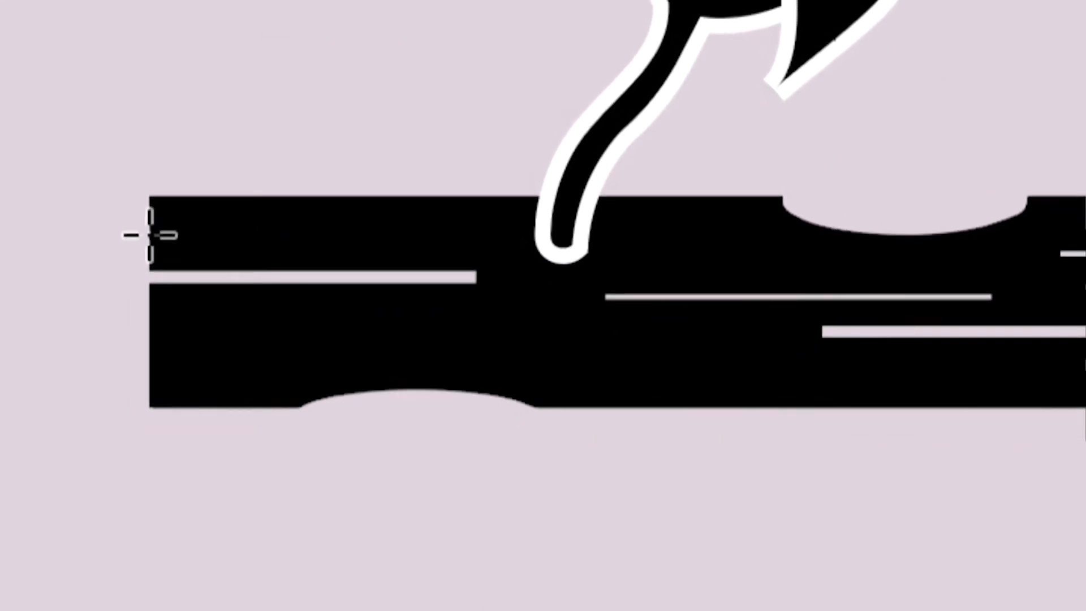
left_click_drag(150, 235, 501, 259)
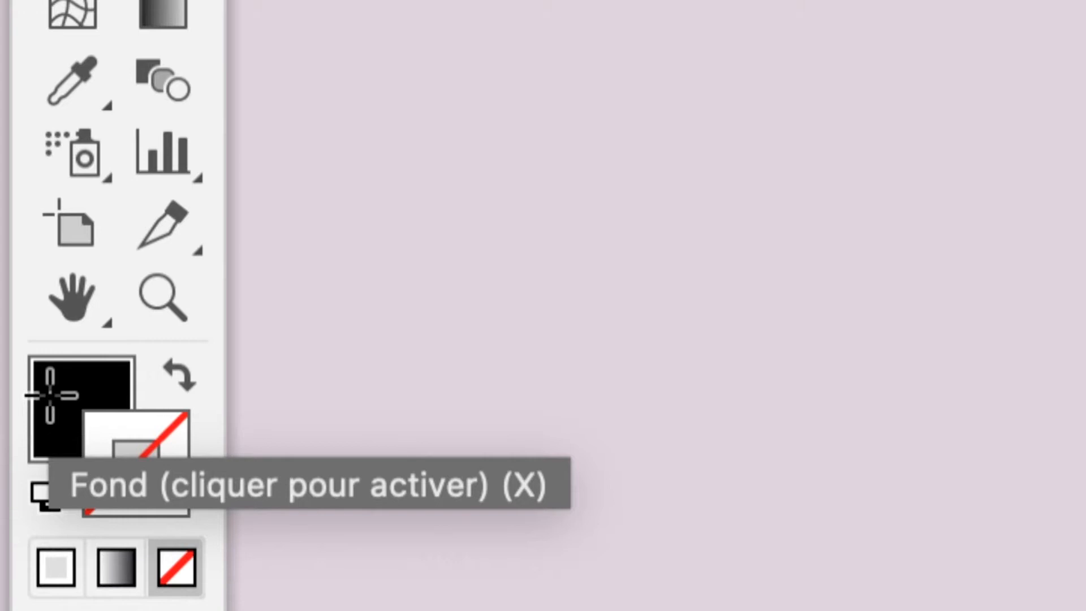
left_click(50, 396)
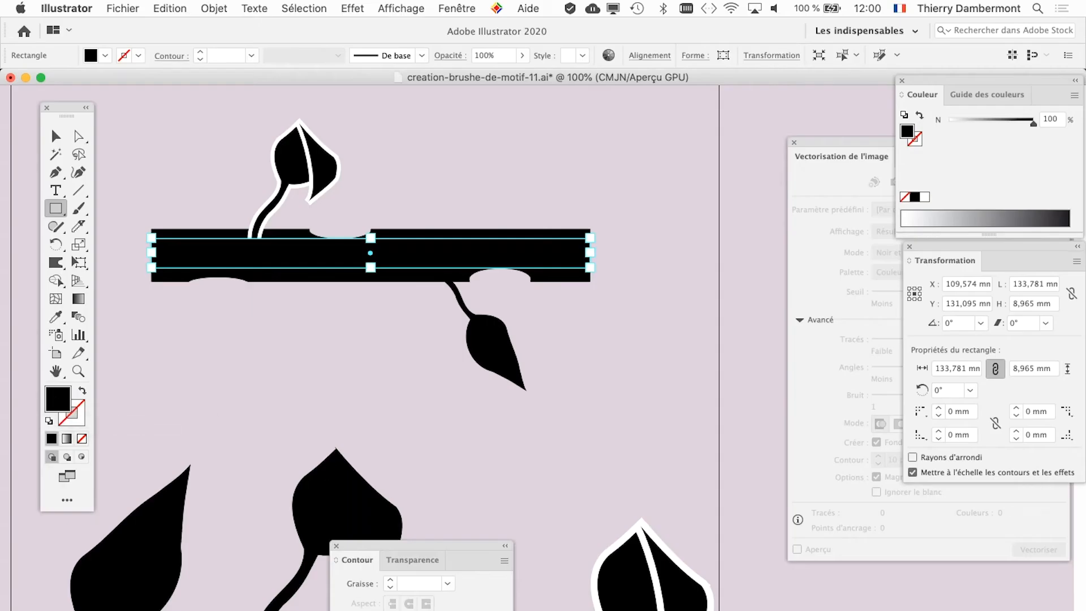
left_click_drag(843, 535, 692, 176)
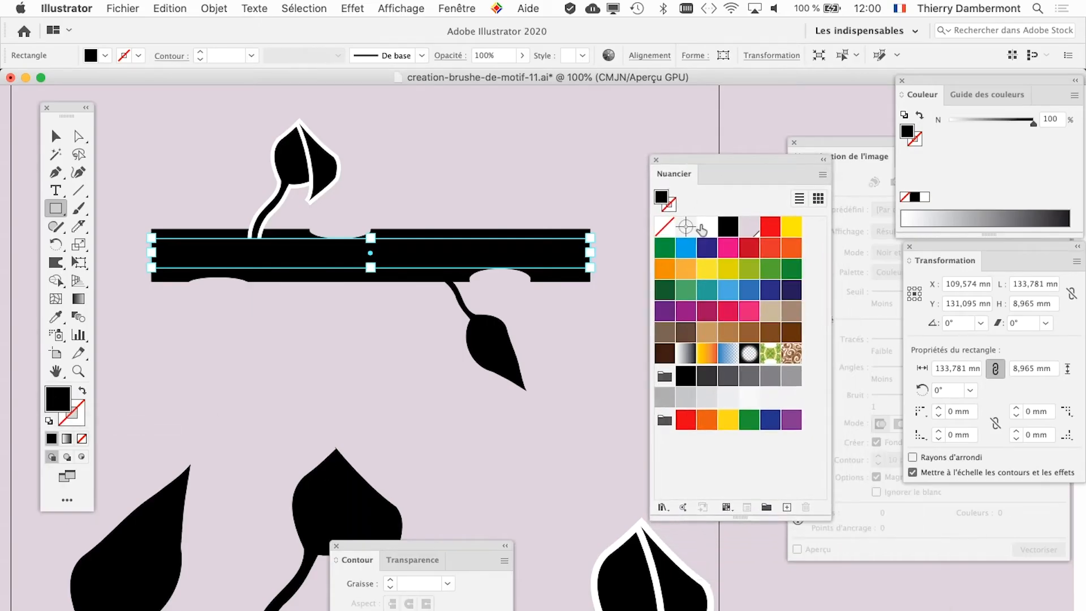
left_click(701, 227)
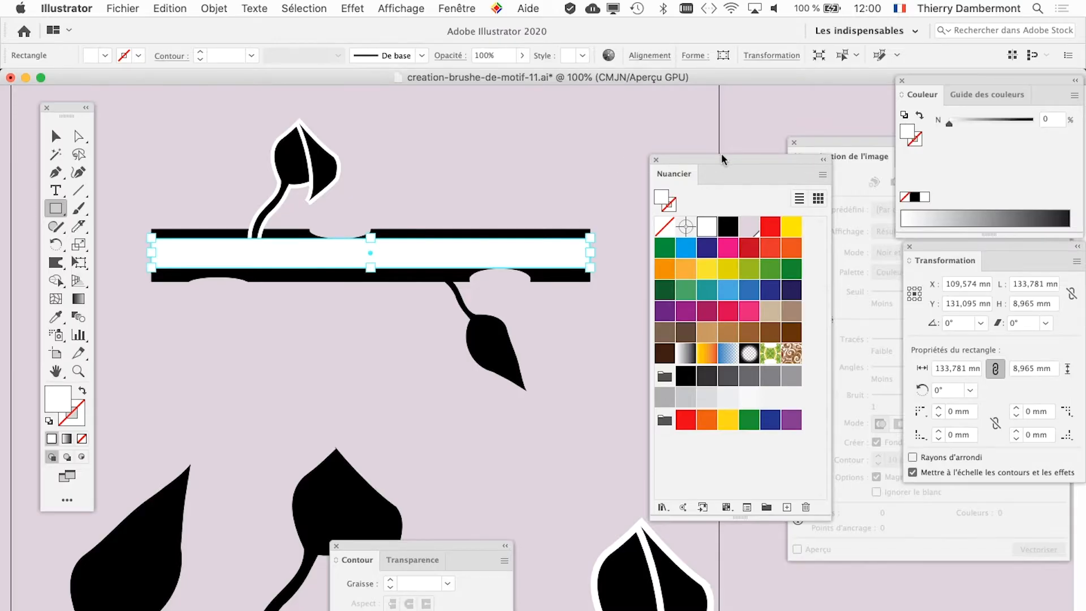
Step: Close the Nuancier and Contour panels, reopen the Calques panel, and enlarge it to show every layer
left_click_drag(722, 159, 636, 394)
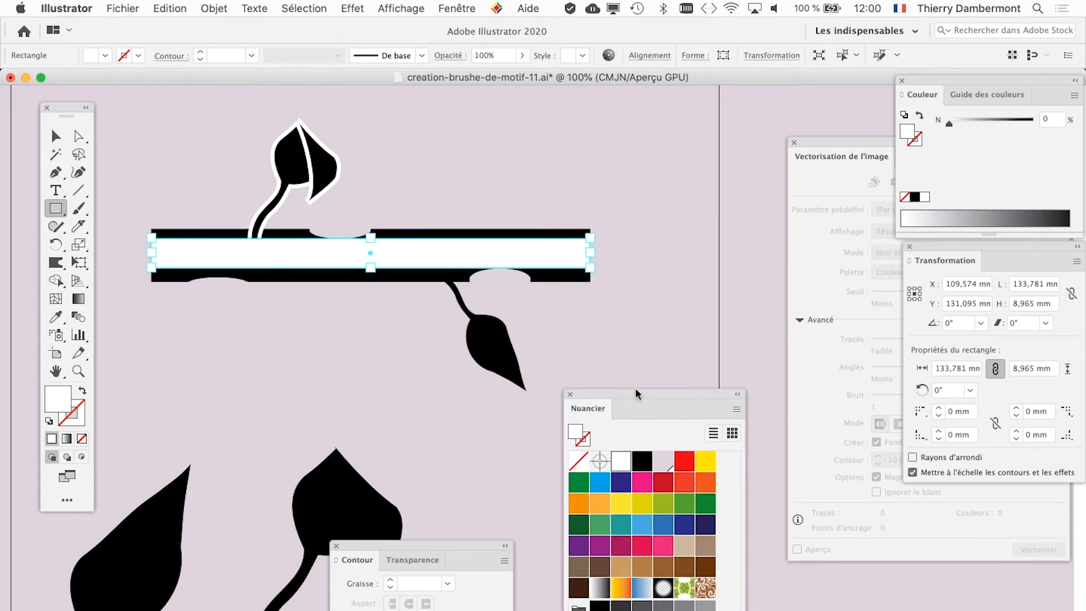
left_click(569, 395)
left_click(336, 545)
left_click(457, 8)
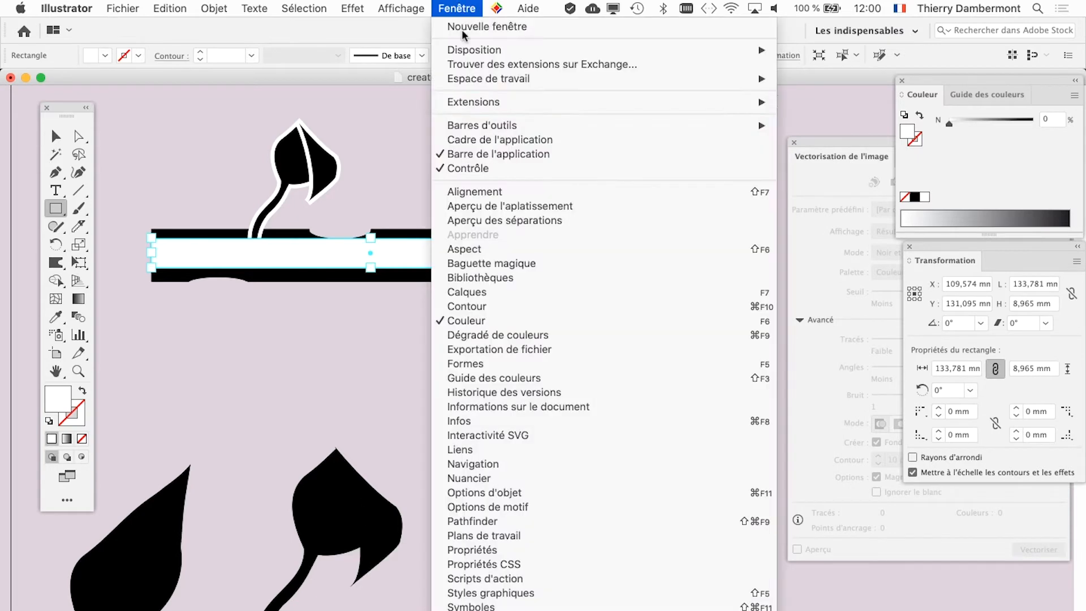
left_click(503, 292)
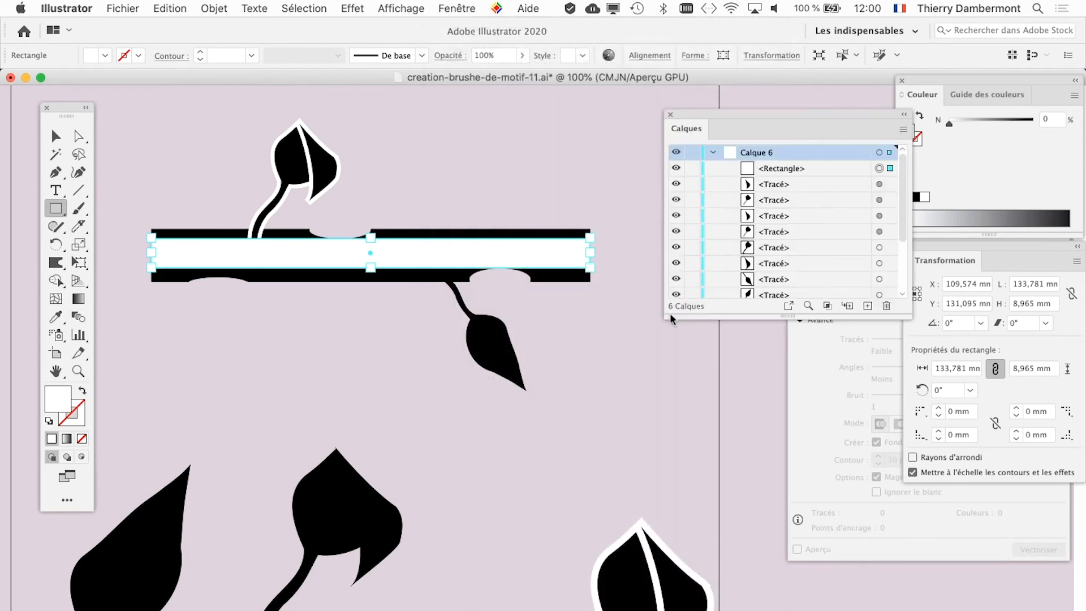
left_click_drag(712, 119, 601, 120)
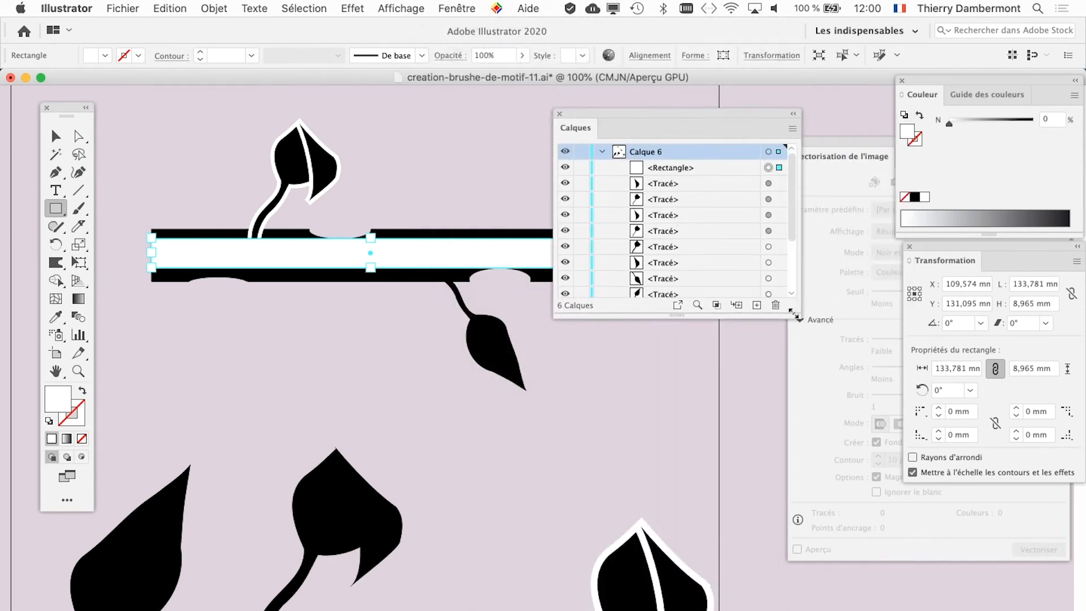
left_click_drag(781, 383, 783, 490)
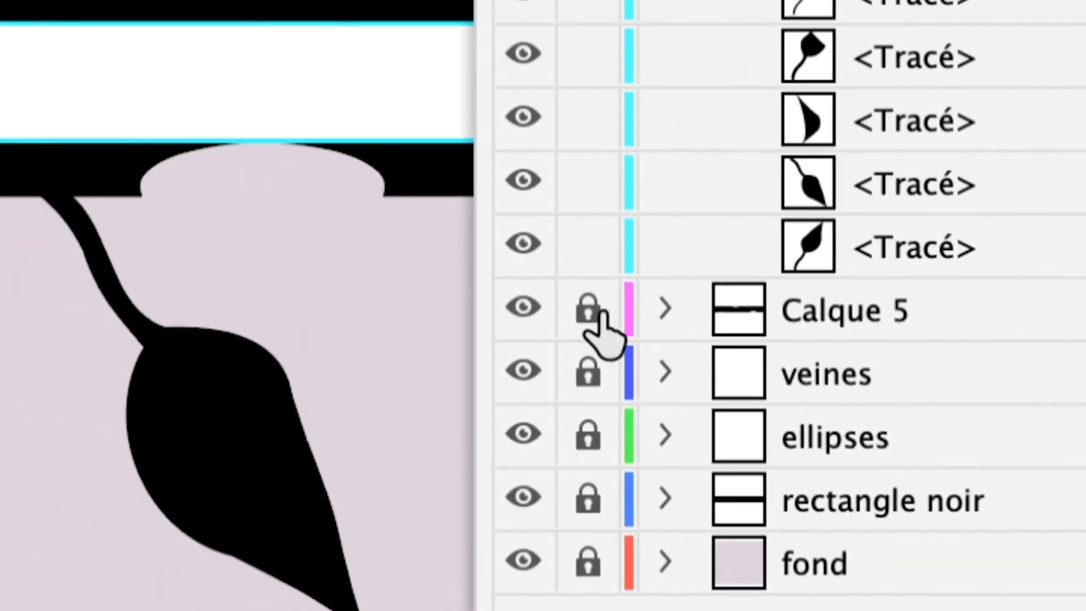
Step: Unlock Calque 5, move the white rectangle into it beneath the branch group, and deselect the rectangle
left_click(589, 310)
left_click(663, 309)
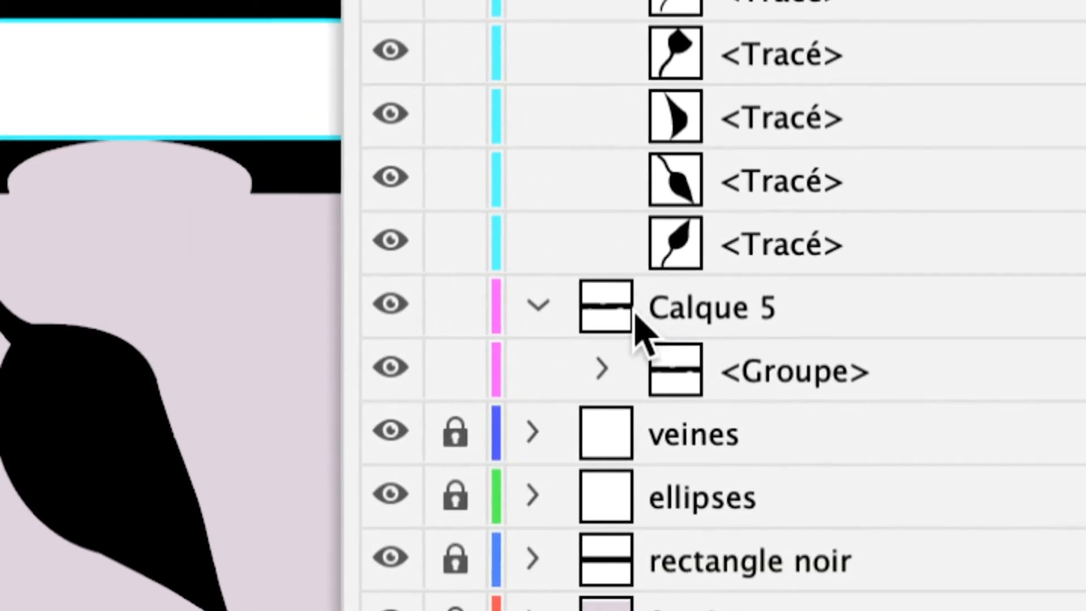
left_click(678, 312)
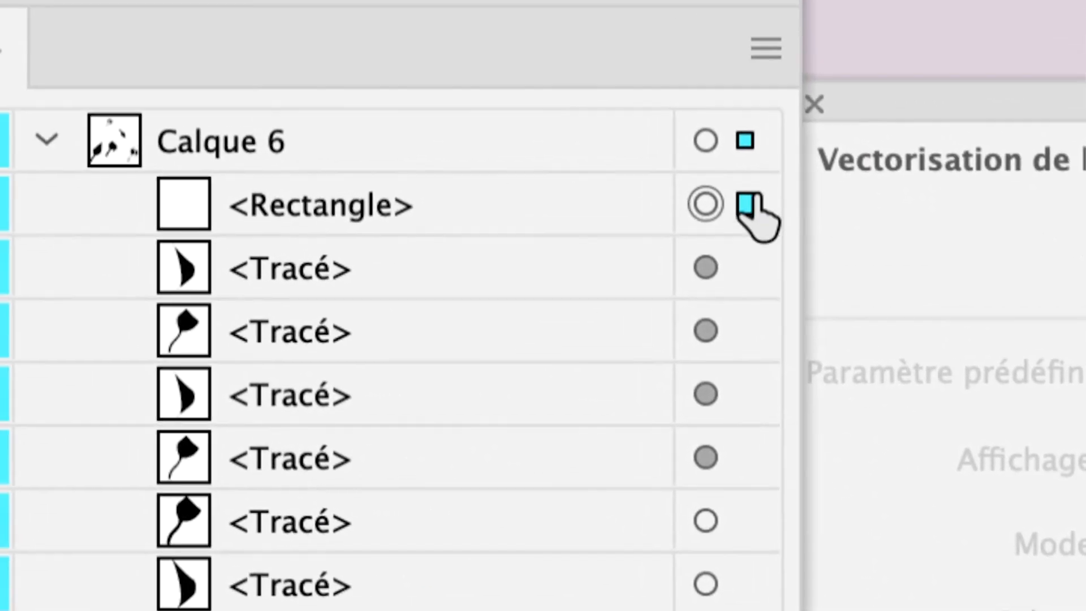
left_click_drag(748, 203, 752, 332)
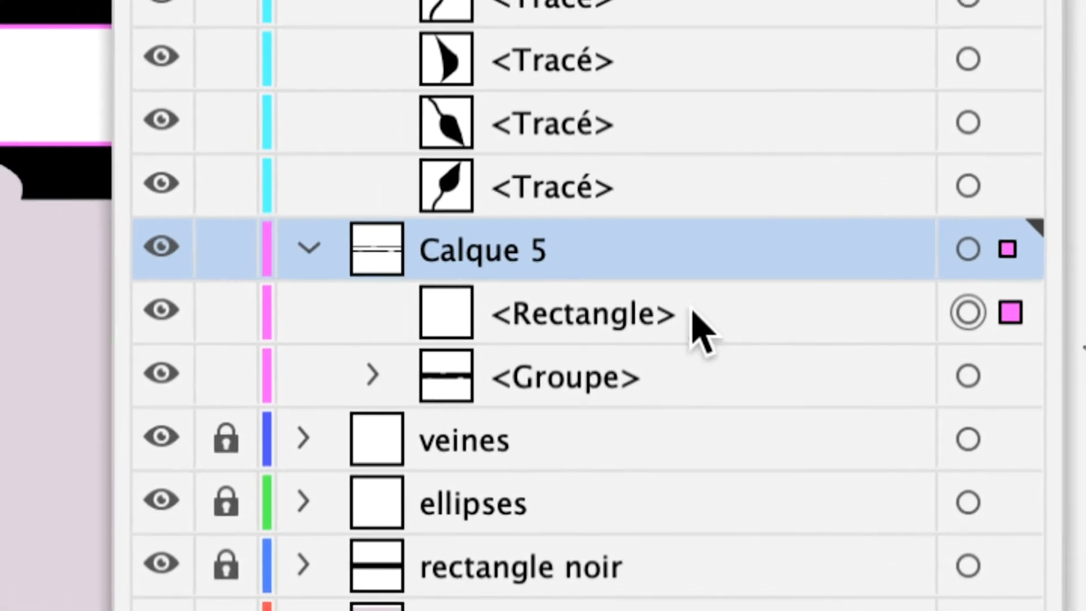
left_click_drag(693, 311, 690, 334)
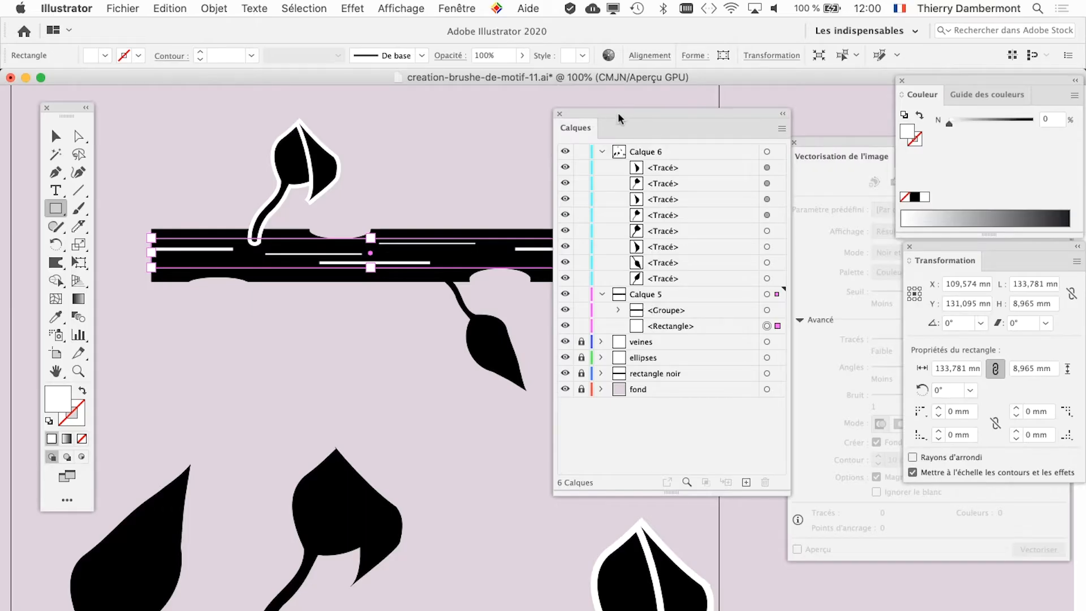
left_click_drag(618, 118, 595, 421)
key("v")
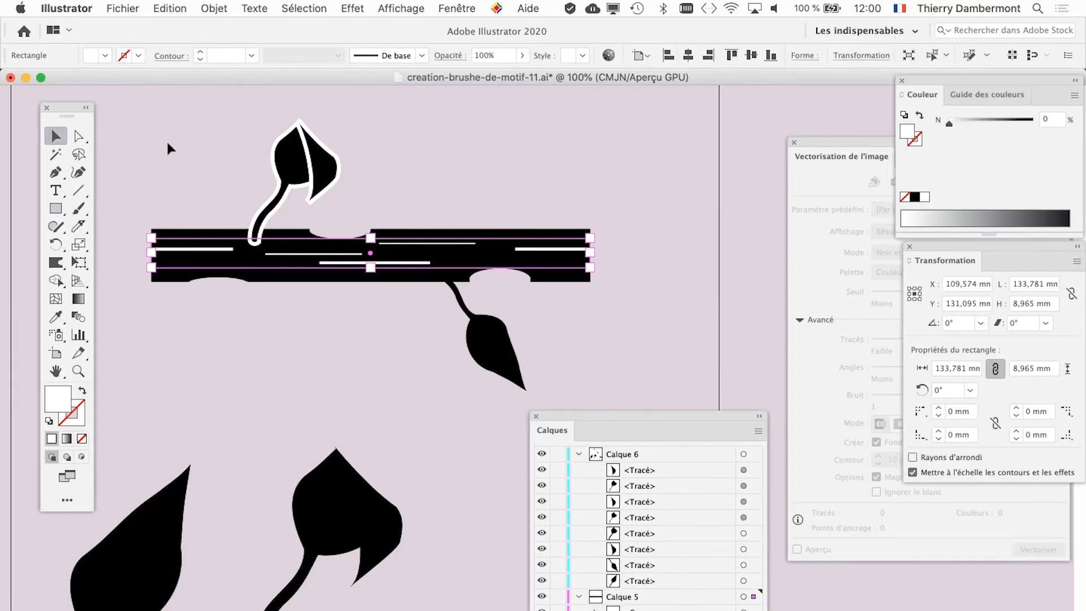
left_click(248, 344)
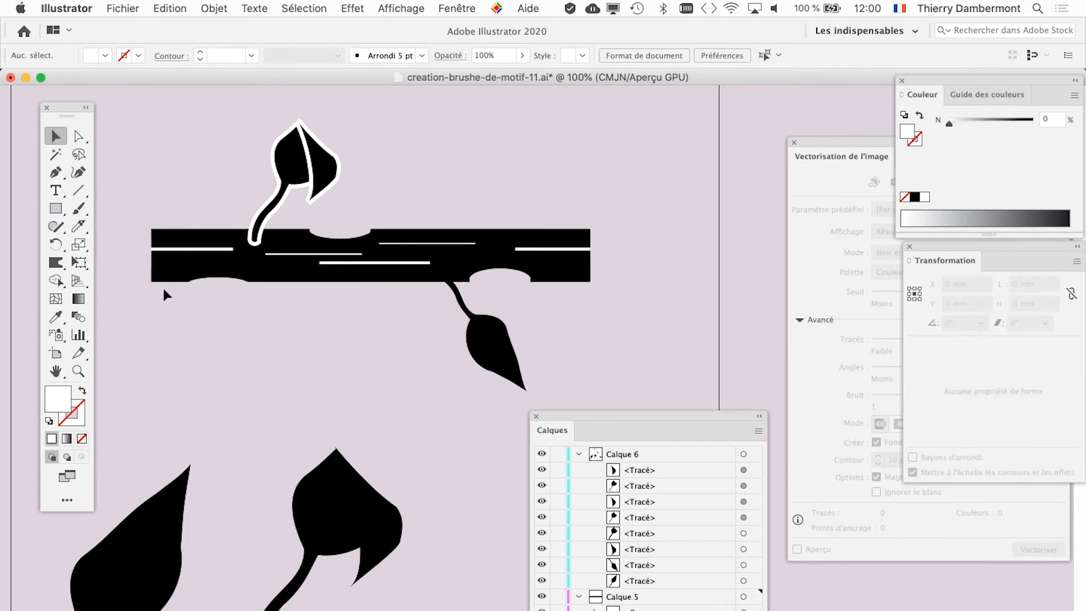
Step: Pull the white rectangle's protruding left edge just inside the branch's left end, making the rectangle about 133.56 mm wide
scroll(162, 286, "up", 3)
scroll(166, 280, "up", 1)
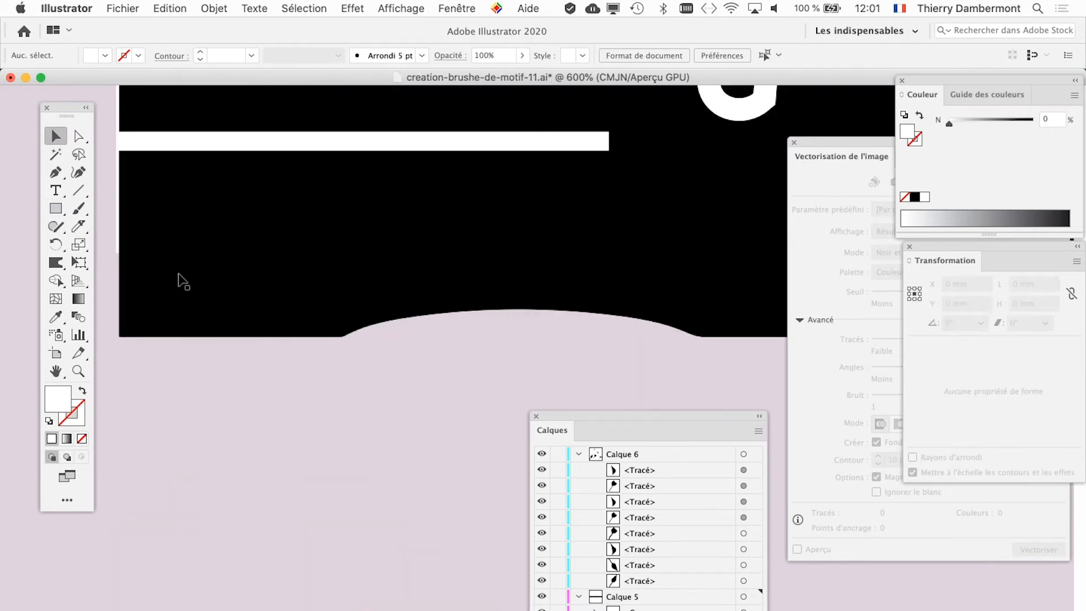
left_click_drag(192, 244, 286, 396)
left_click(228, 294)
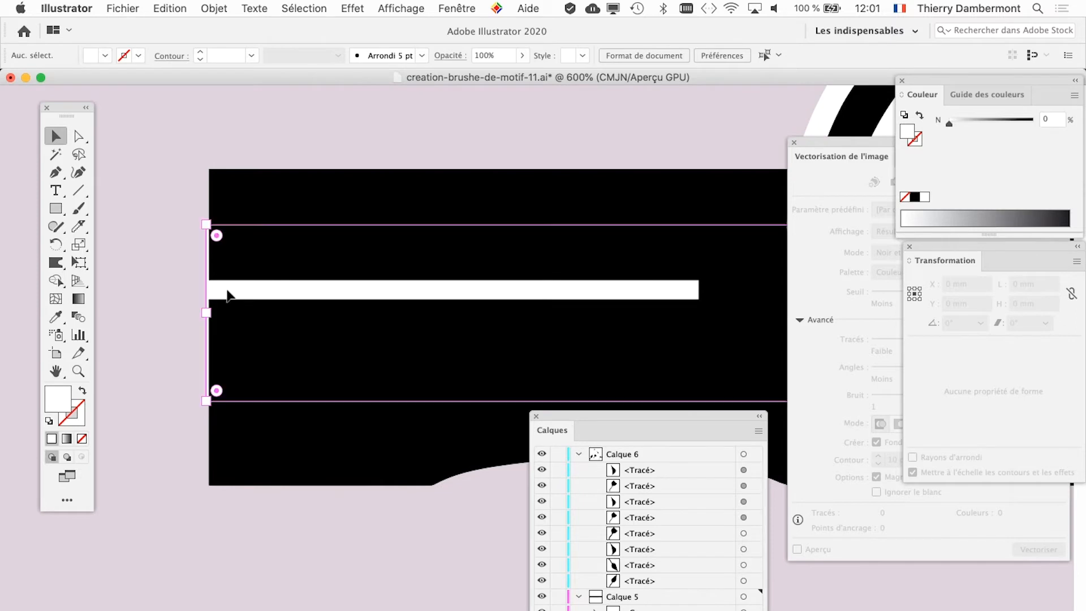
scroll(201, 311, "up", 1)
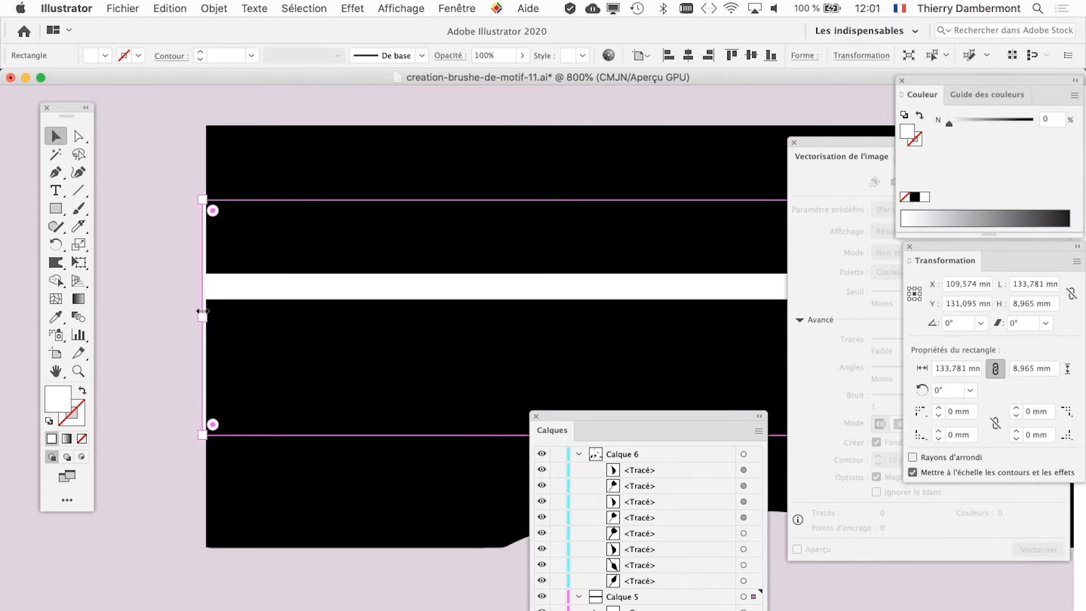
left_click_drag(202, 315, 208, 320)
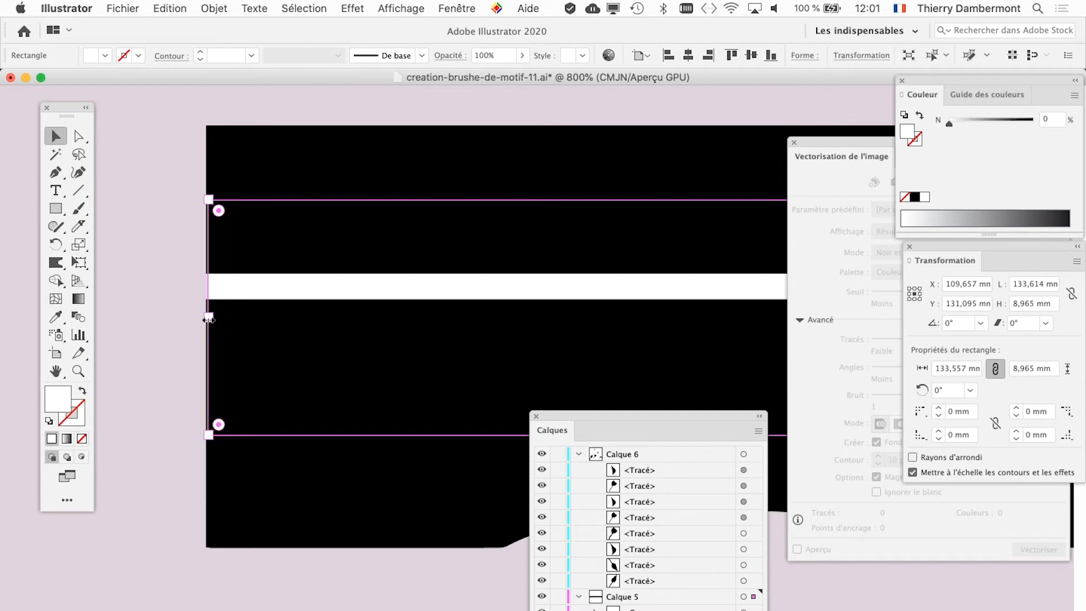
scroll(296, 339, "down", 4)
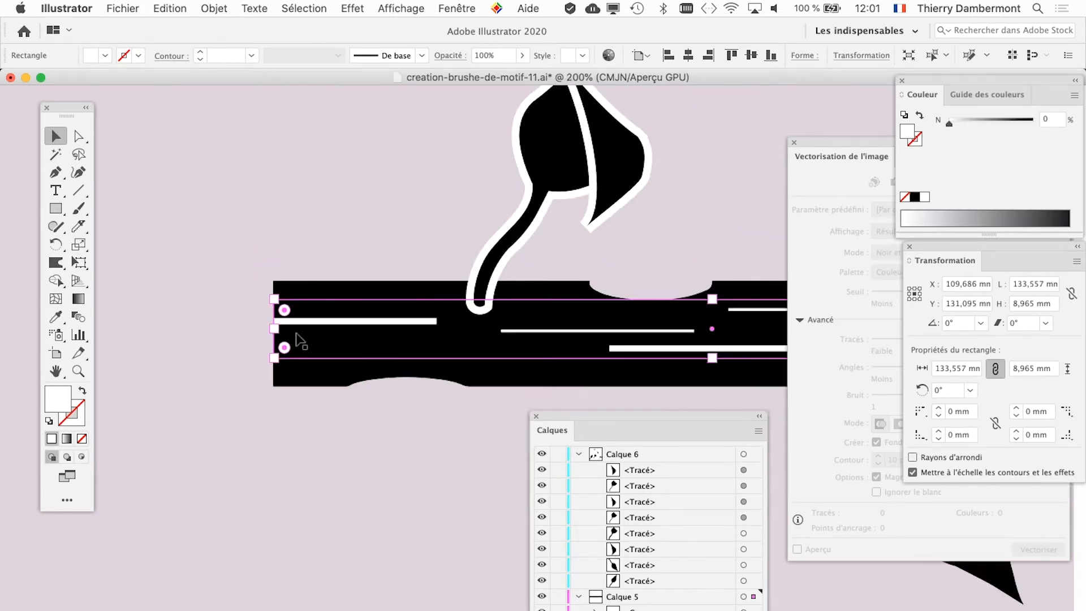
Step: Warp the white rectangle's lower edge upward at the right lower notch and its upper edge downward beneath the upper notch, and deselect it
left_click_drag(534, 274, 341, 189)
left_click_drag(814, 144, 746, 382)
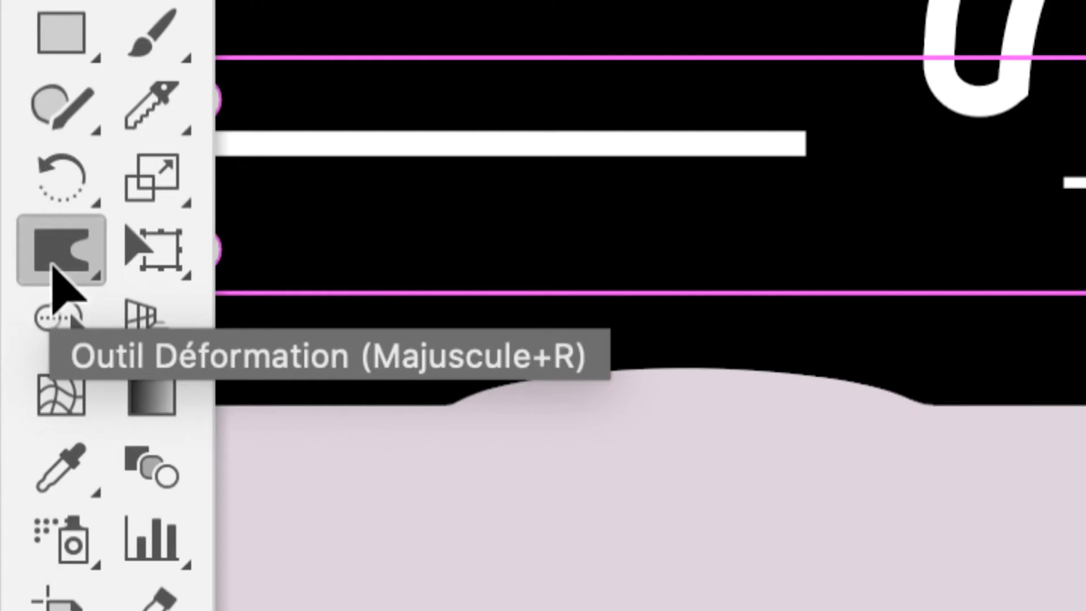
left_click(54, 264)
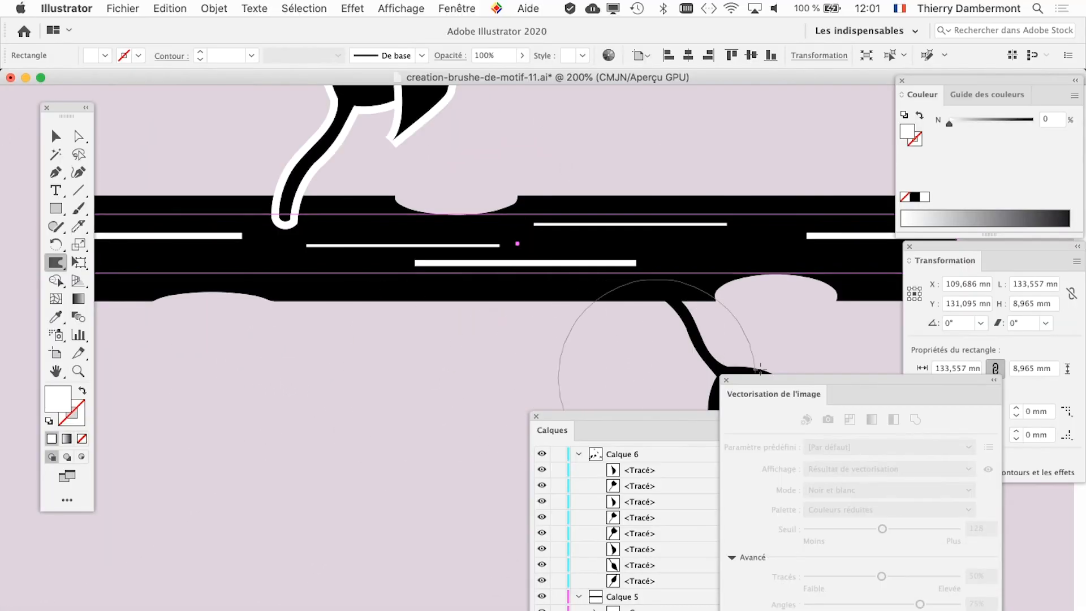
mouse_move(761, 368)
left_mouse_down()
mouse_move(793, 337)
mouse_move(771, 286)
left_mouse_up()
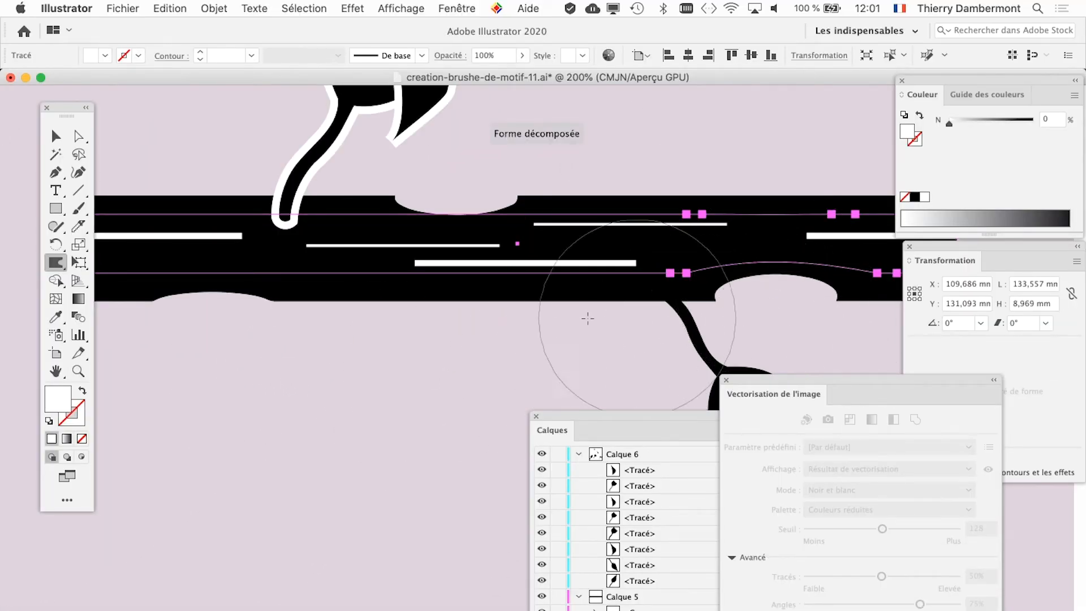
left_click_drag(436, 205, 427, 243)
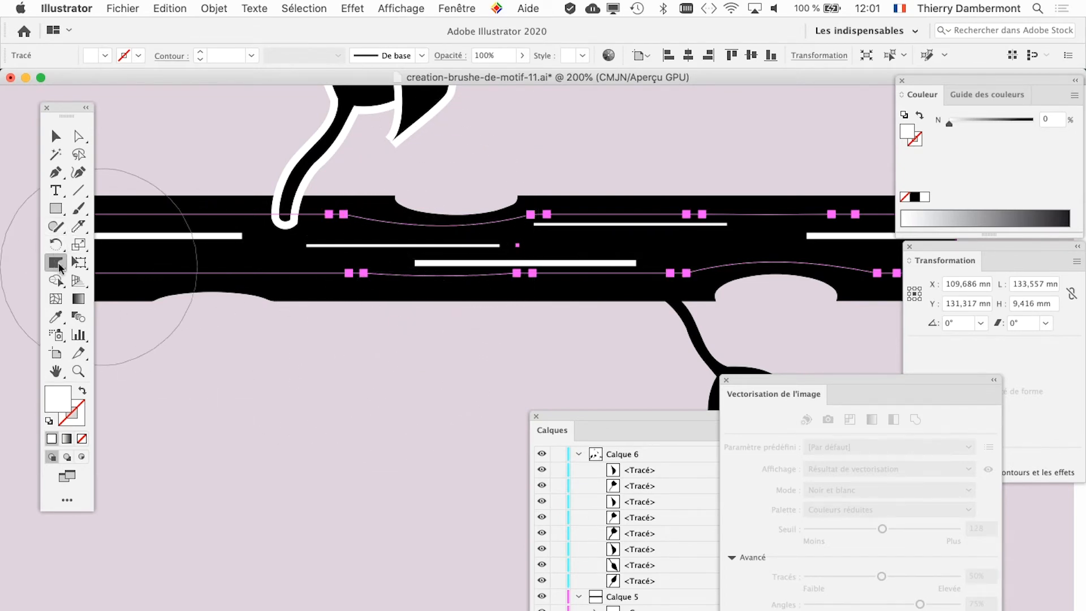
key("super+minus")
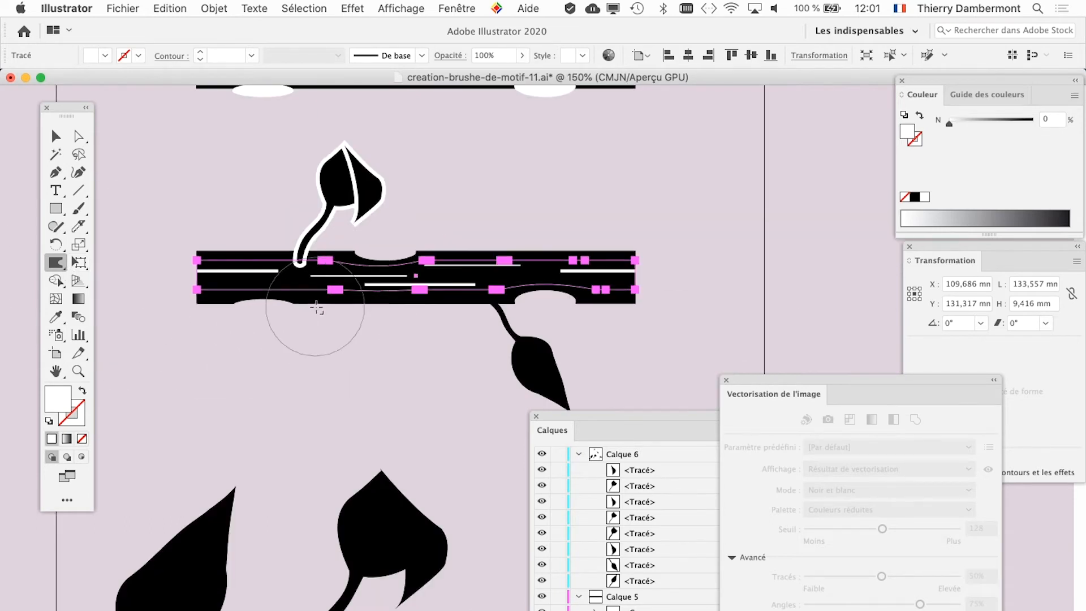
left_click(56, 135)
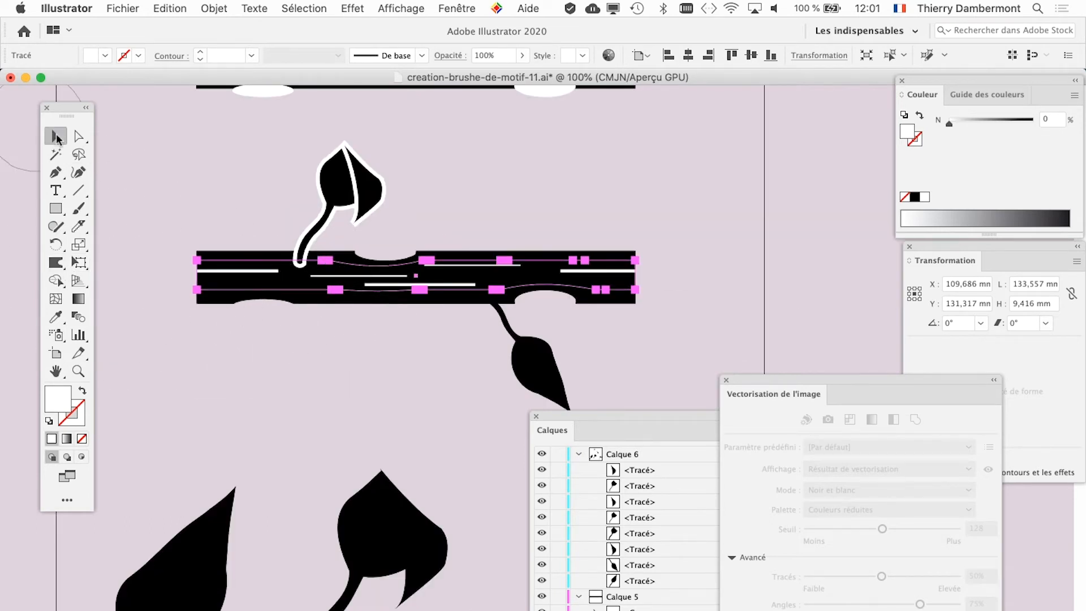
left_click(255, 366)
Step: Save a new version of the document as creation-brushe-de-motif-12.ai in Illustrator 2020 format
left_click(142, 8)
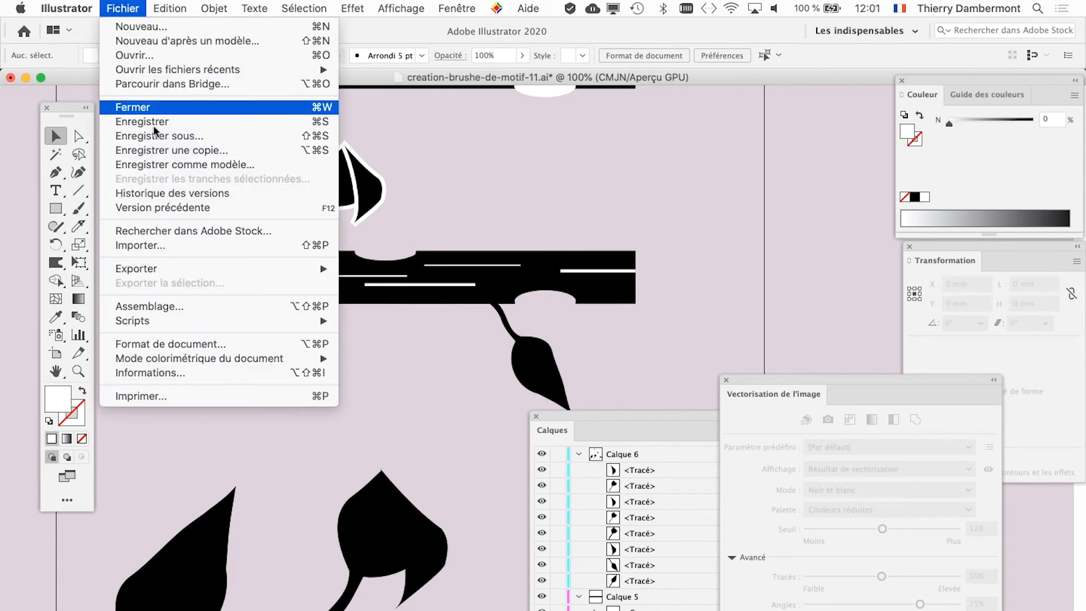
left_click(170, 138)
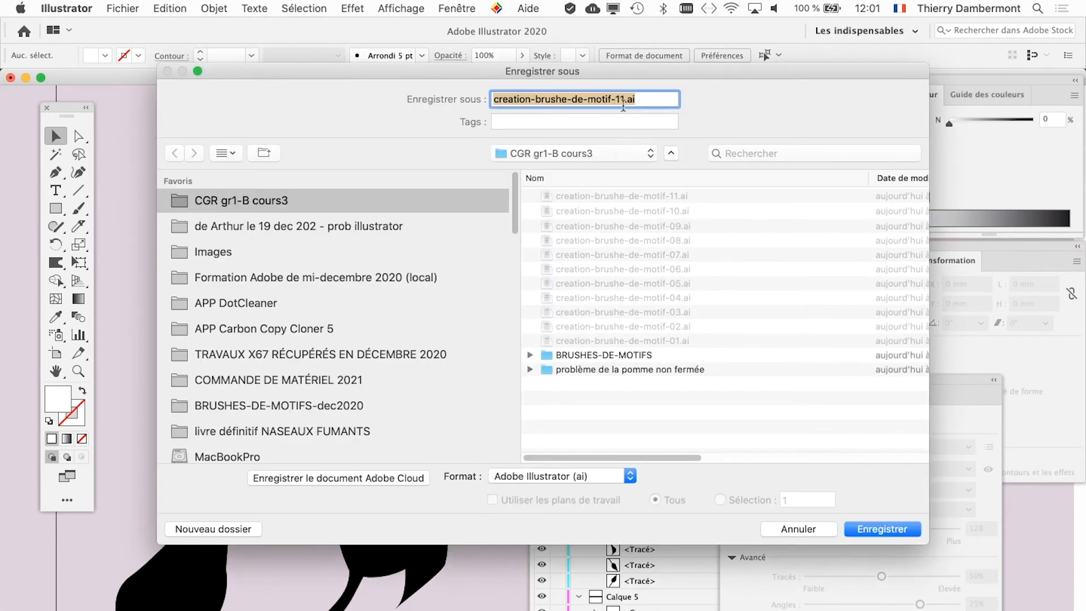
left_click(625, 101)
type("2")
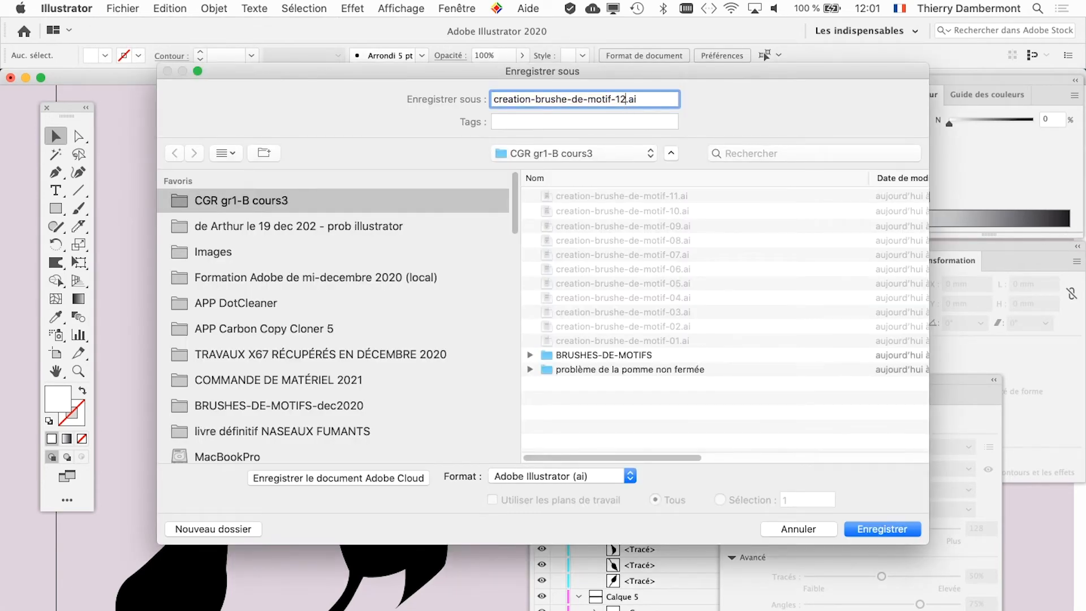
left_click(908, 533)
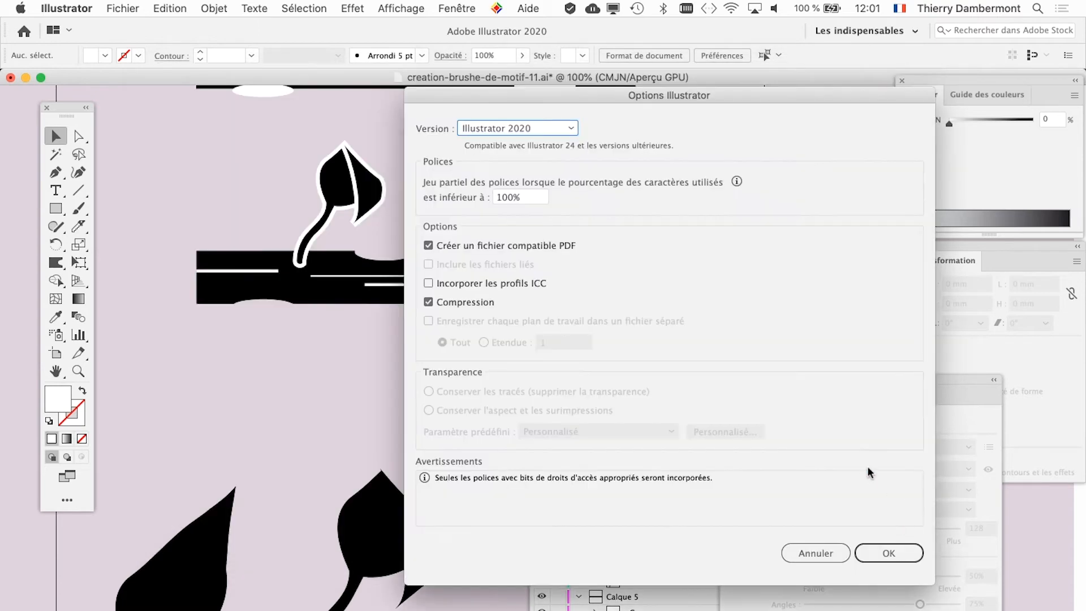
left_click(891, 554)
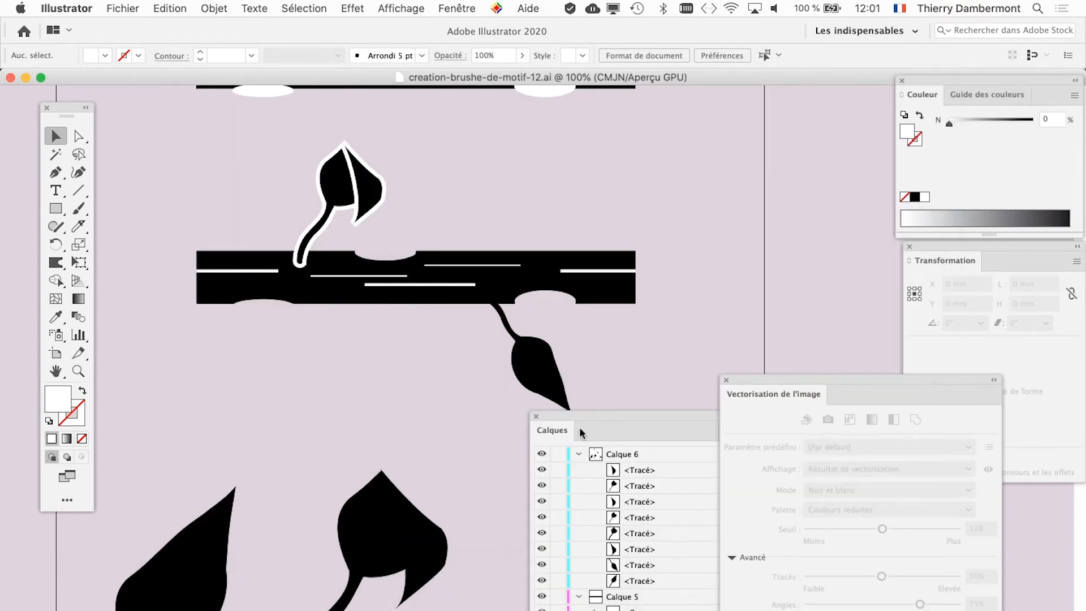
Step: Move the Calques panel clear of the lower leaf and display the Formes panel beside the artwork
left_click_drag(577, 424, 542, 505)
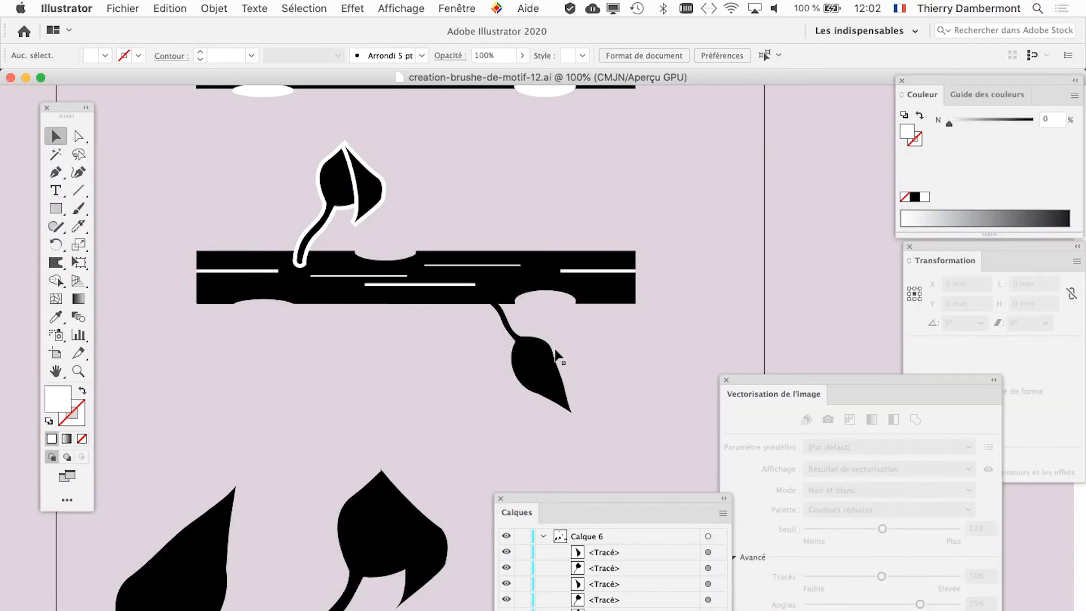
key("super+minus")
scroll(239, 300, "down", 3)
scroll(240, 300, "right", 3)
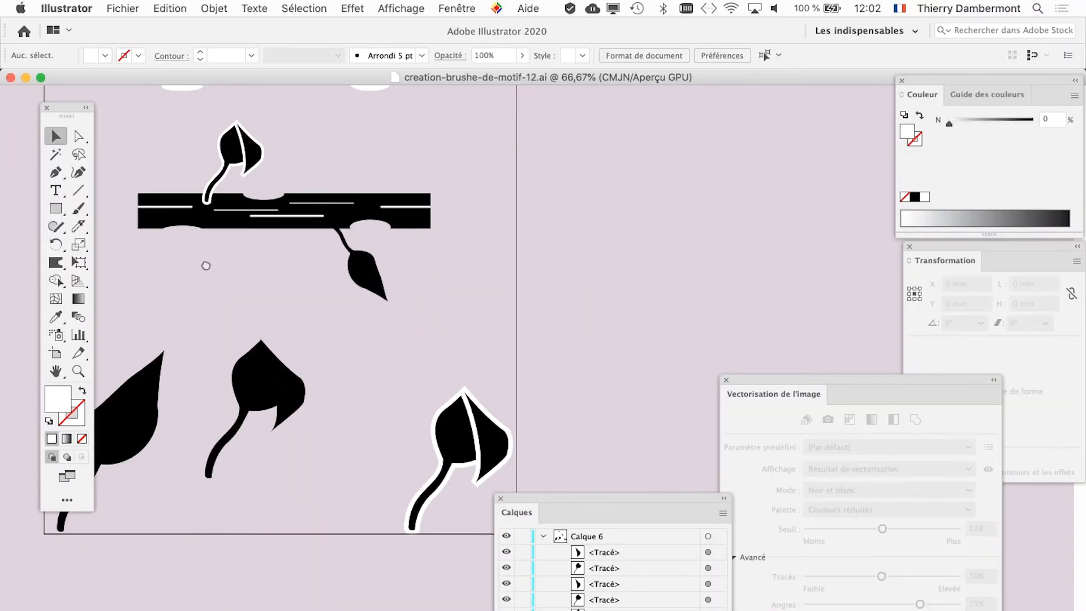
left_click(456, 9)
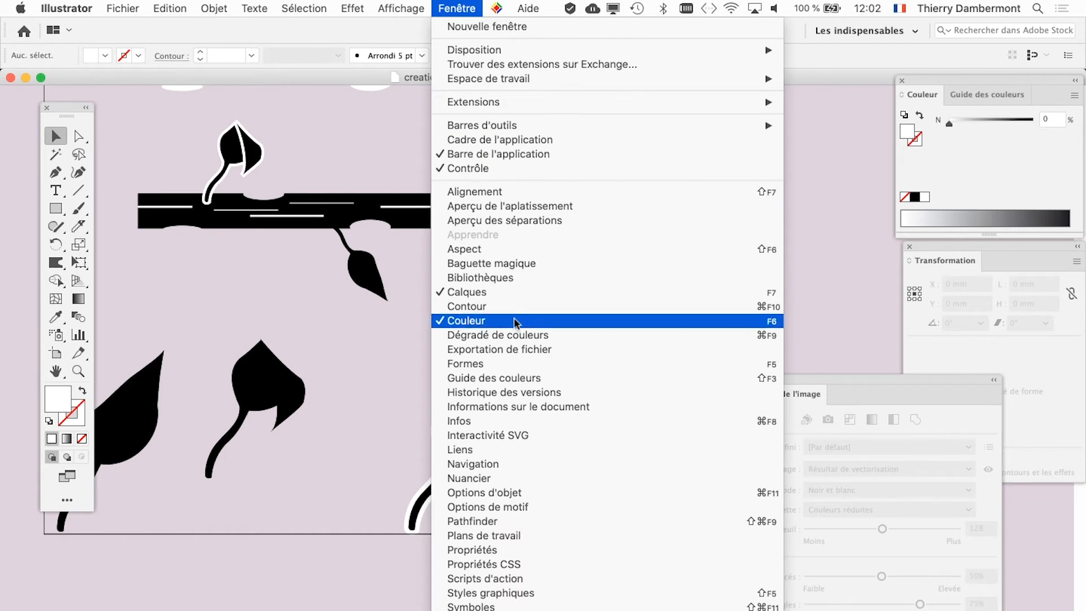
left_click(516, 365)
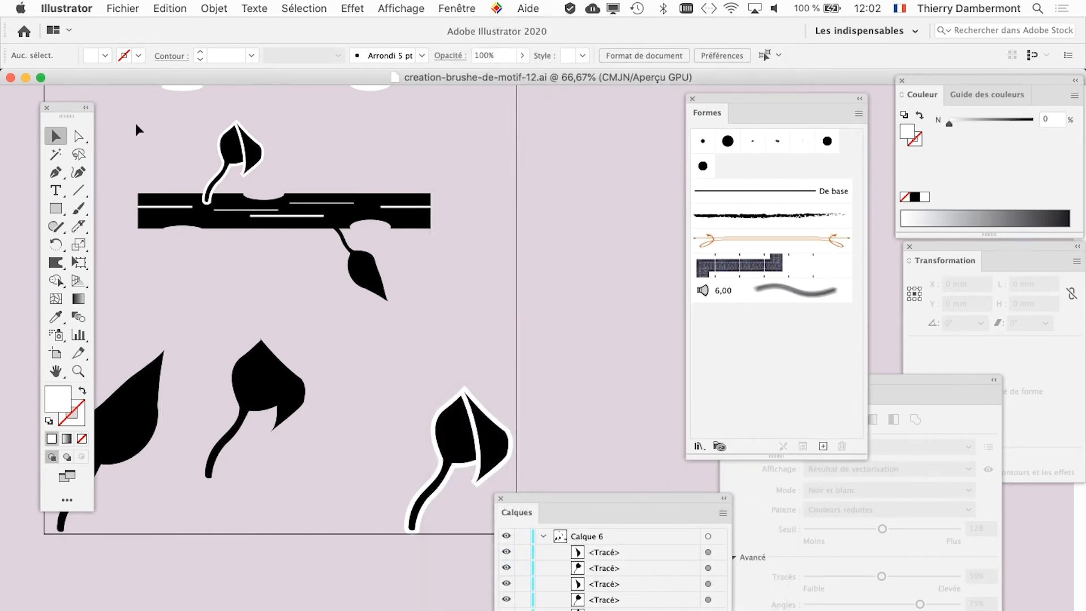
Step: Select the leafy branch with its two attached leaves and create a Forme de motif brush from it with the default options
key("super+a")
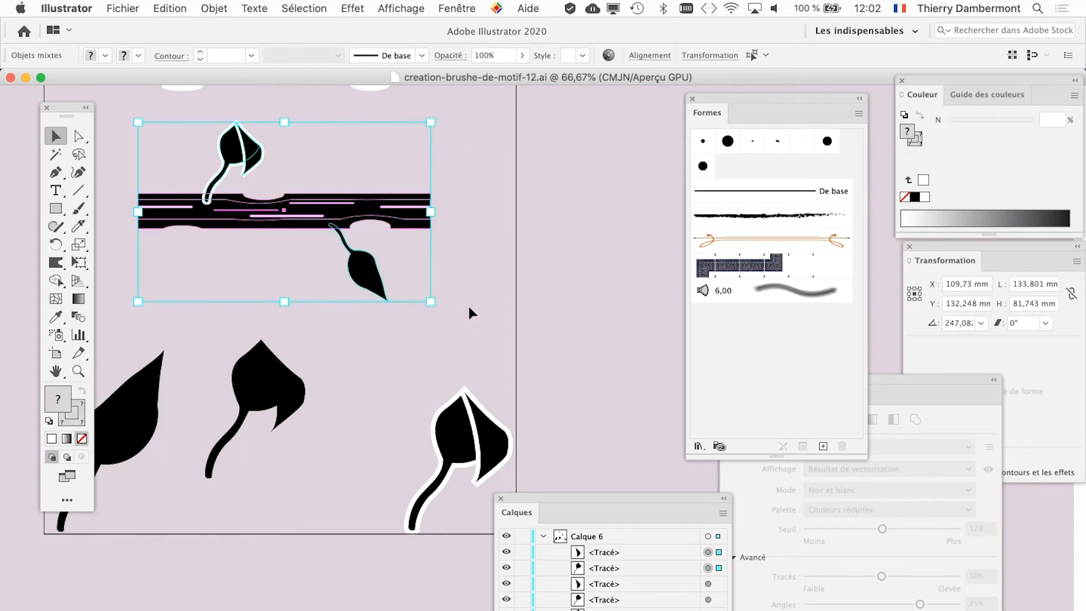
mouse_move(229, 218)
left_mouse_down()
mouse_move(698, 340)
mouse_move(719, 331)
left_mouse_up()
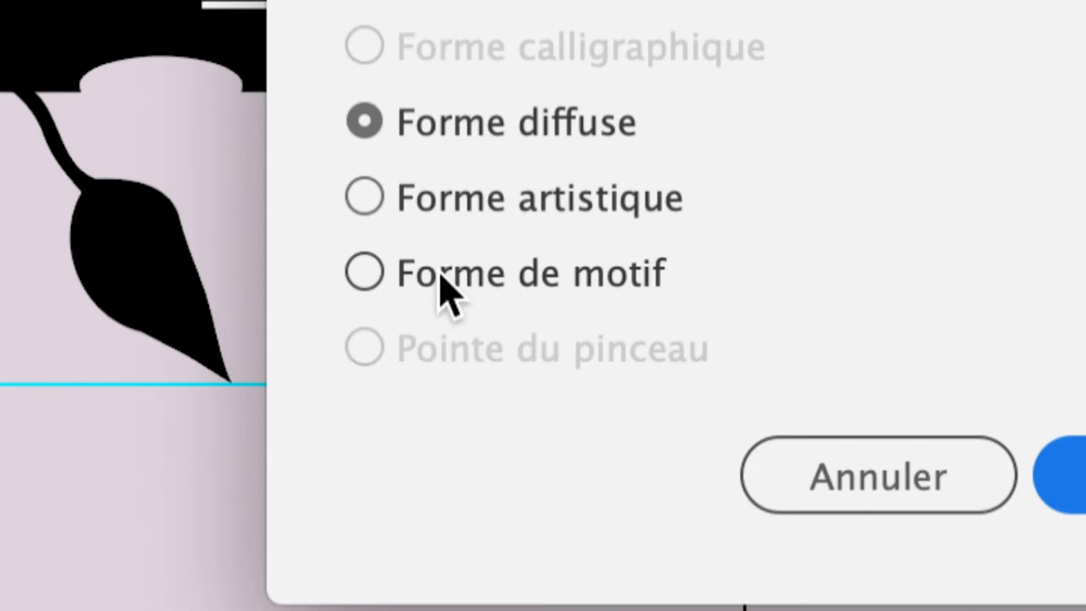
left_click(446, 291)
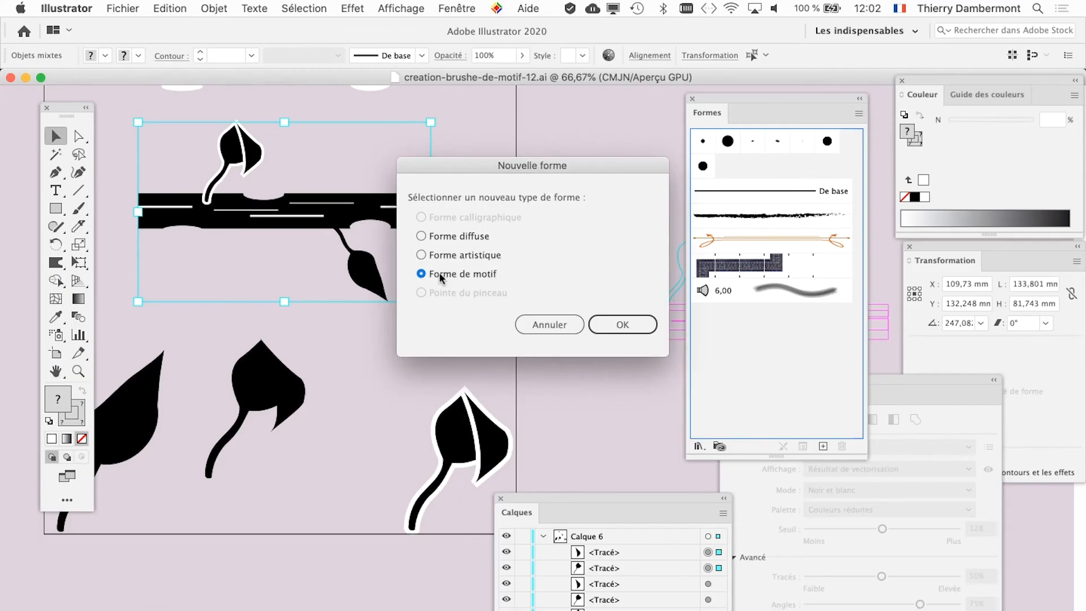
left_click(625, 326)
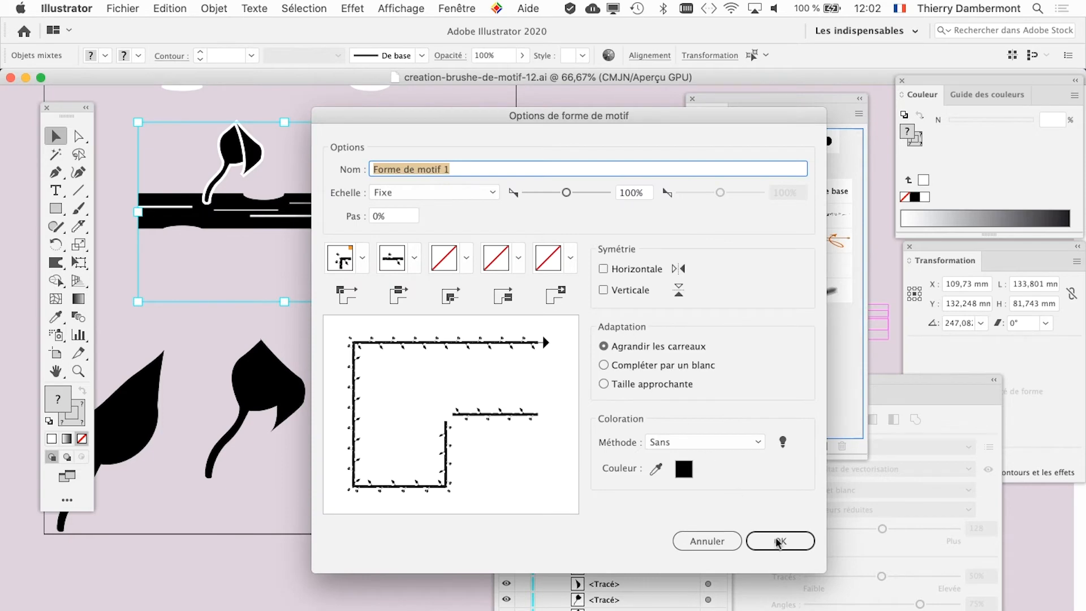
left_click(778, 541)
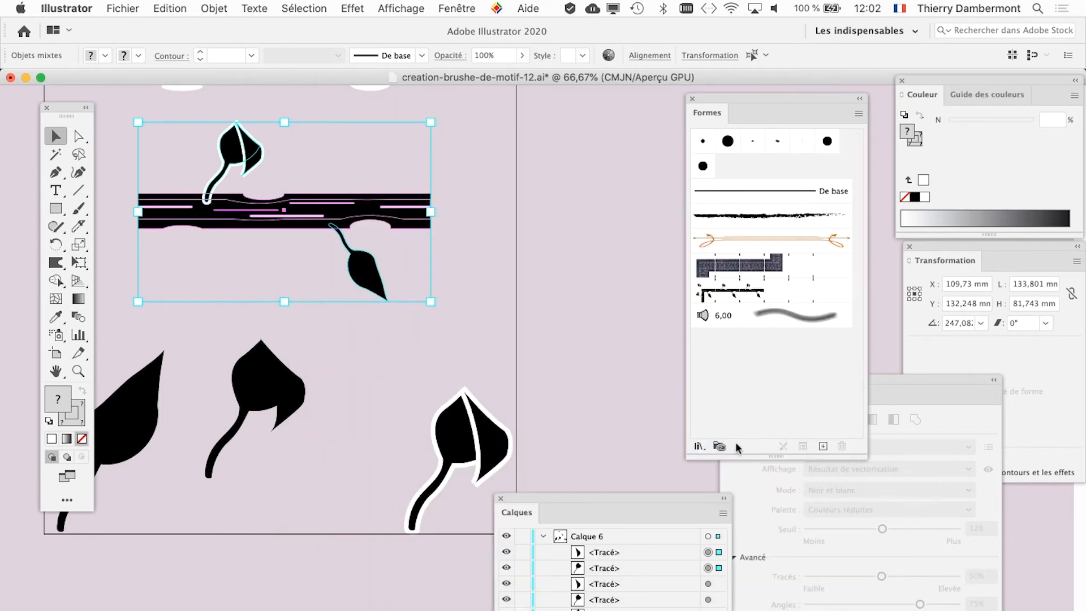
Step: Try to apply the new branch pattern brush to the selected branch artwork
left_click(713, 295)
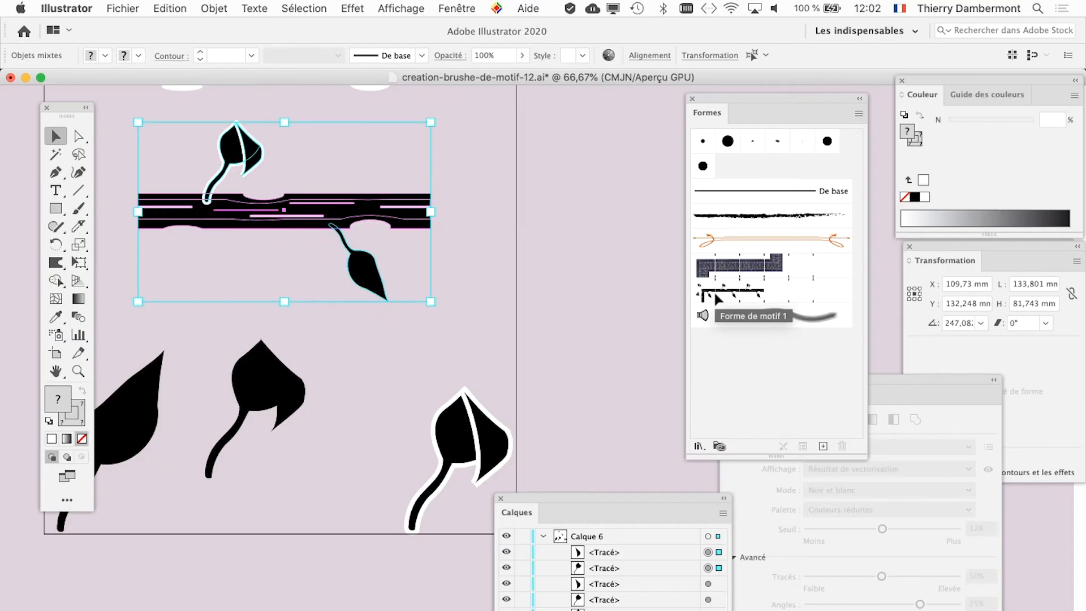
left_click(714, 296)
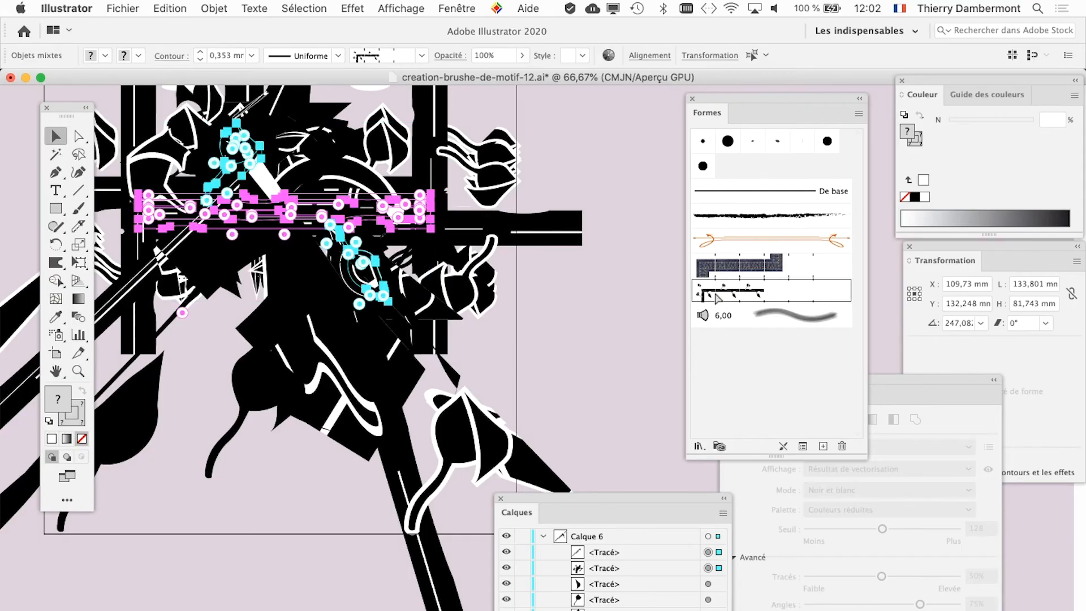
left_click(506, 235)
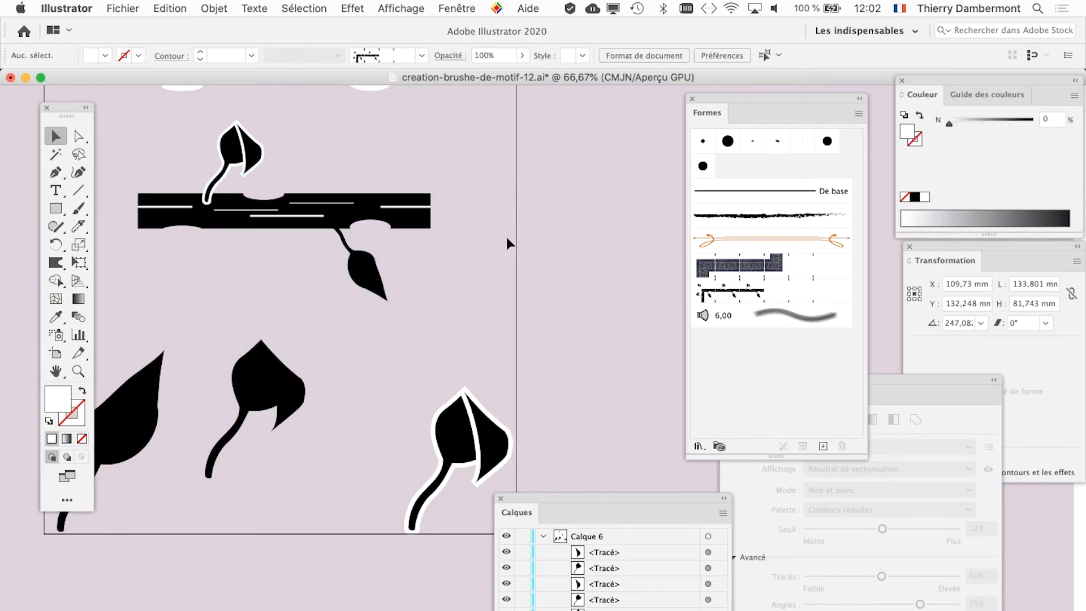
Step: Paint two long curved freehand strokes beside and below the artboard with the Paintbrush and the leafy branch pattern brush
scroll(523, 296, "down", 1)
scroll(523, 297, "down", 1)
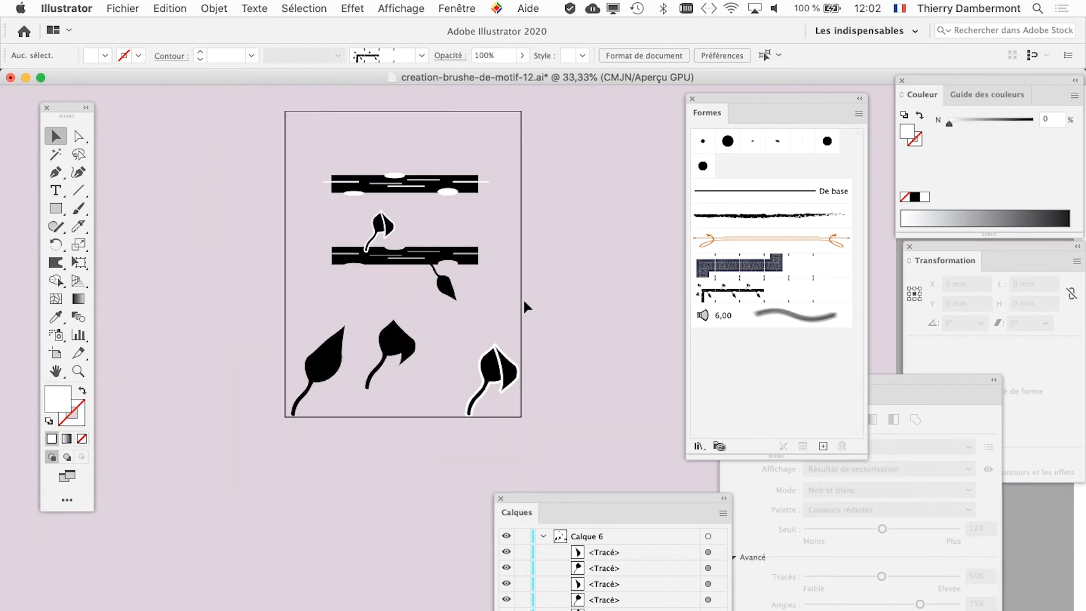
left_click_drag(495, 298, 296, 298)
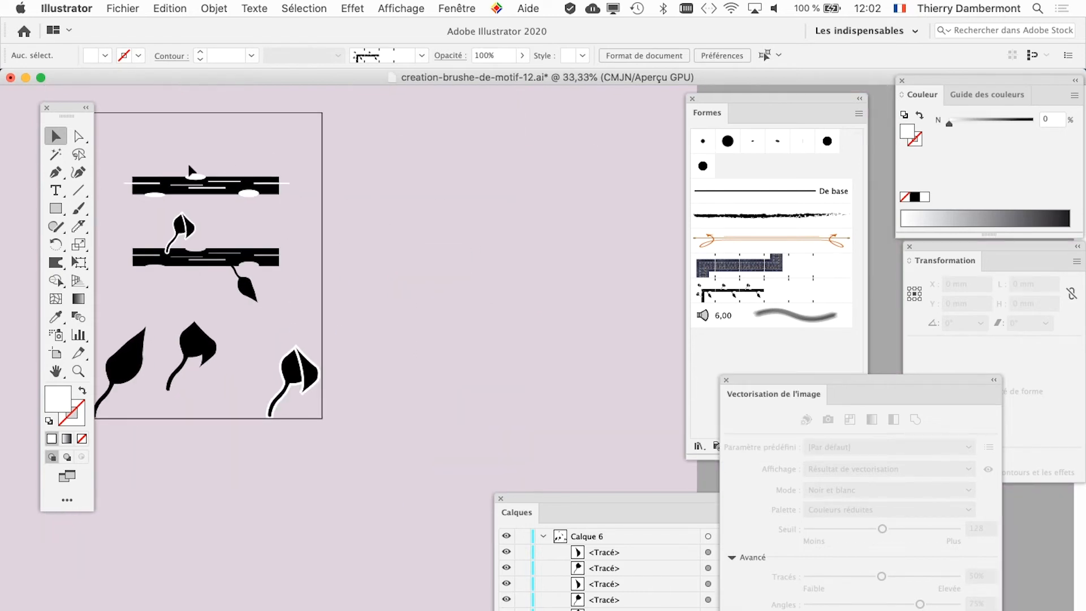
left_click(80, 208)
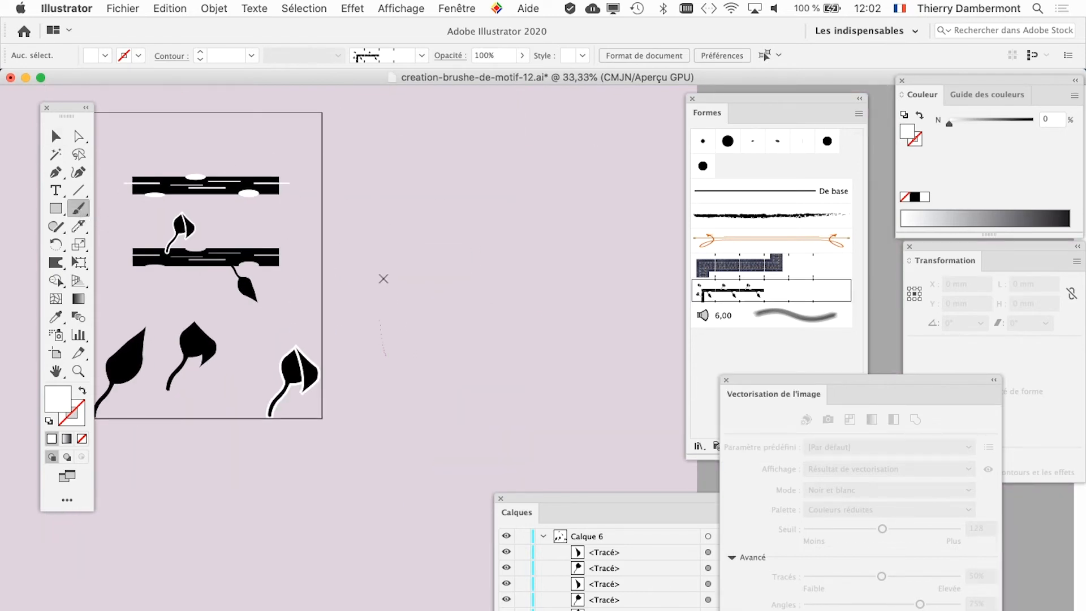
mouse_move(383, 278)
left_mouse_down()
mouse_move(471, 189)
mouse_move(577, 135)
left_mouse_up()
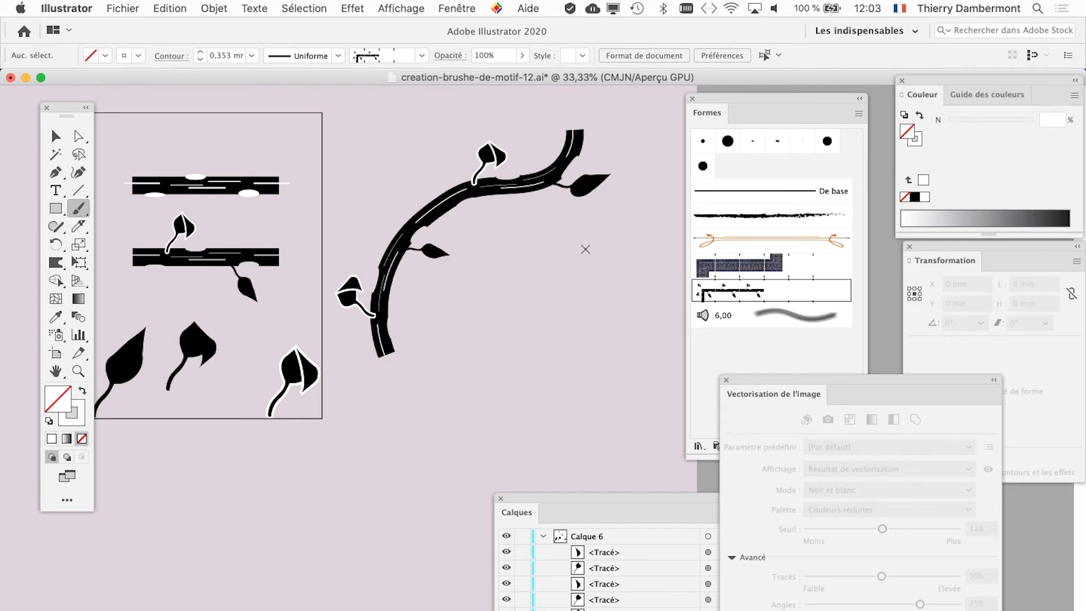
mouse_move(308, 534)
left_mouse_down()
mouse_move(162, 576)
mouse_move(139, 605)
left_mouse_up()
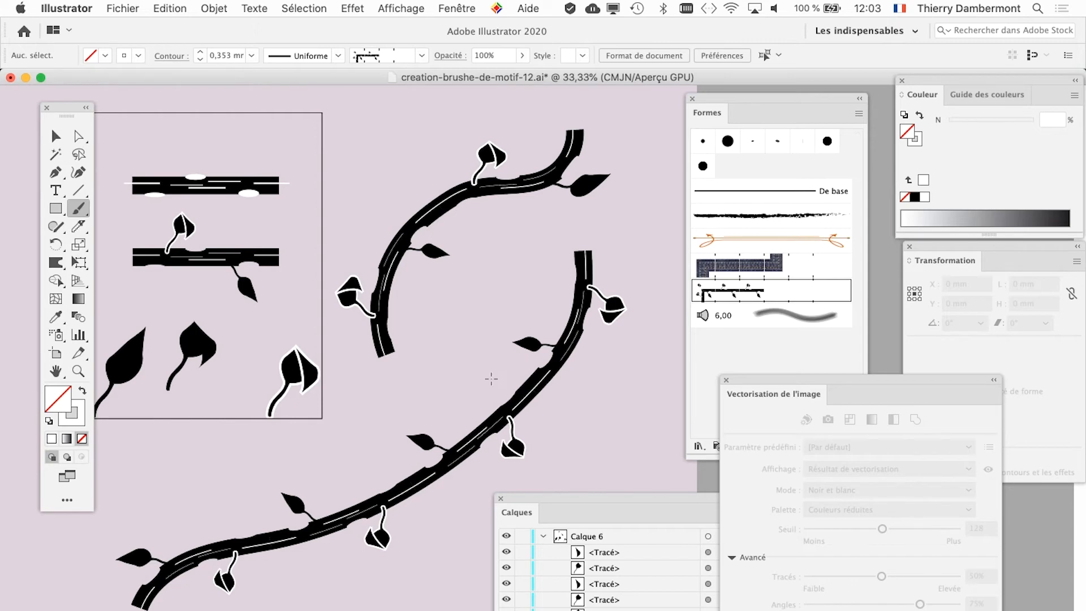
Step: Paint a wavy freehand stroke ending in a curl above the artboard with the leafy branch pattern brush
scroll(491, 380, "down", 2)
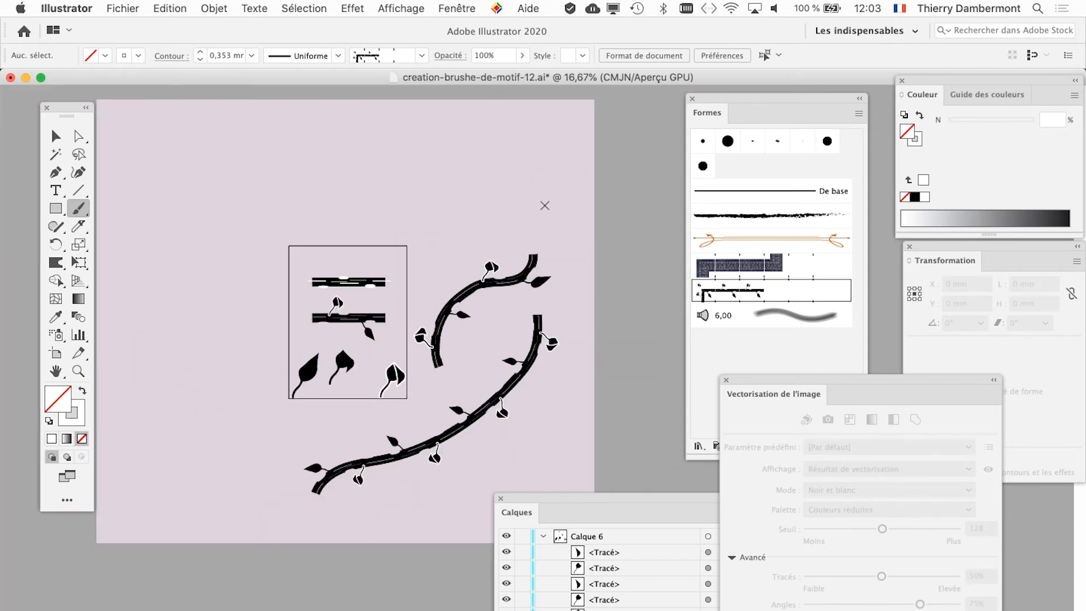
left_click_drag(355, 182, 351, 180)
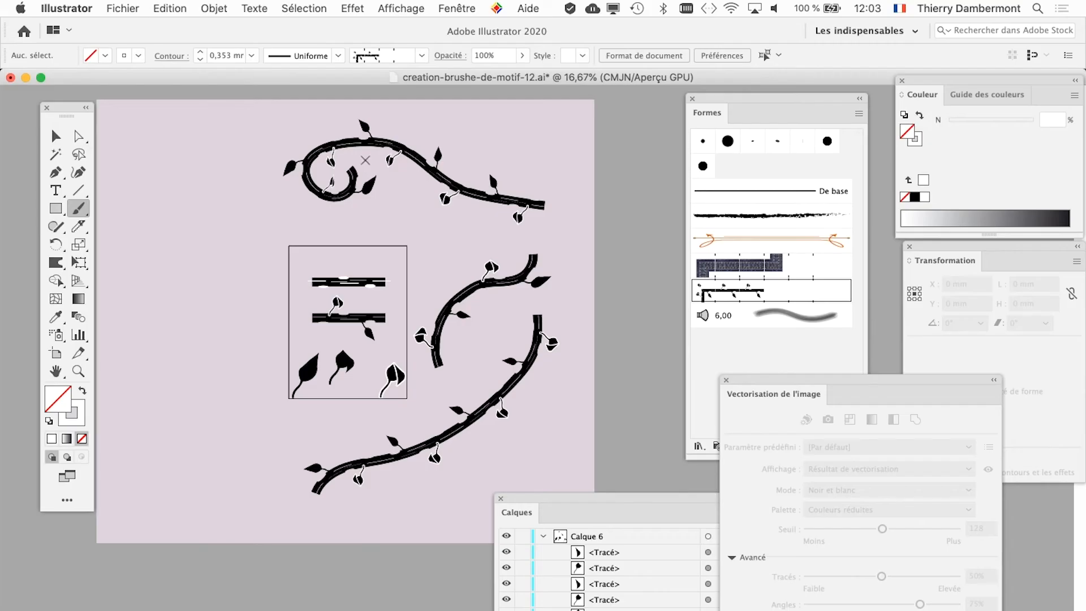
left_click_drag(302, 553, 940, 569)
scroll(470, 317, "right", 5)
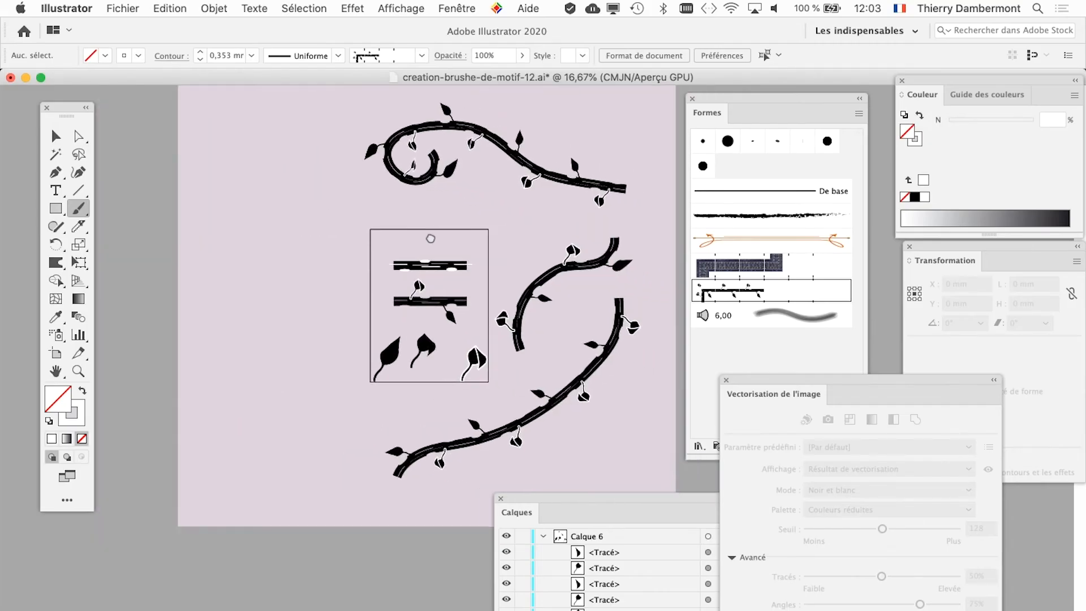
left_click(58, 211)
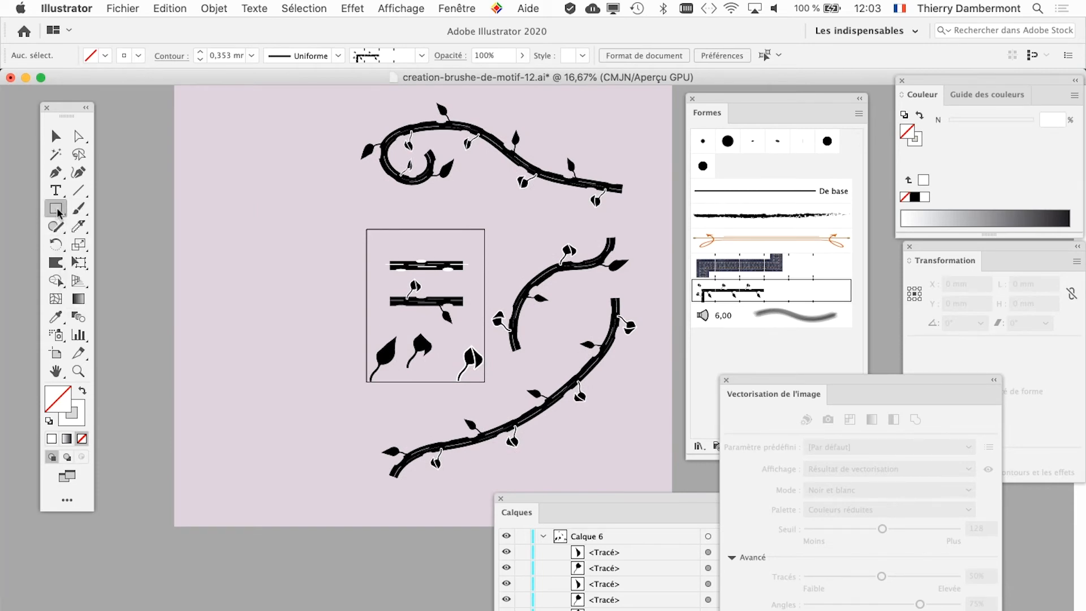
left_click(59, 229)
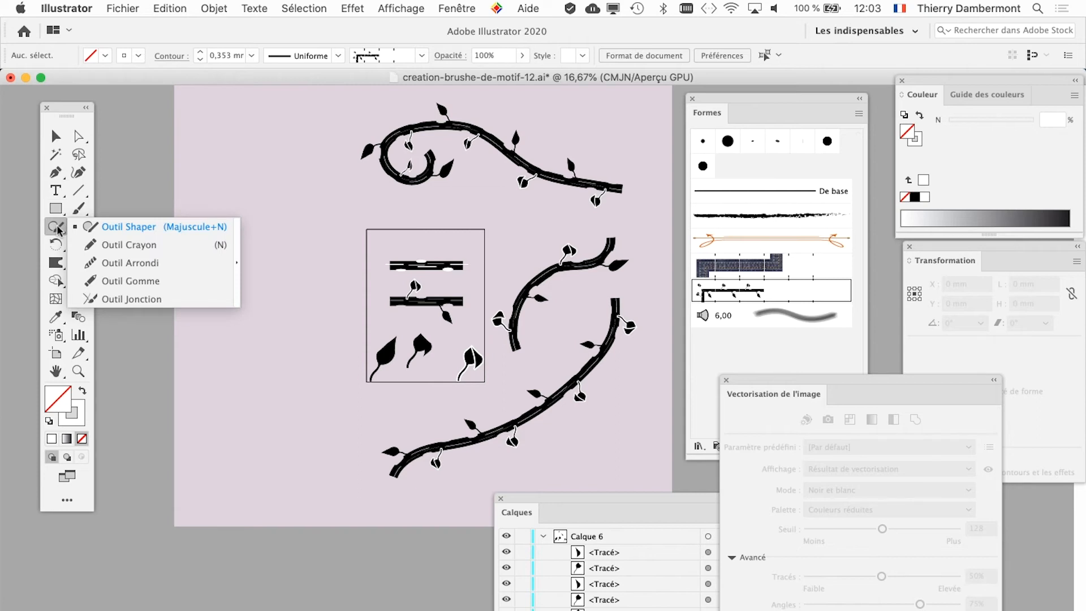
left_click(59, 229)
left_click(77, 212)
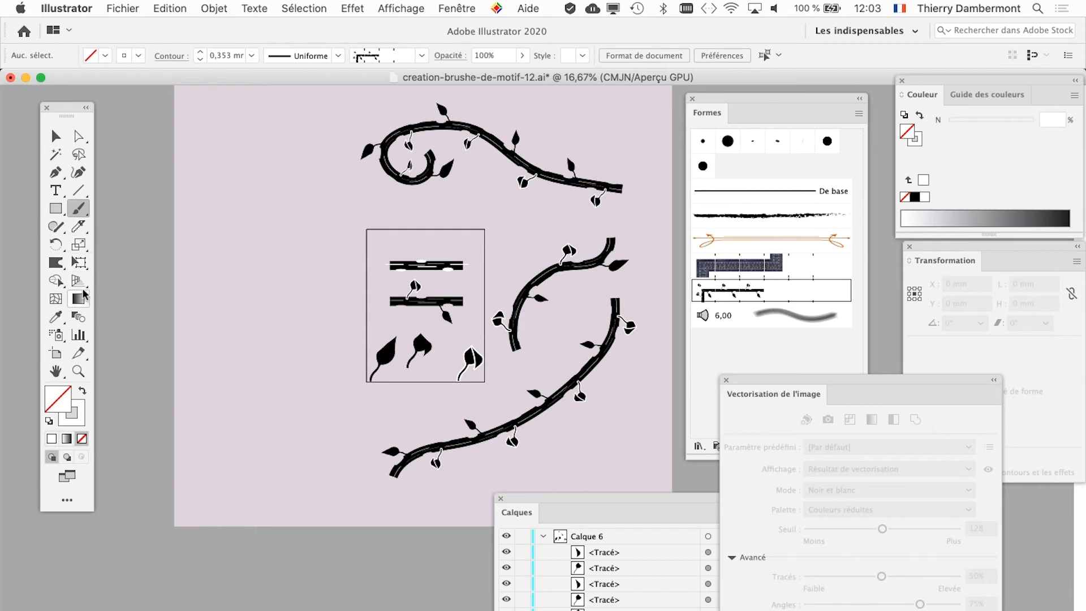
left_click(59, 209)
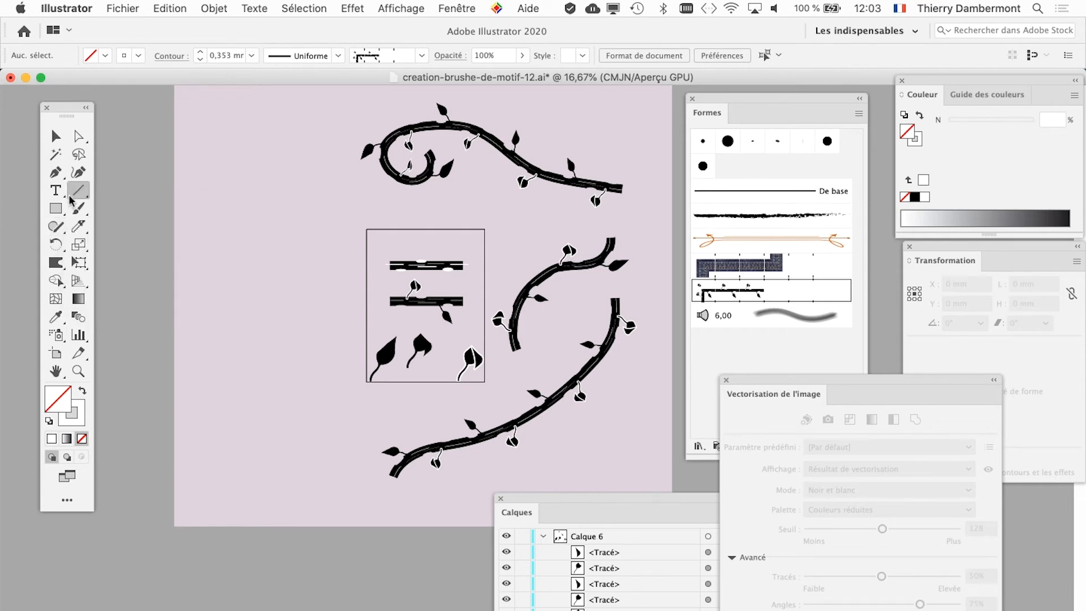
Step: Draw a spiral about 405 mm wide and 324 mm high left of the artboard and apply the leafy branch pattern brush to it
left_click(70, 196)
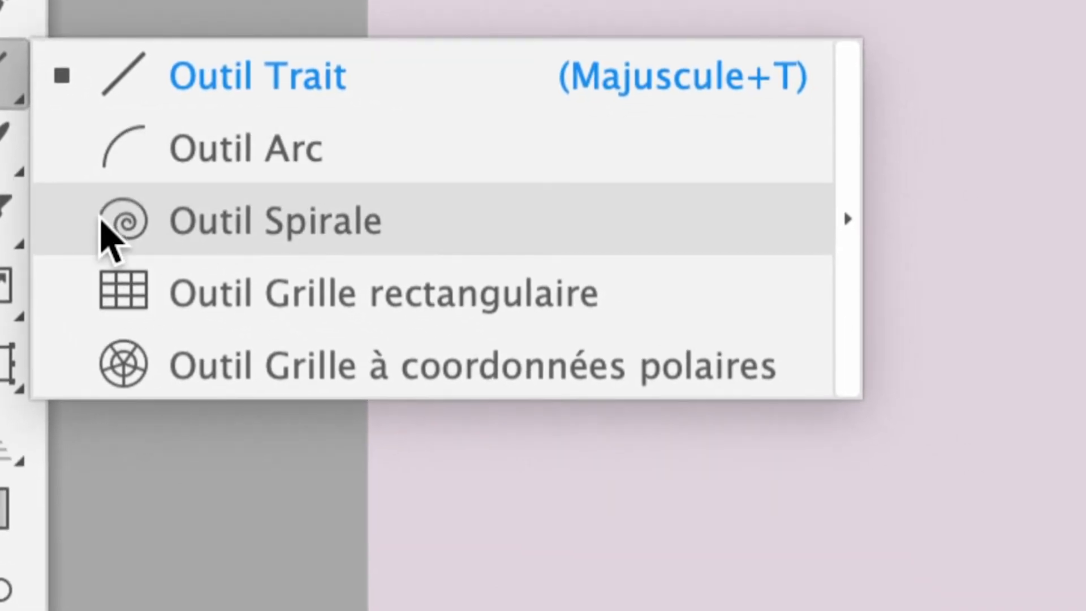
left_click(217, 314)
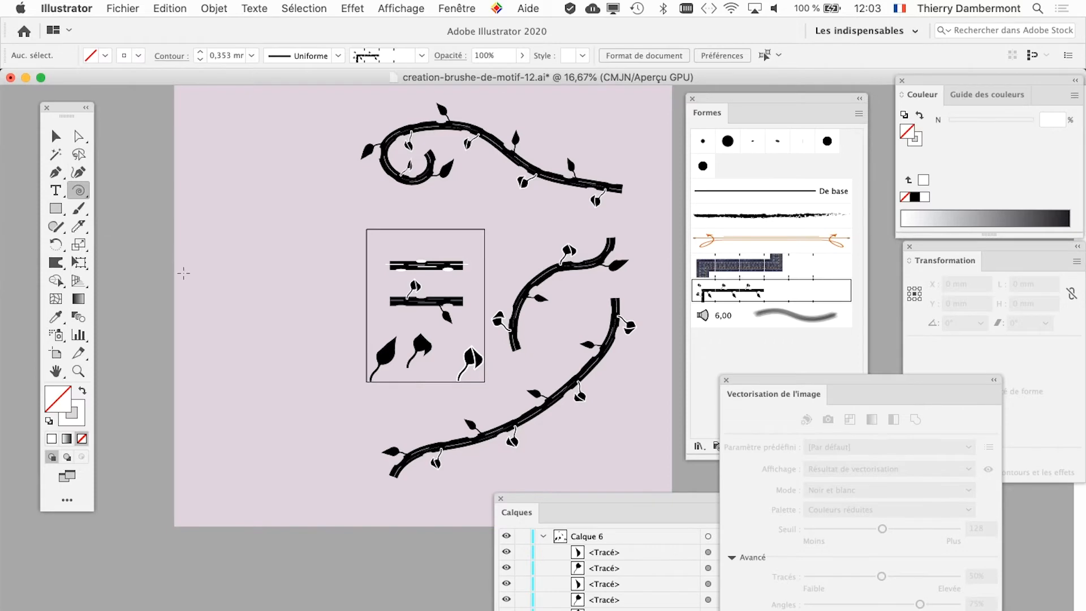
mouse_move(223, 277)
left_mouse_down()
mouse_move(269, 294)
mouse_move(288, 262)
mouse_move(339, 233)
left_mouse_up()
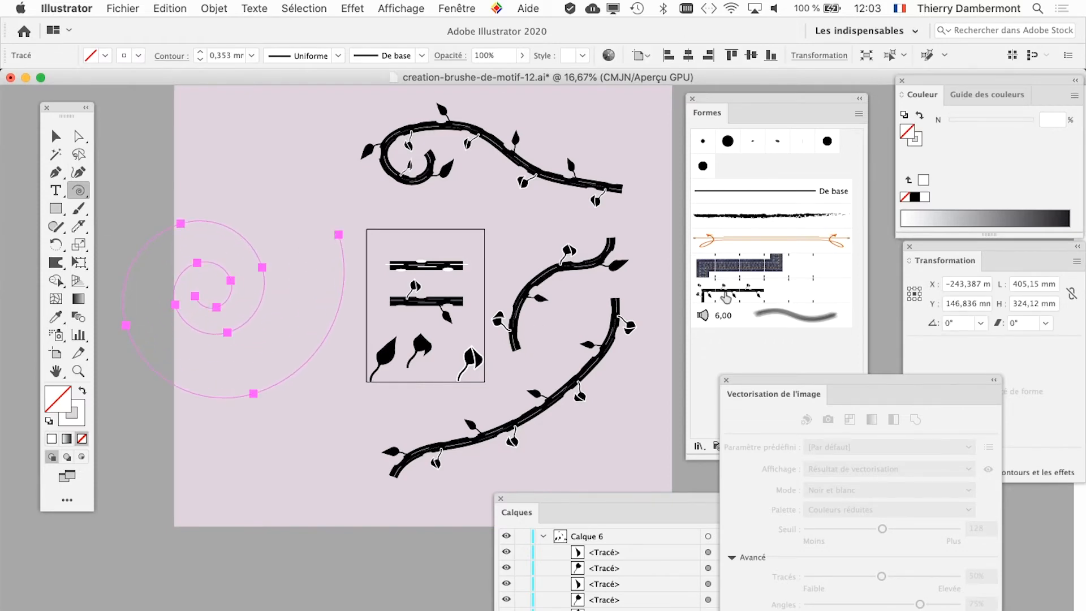
left_click(714, 295)
scroll(159, 331, "up", 2)
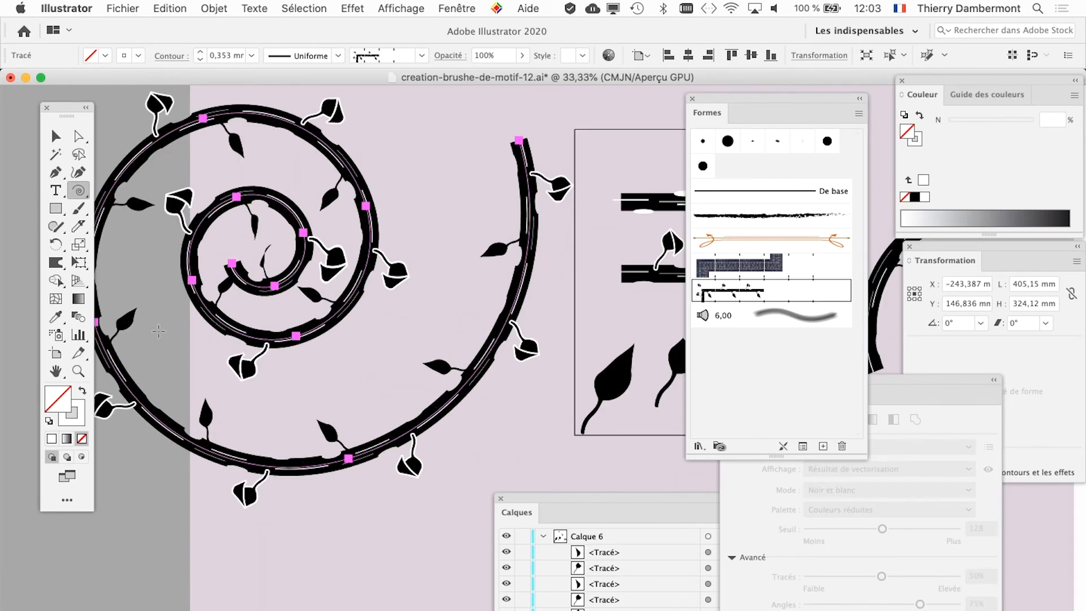
scroll(273, 400, "down", 2)
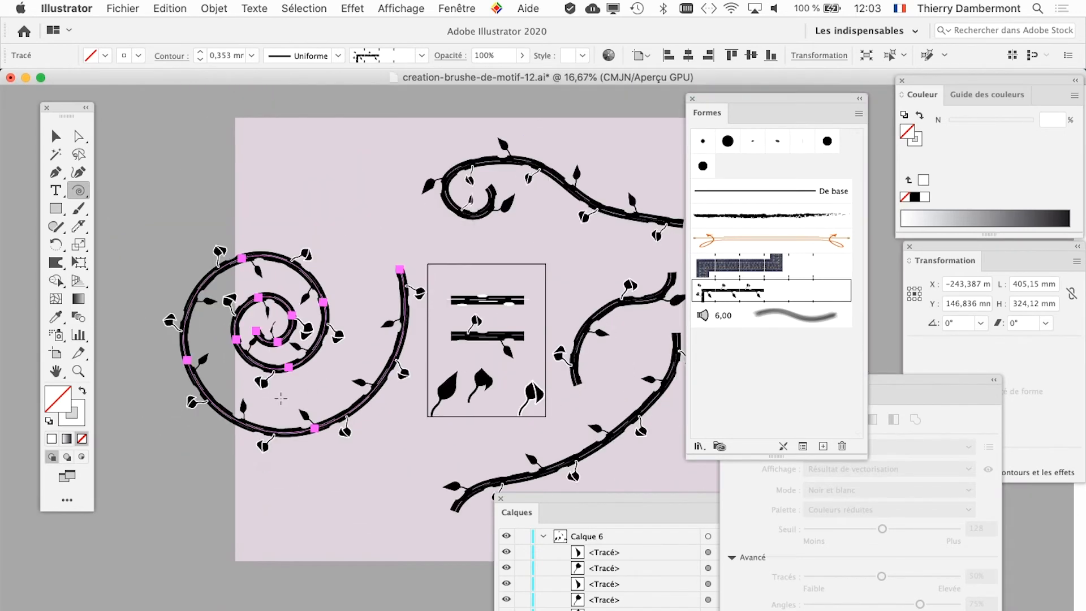
Step: Draw a second spiral about 295 mm wide and 232 mm high on the grey area beyond the pink background and apply the branch pattern brush
left_click(78, 192)
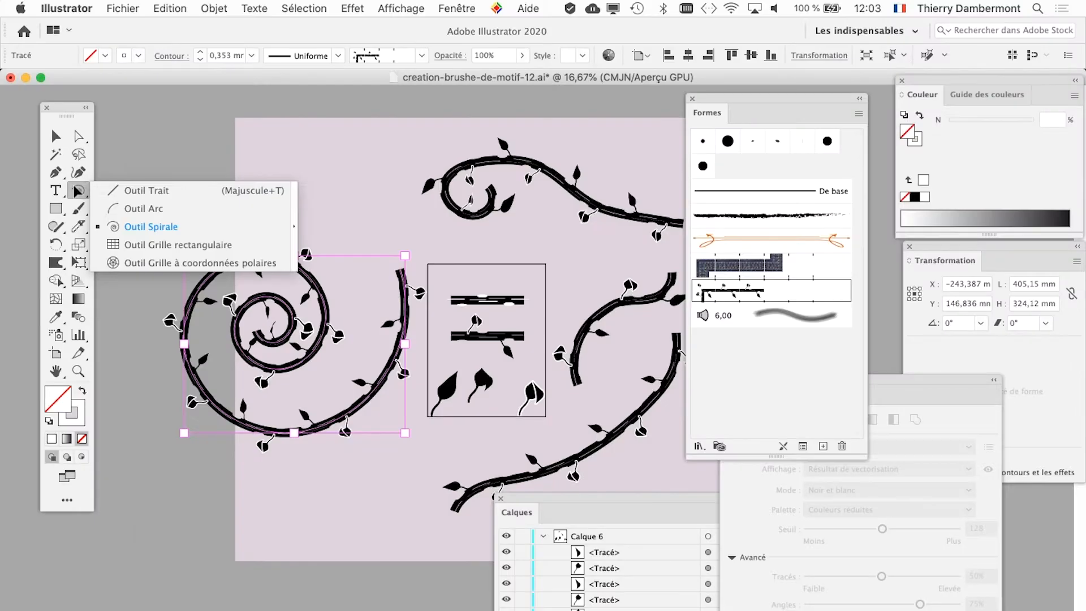
left_click(56, 135)
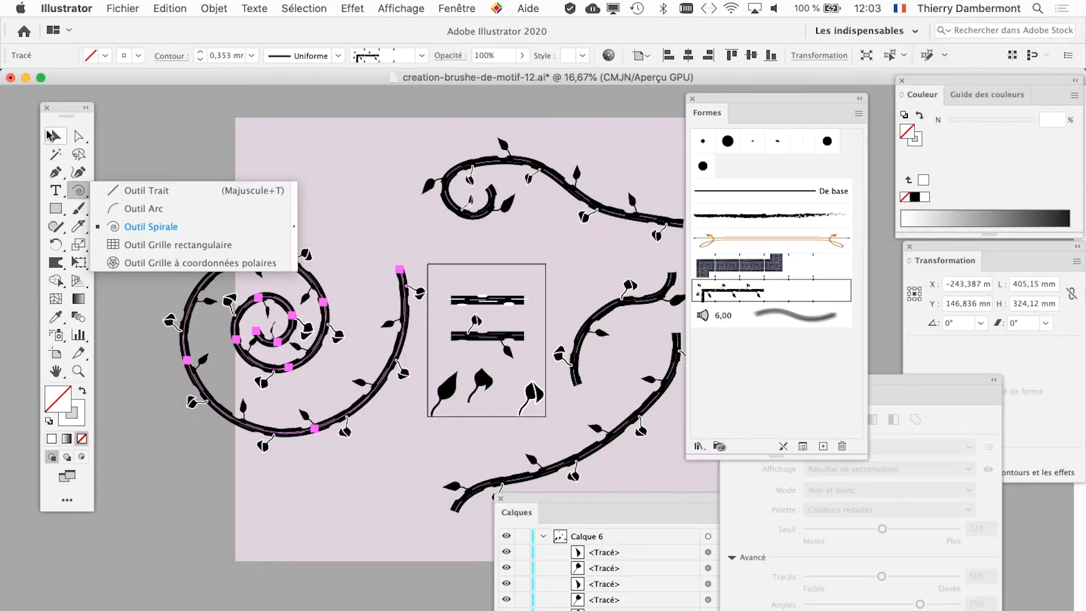
left_click_drag(627, 189, 85, 214)
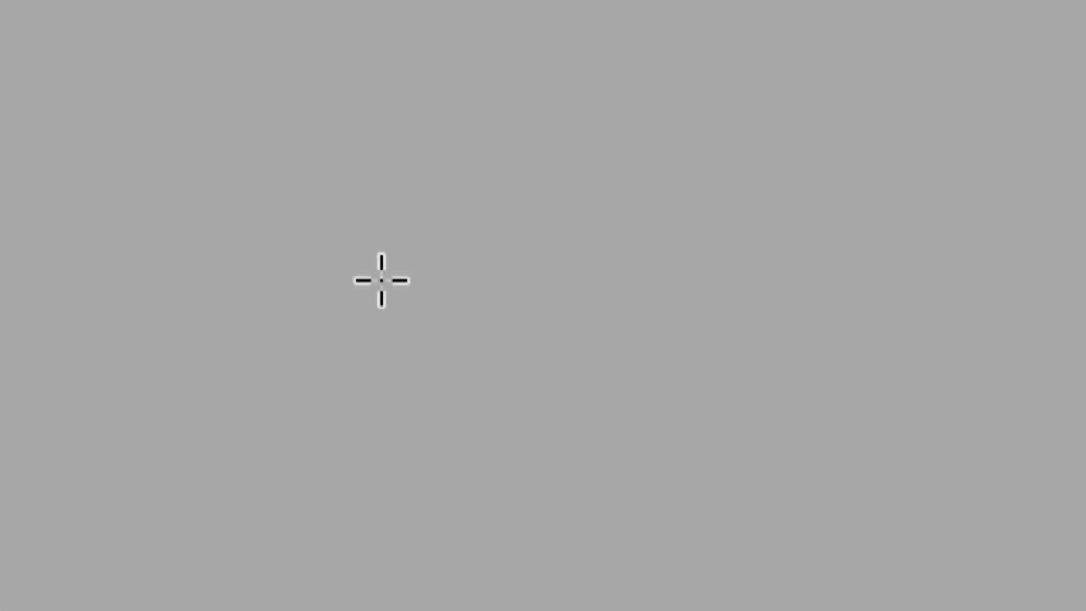
mouse_move(381, 281)
left_mouse_down()
mouse_move(405, 295)
mouse_move(402, 275)
mouse_move(422, 260)
mouse_move(383, 277)
mouse_move(381, 266)
mouse_move(419, 257)
mouse_move(400, 277)
mouse_move(380, 269)
mouse_move(381, 287)
left_mouse_up()
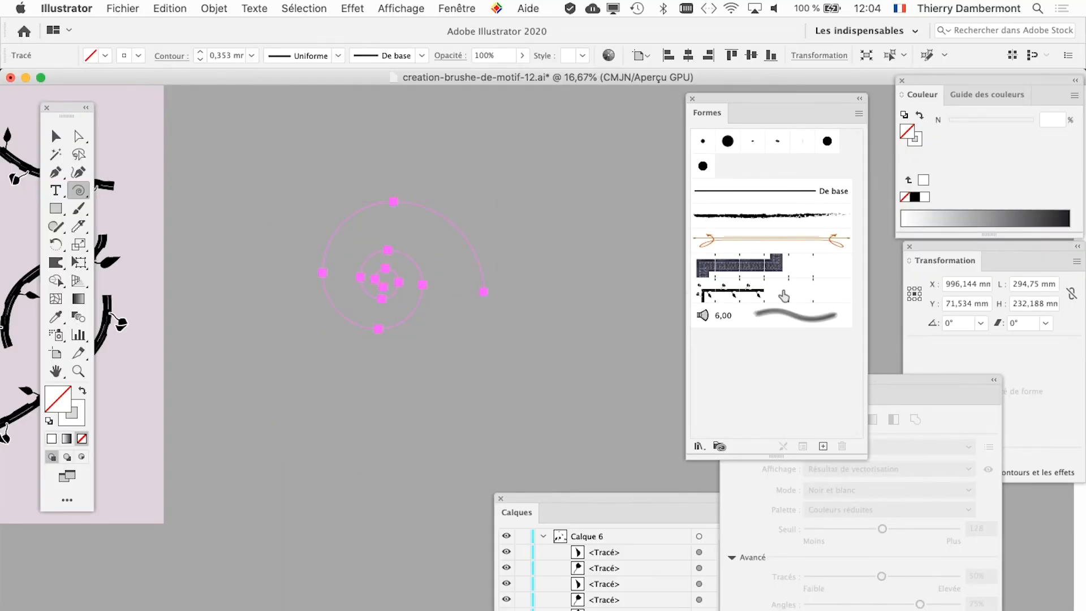
left_click(752, 294)
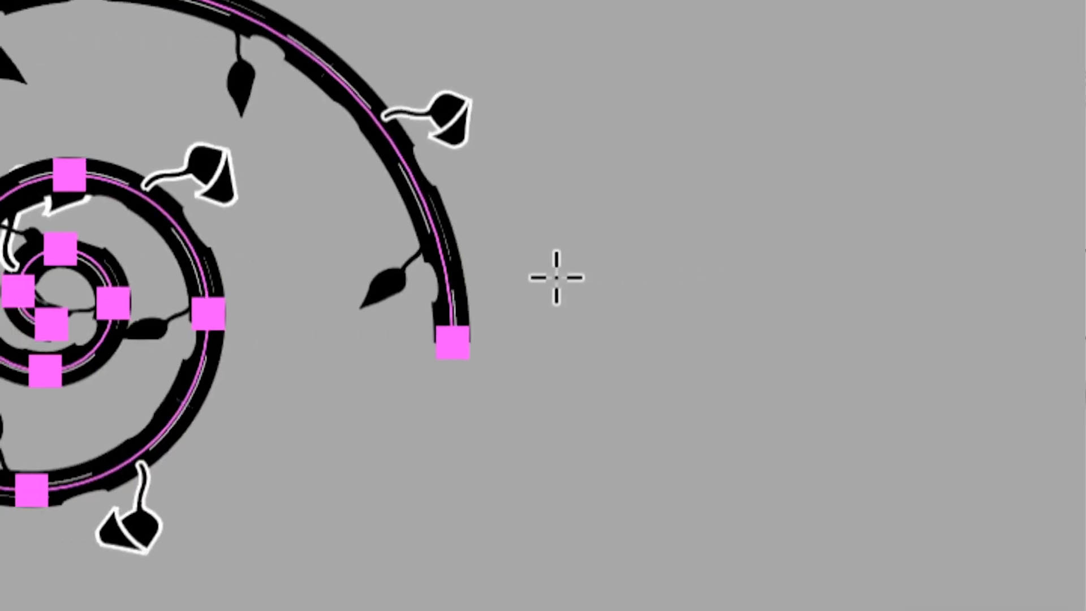
key("v")
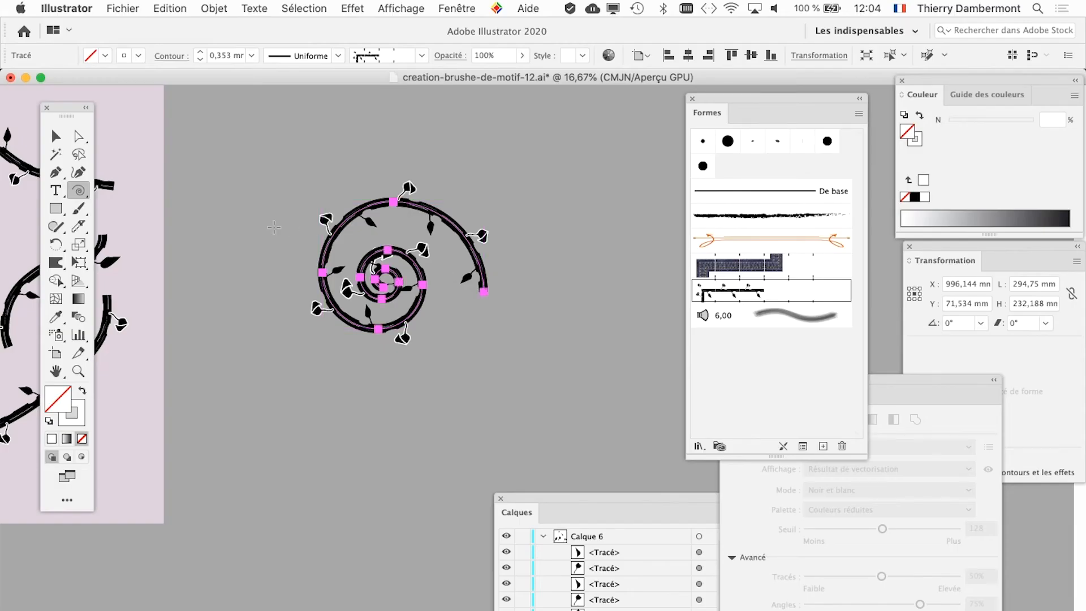
Step: Check the spiral's segment and style options without creating another spiral
left_click_drag(69, 109, 69, 109)
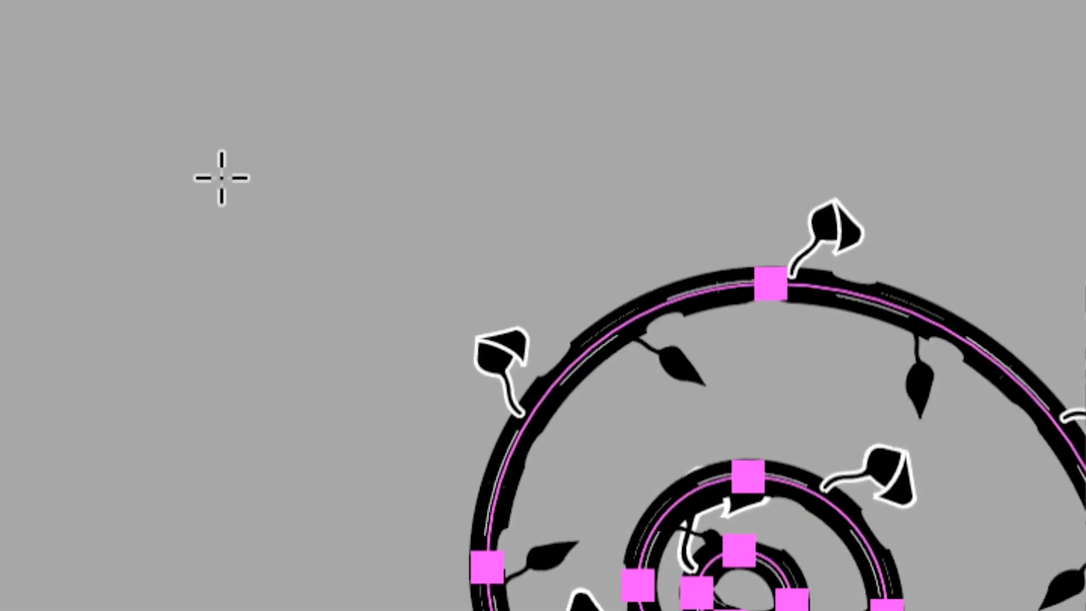
left_click(222, 177)
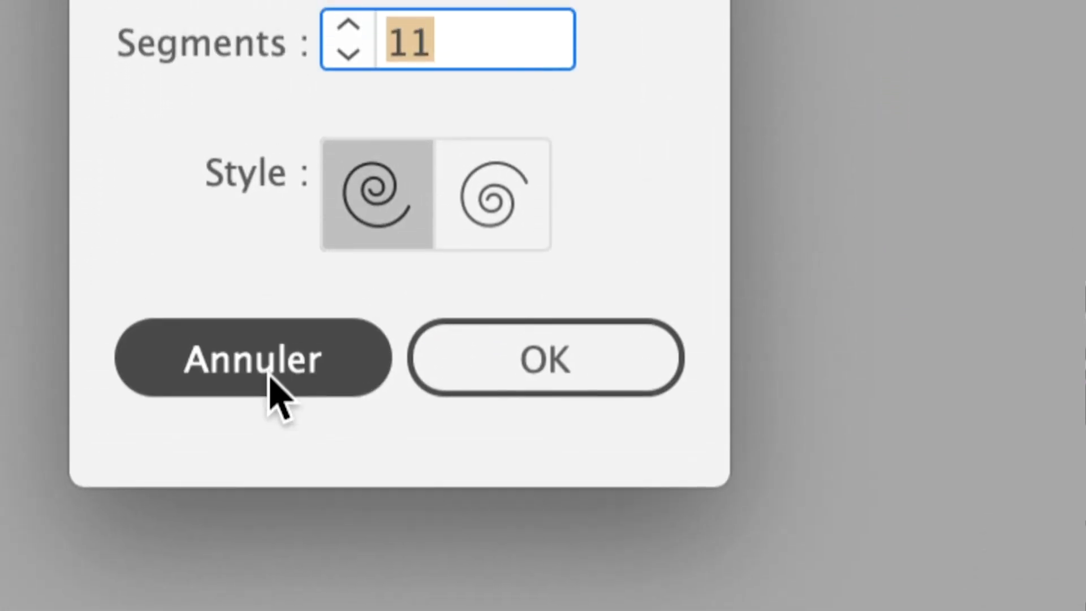
left_click(195, 577)
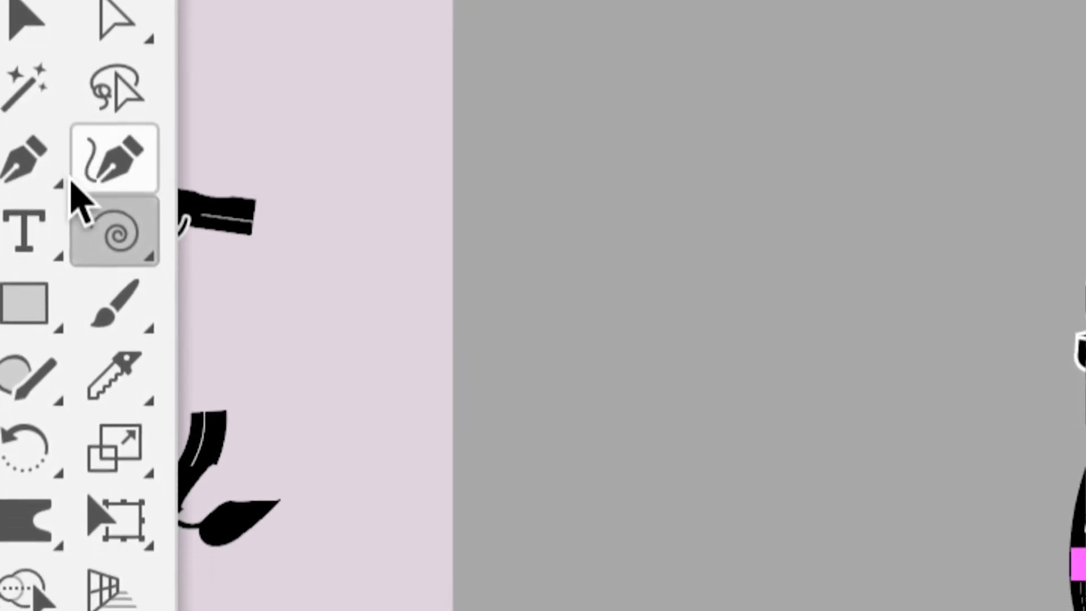
Step: Extend the spiral from its outer end with successive Paintbrush strokes, forming a wavy branch that loops back beneath the spiral
left_click(130, 354)
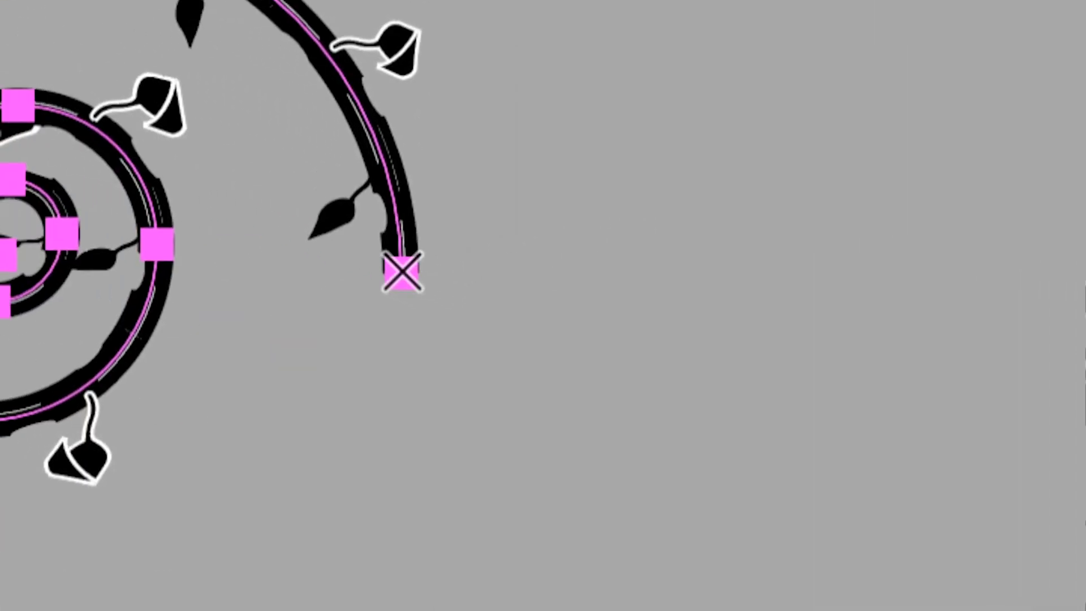
mouse_move(401, 273)
left_mouse_down()
mouse_move(417, 409)
mouse_move(563, 505)
mouse_move(583, 492)
left_mouse_up()
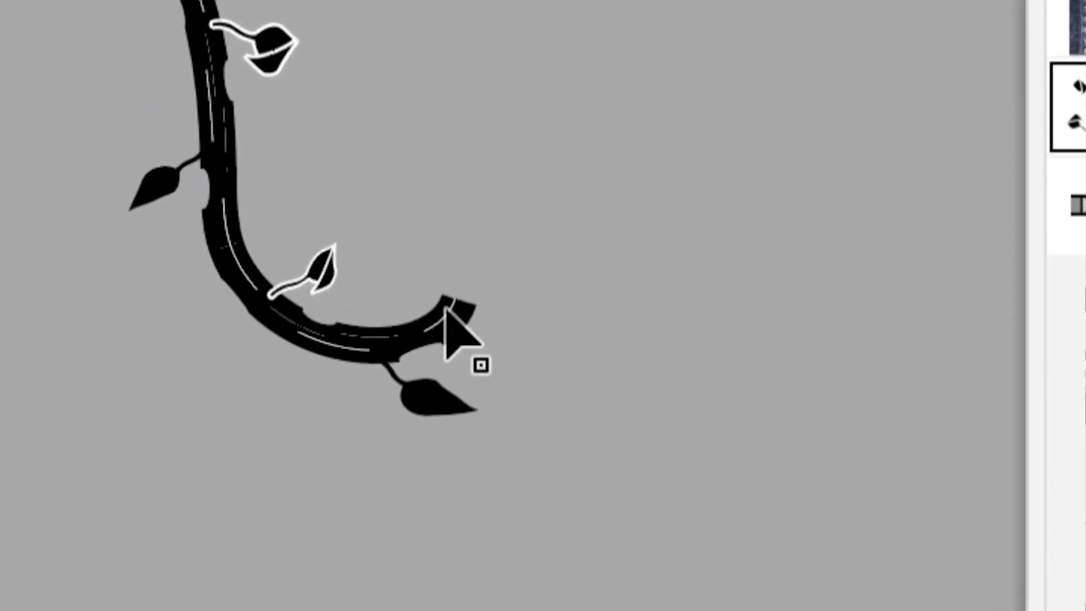
left_click(453, 288, "super")
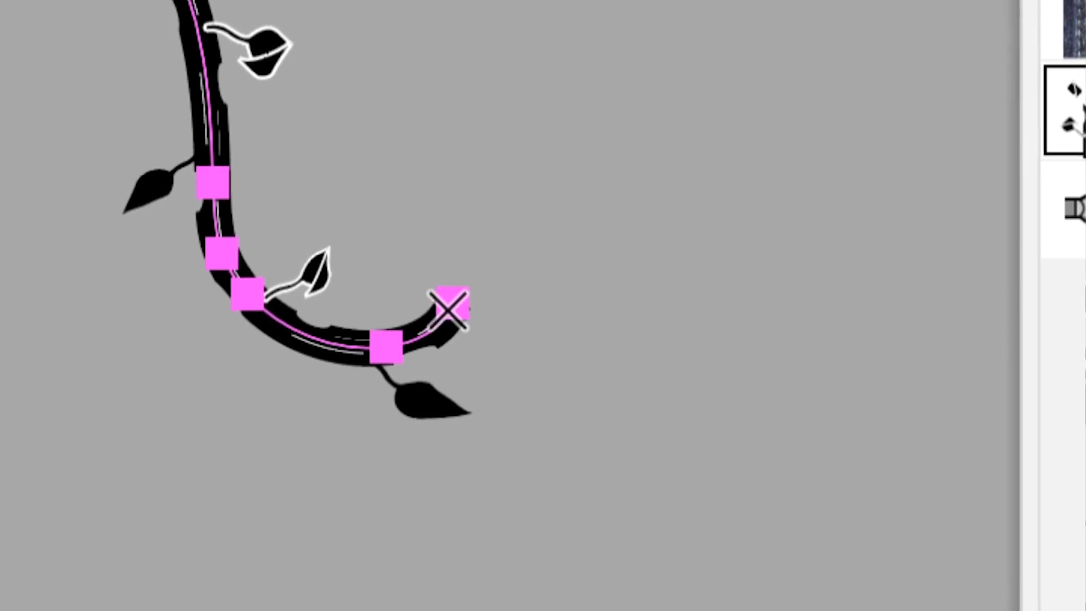
left_click_drag(450, 310, 674, 169)
left_click_drag(496, 280, 532, 307)
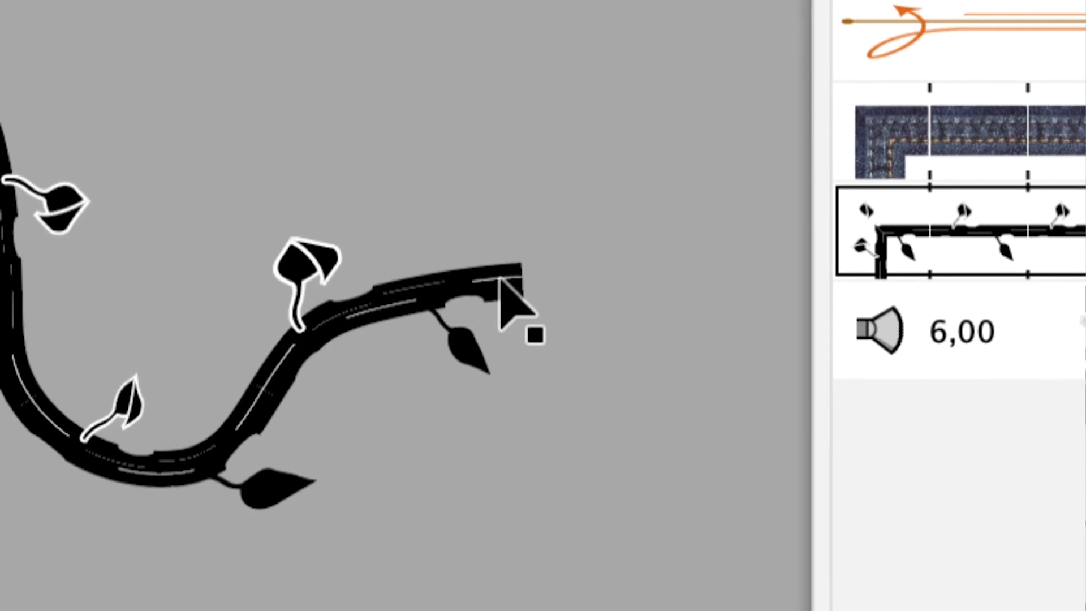
left_click(493, 221)
double_click(500, 280)
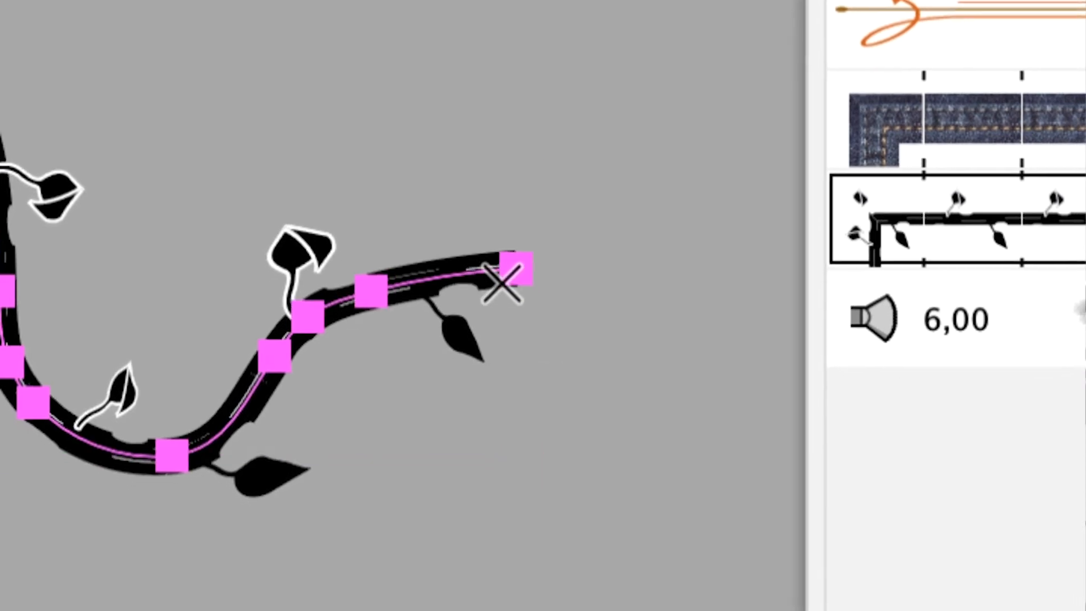
mouse_move(514, 282)
left_mouse_down()
mouse_move(534, 536)
mouse_move(102, 610)
mouse_move(0, 607)
mouse_move(0, 545)
left_mouse_up()
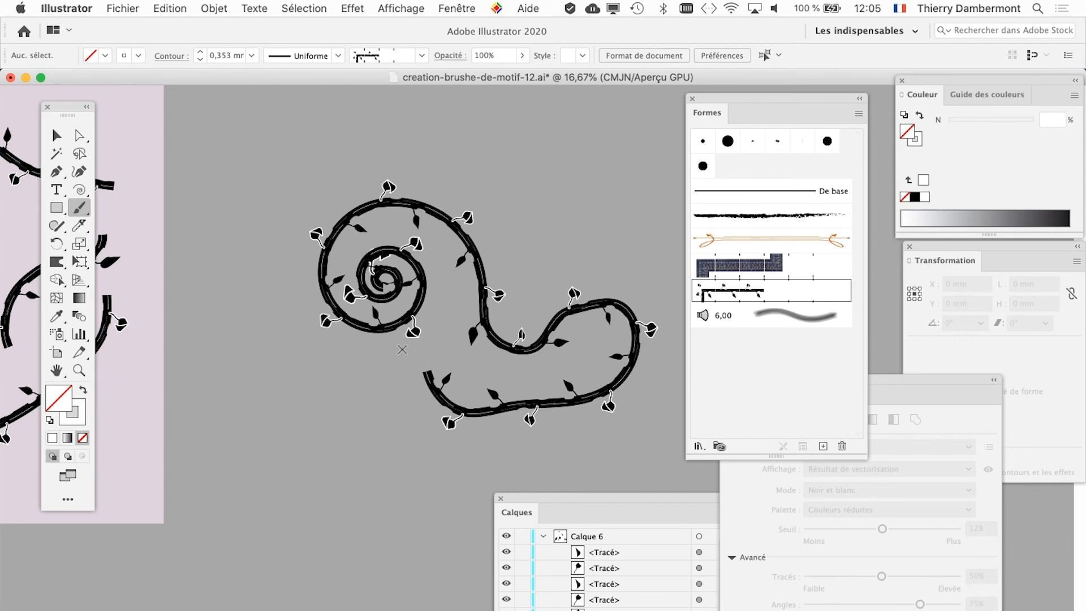
Step: Add the point text "Nevada" on the empty grey area above the extended spiral
scroll(427, 113, "up", 5)
scroll(427, 113, "right", 3)
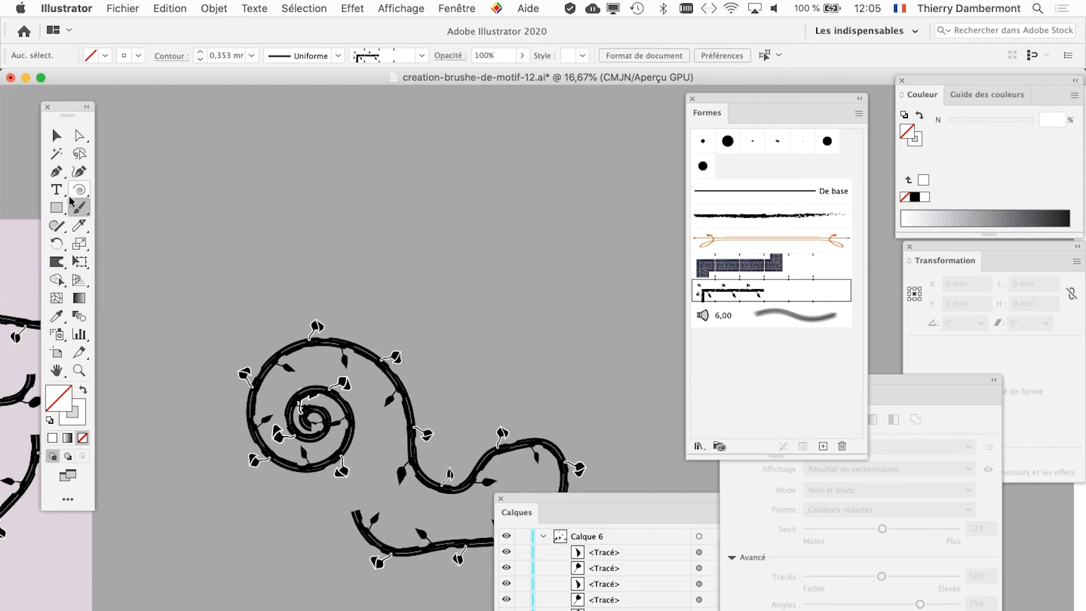
key("t")
left_click(316, 208)
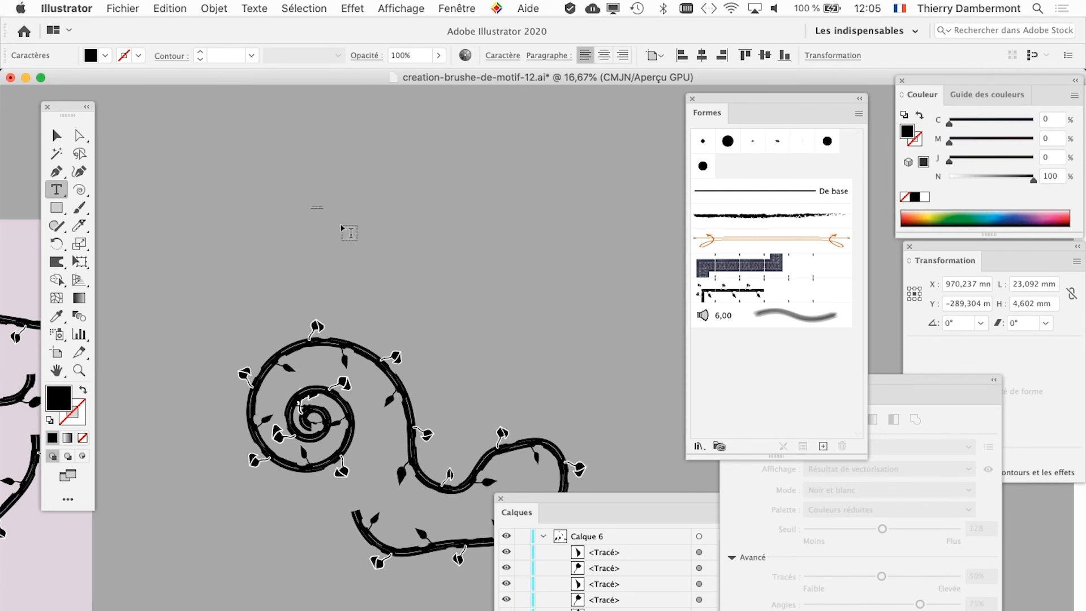
type("Thierry")
Step: Enlarge the Nevada text proportionally with Free Transform to about 658 mm wide and 226 mm high
left_click(80, 262)
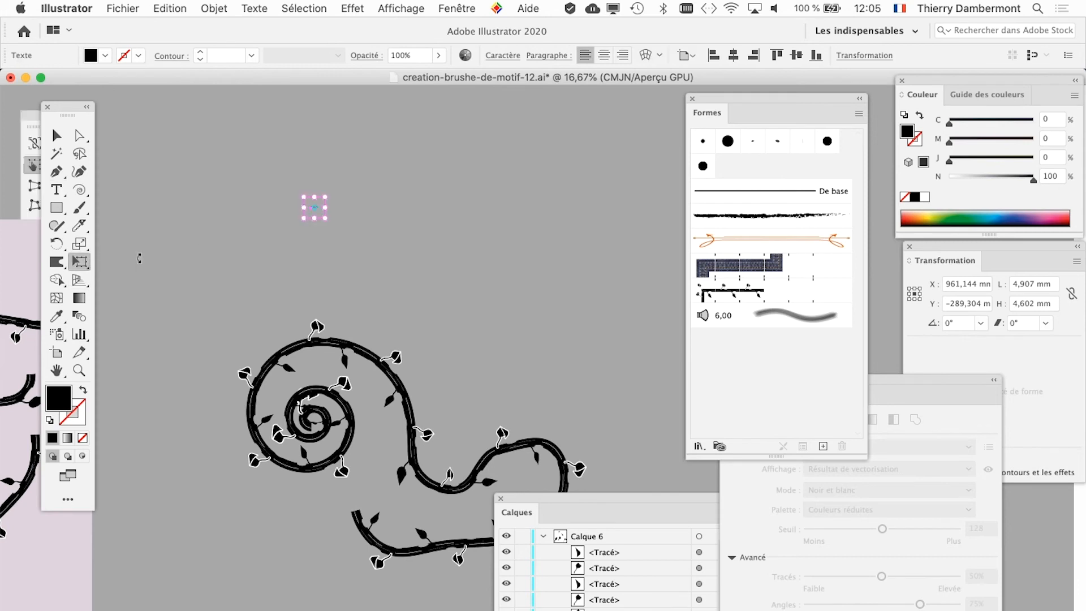
left_click_drag(324, 214, 532, 142)
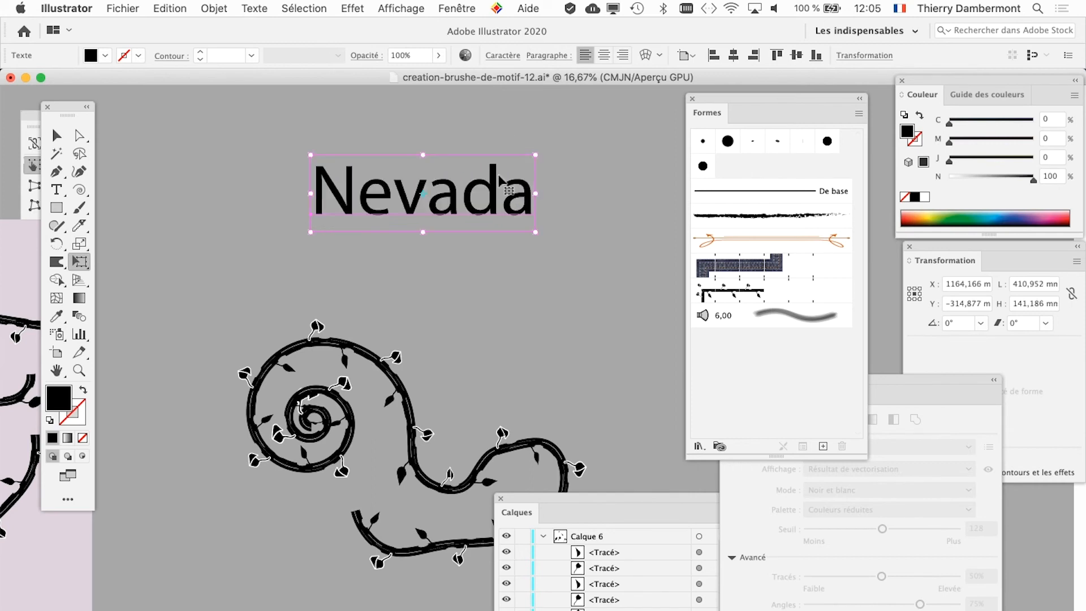
left_click_drag(310, 232, 252, 252)
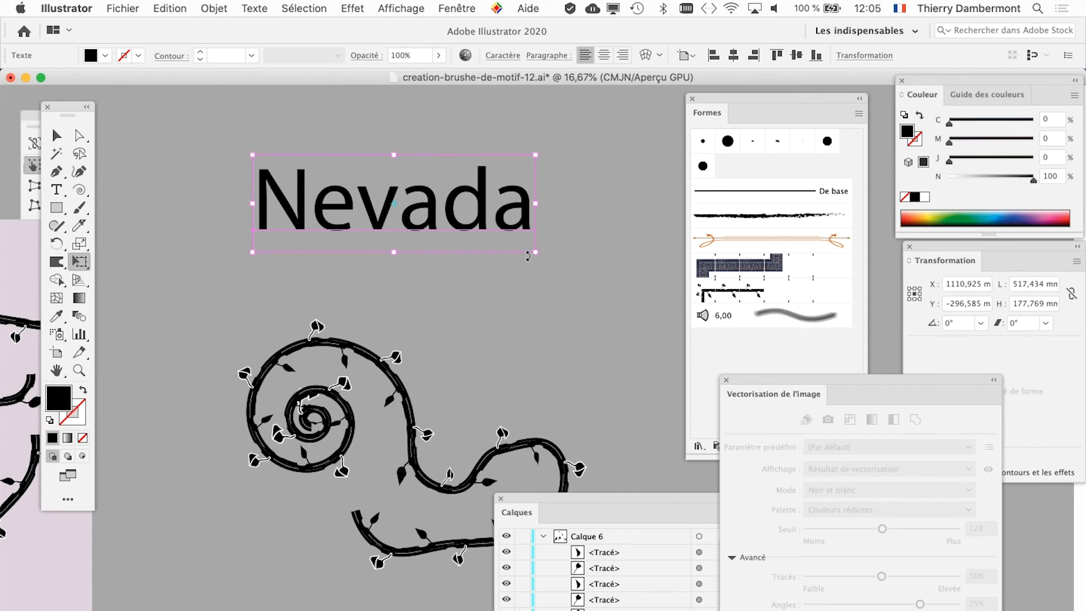
left_click_drag(534, 252, 612, 279)
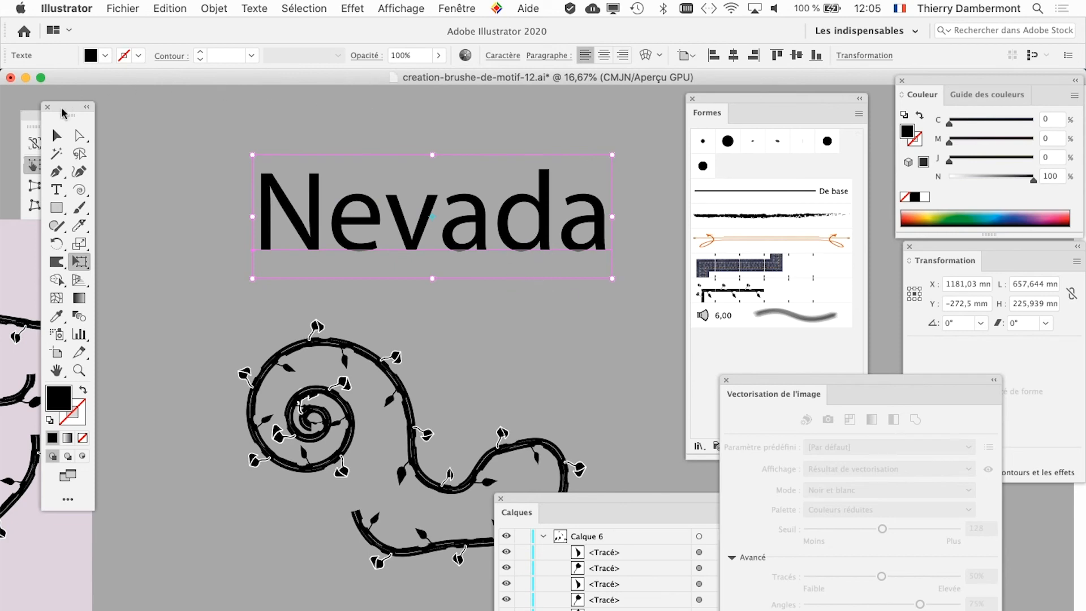
Step: Display the character formatting settings just below the Nevada text
left_click_drag(63, 113, 79, 112)
left_click(256, 8)
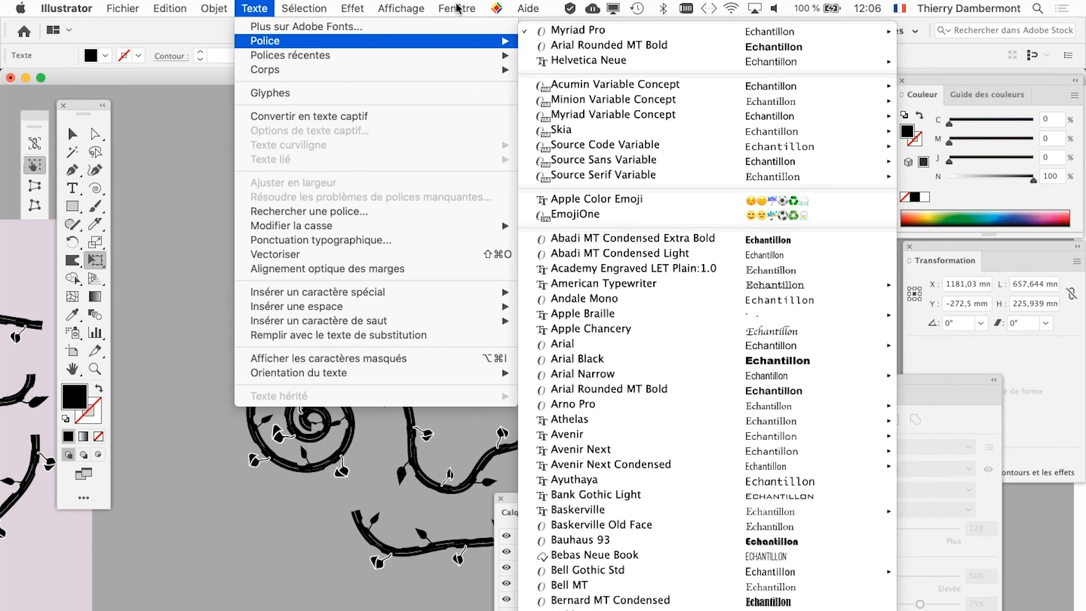
left_click(457, 8)
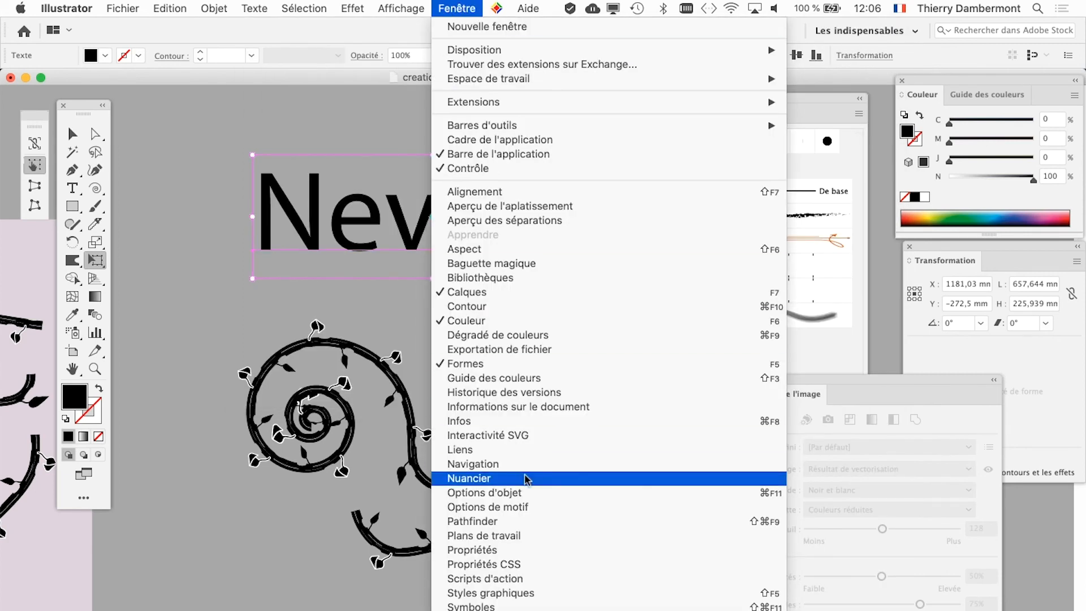
mouse_move(565, 610)
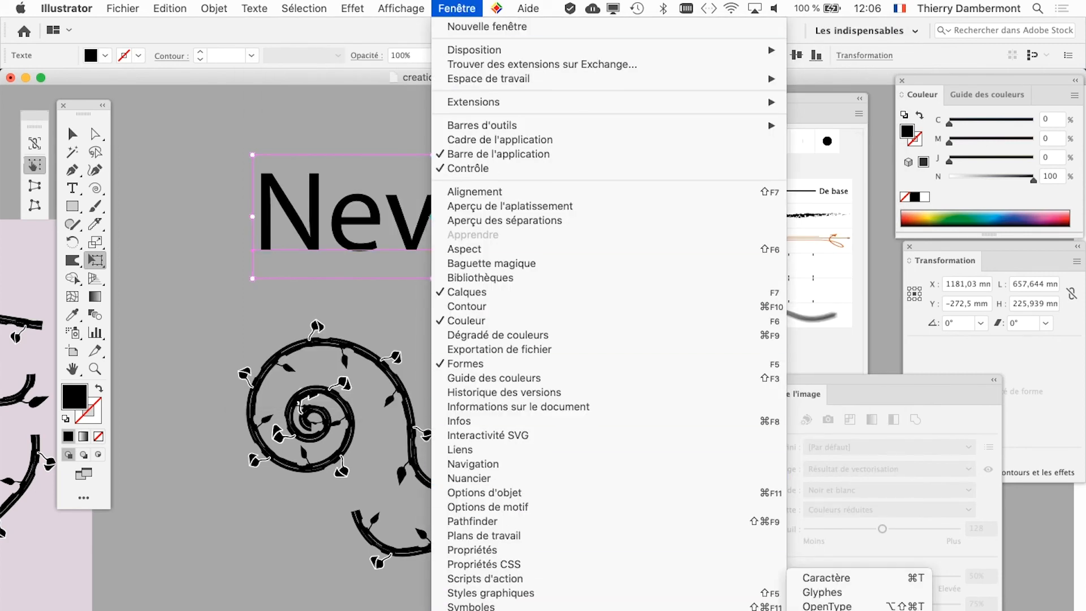
left_click(875, 588)
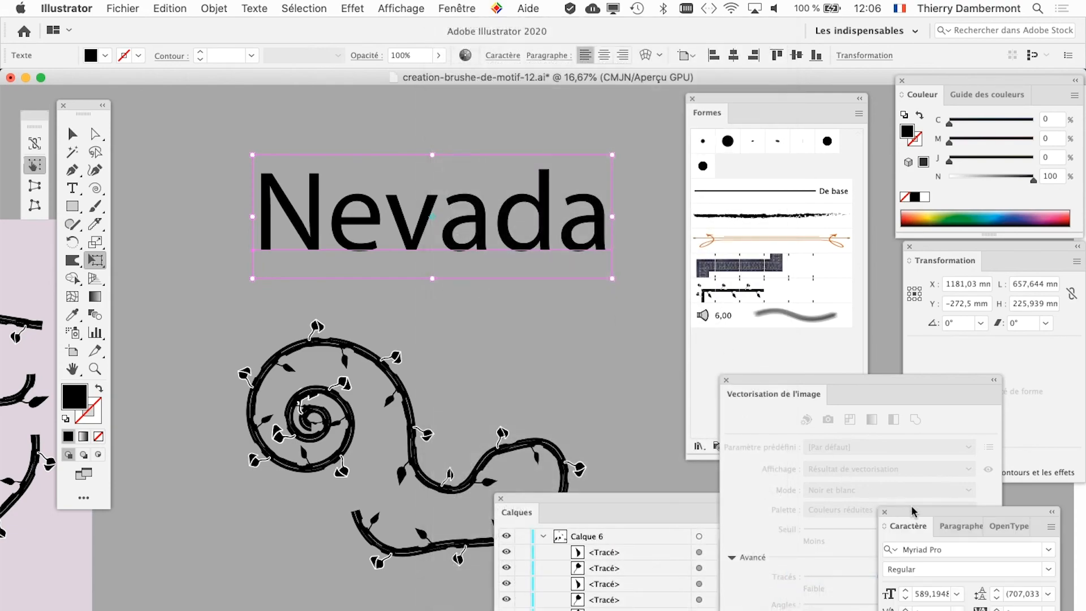
left_click_drag(911, 511, 365, 279)
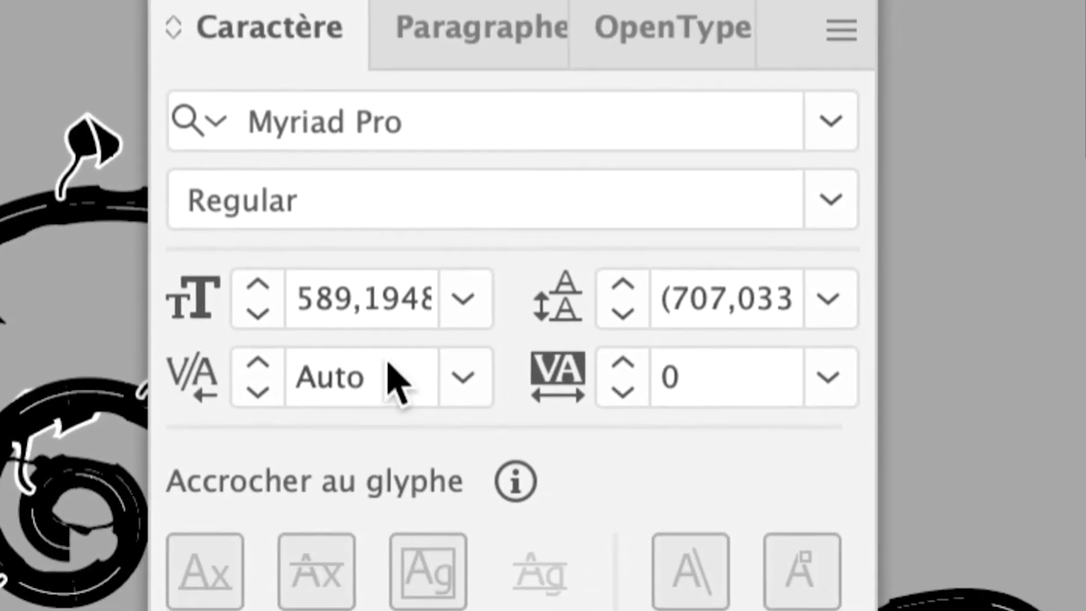
Step: Set the Nevada text's kerning to Optique, trying Métrique – Romaine seulement for comparison
left_click(408, 381)
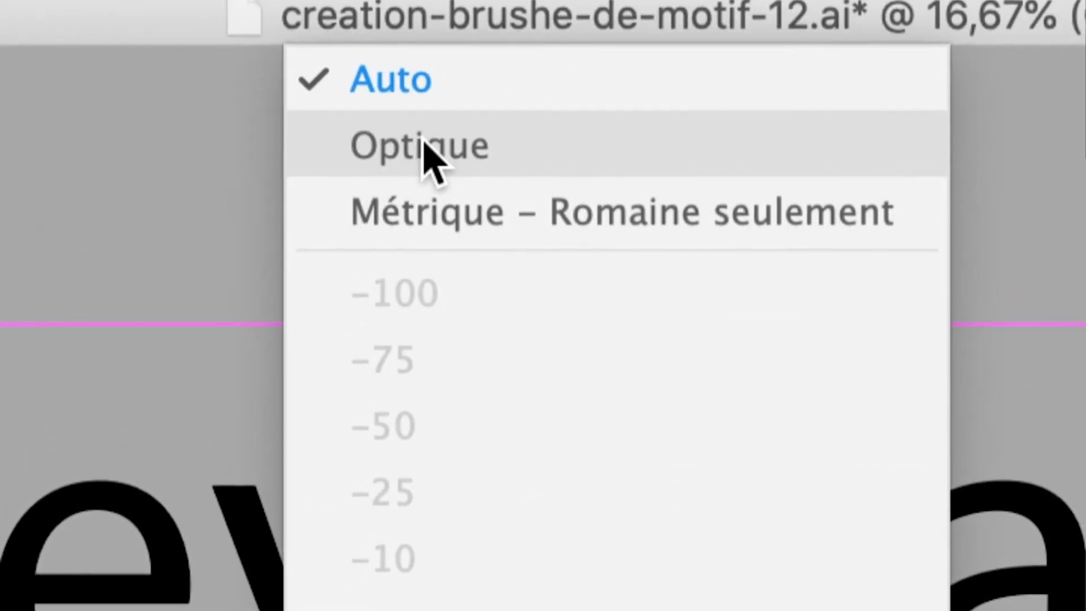
left_click(430, 149)
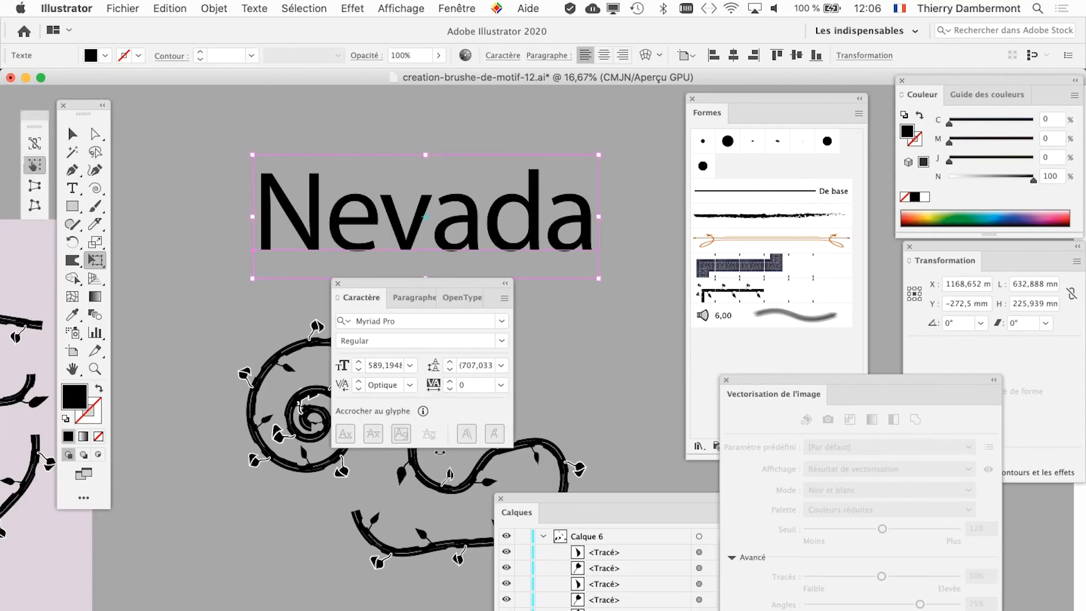
left_click(410, 385)
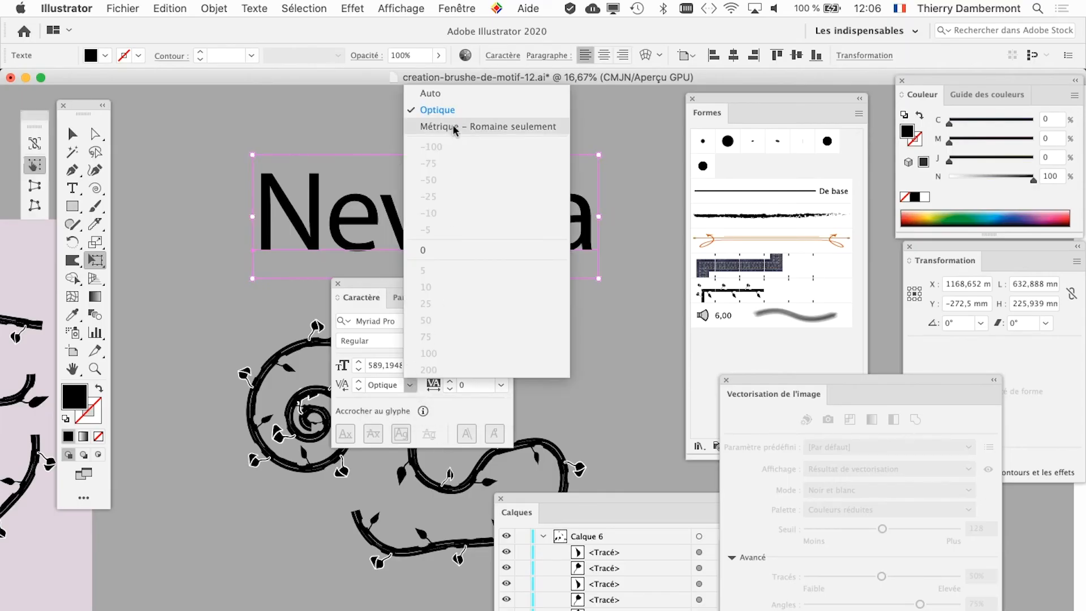
left_click(452, 126)
left_click(409, 386)
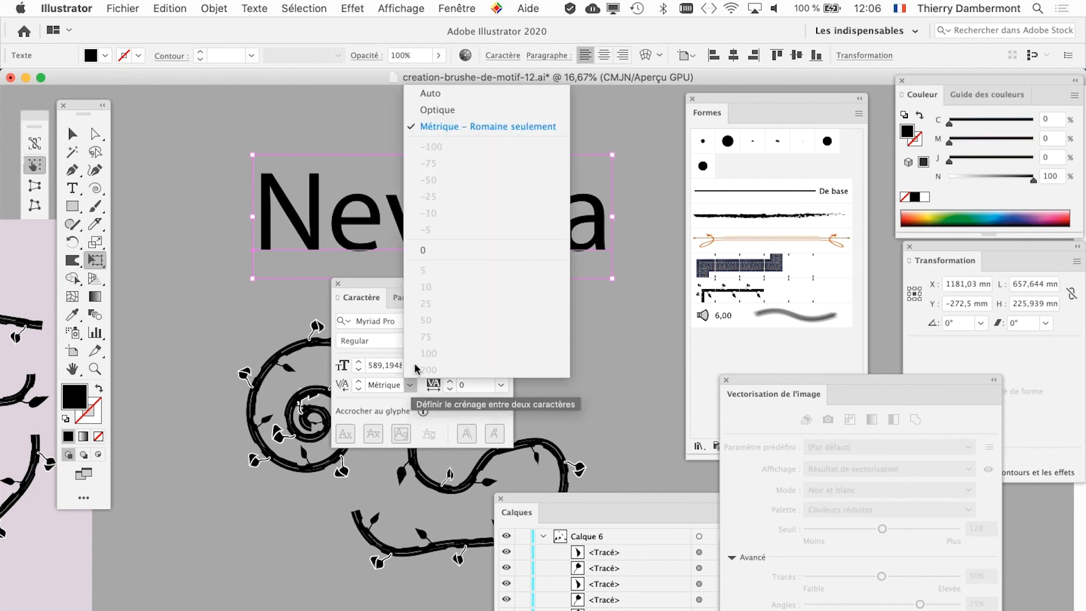
left_click(465, 112)
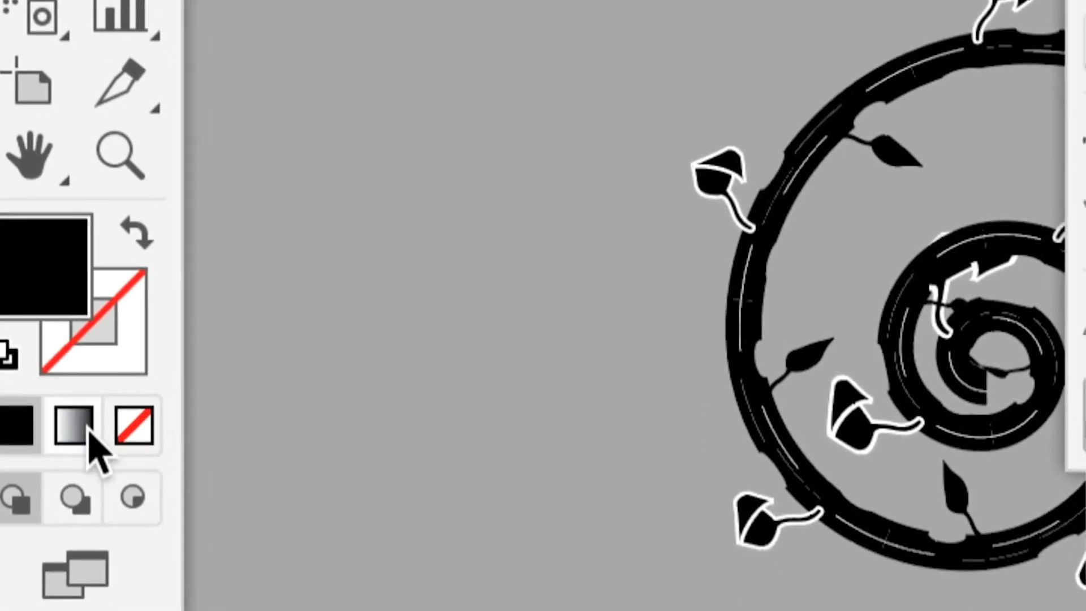
Step: Remove the Nevada text's fill and display its appearance attributes near the text
left_click(134, 426)
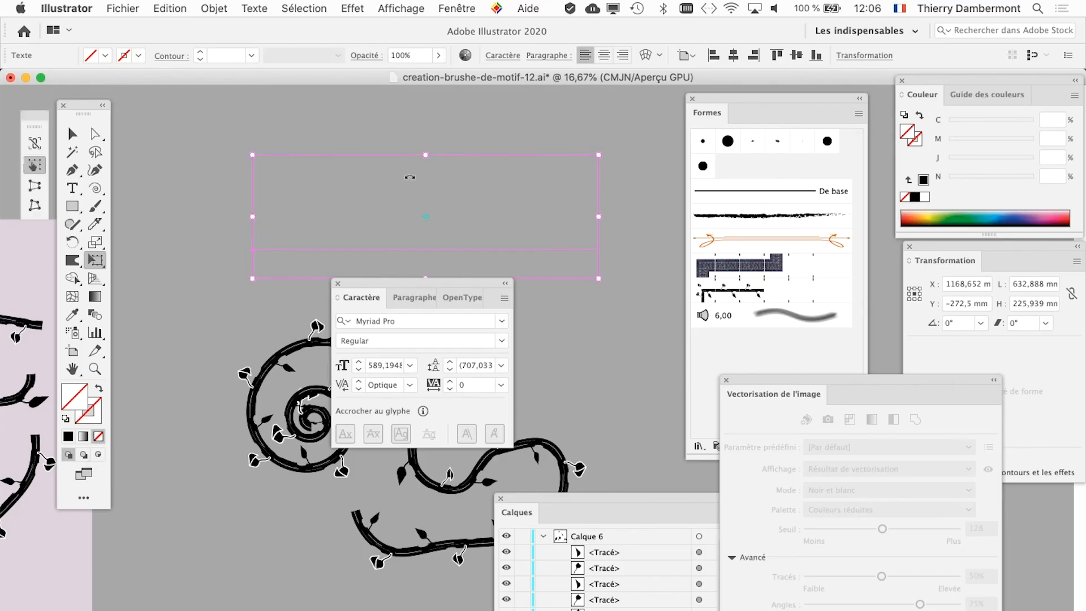
left_click(457, 8)
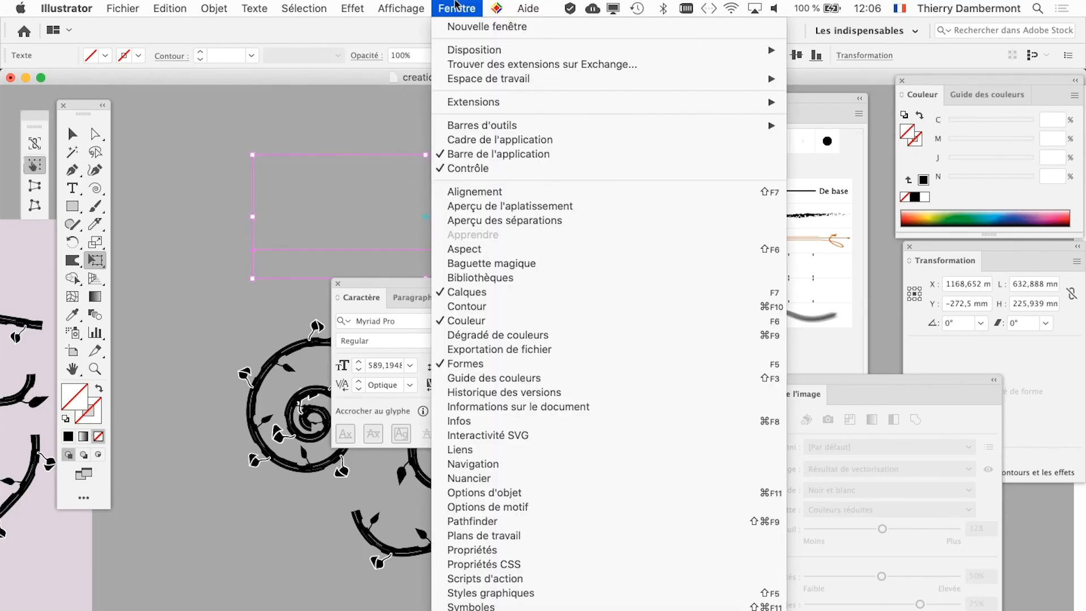
left_click(480, 257)
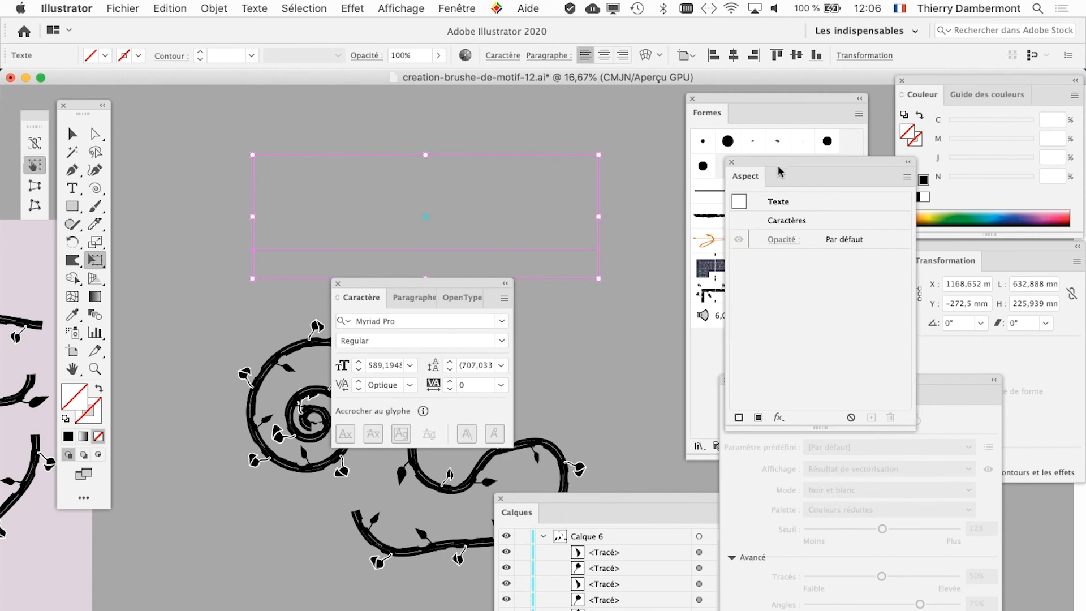
left_click_drag(768, 160, 541, 153)
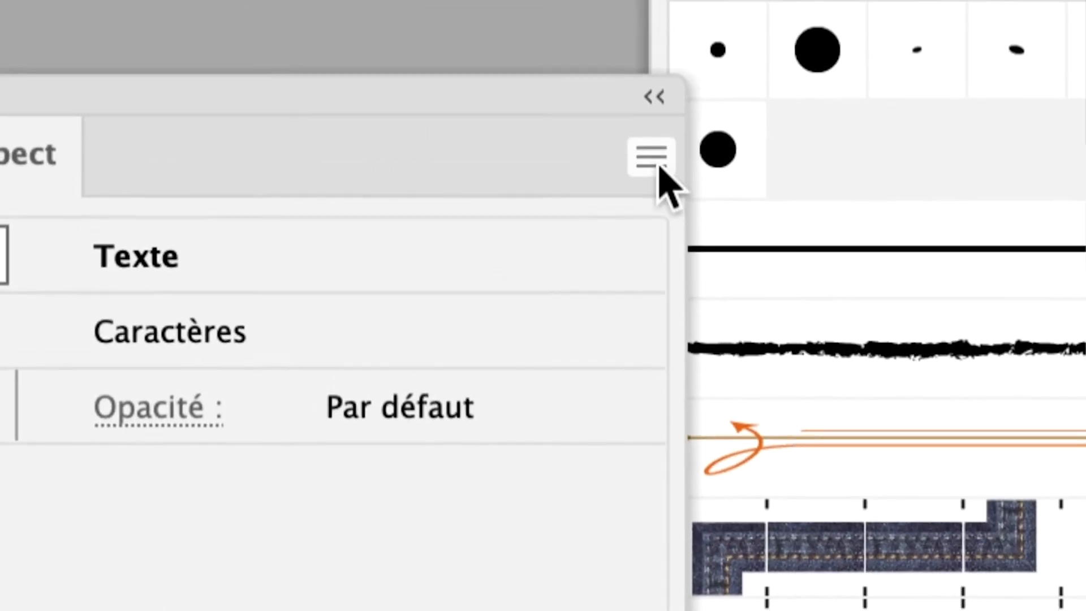
Step: Add a new stroke to the Nevada text's appearance and apply the leafy branch pattern brush to it
left_click(656, 161)
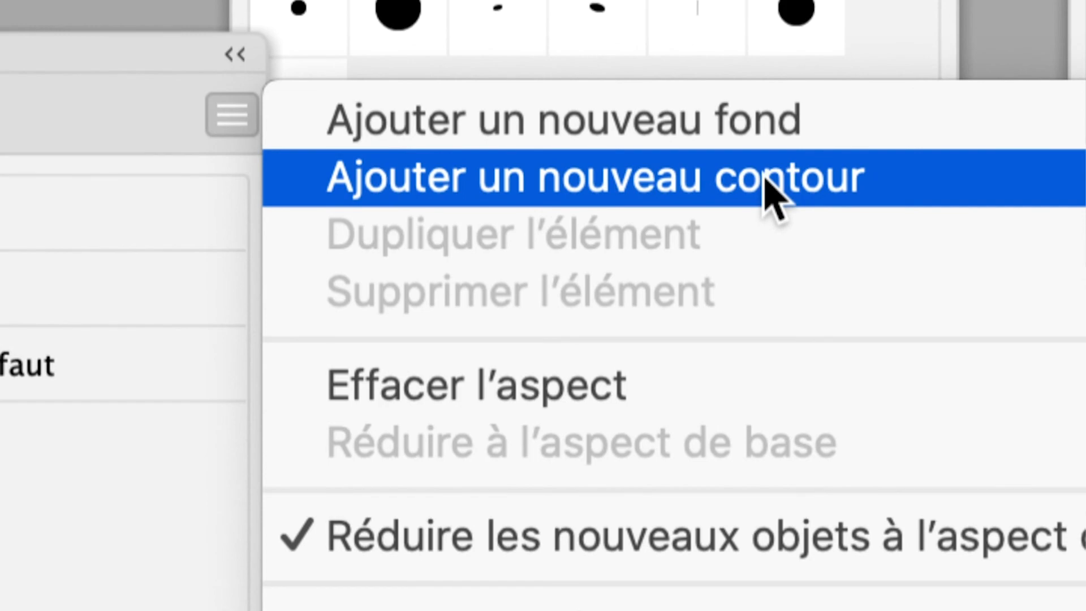
left_click(772, 196)
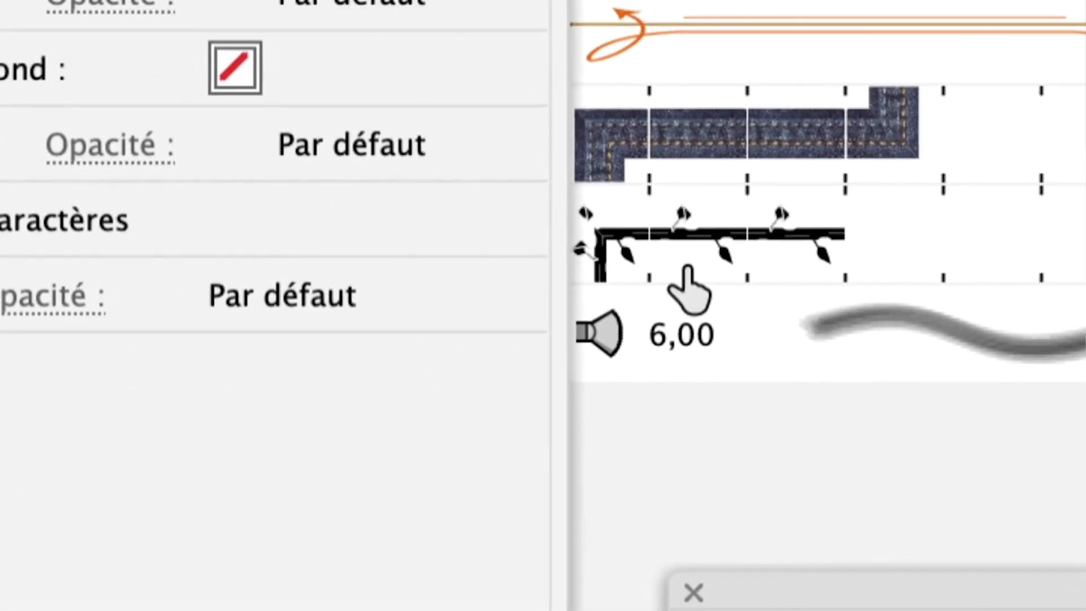
left_click(687, 257)
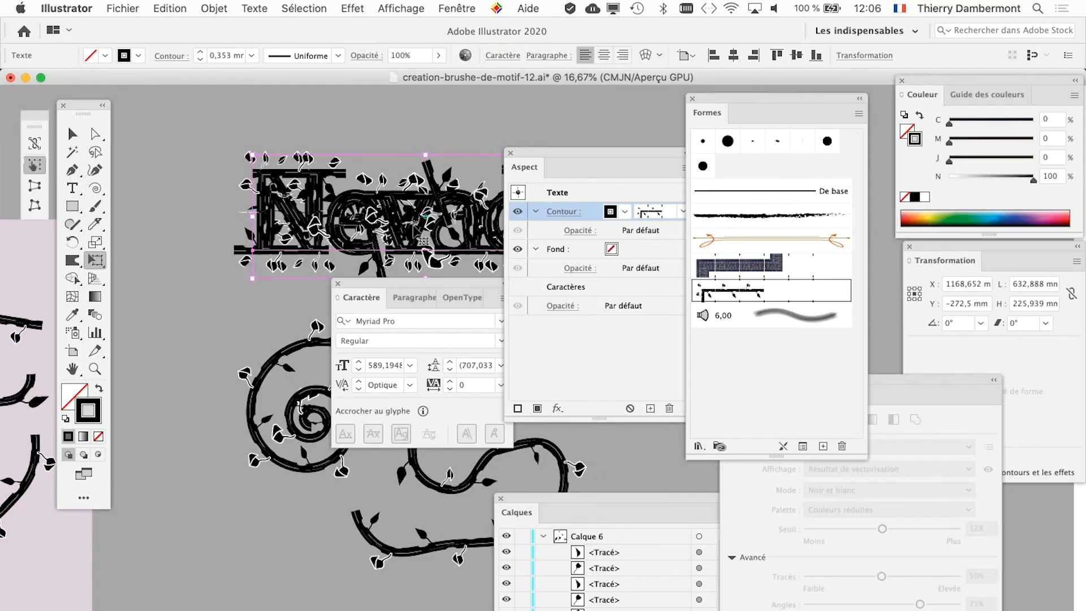
Step: Move the floating appearance and character settings clear of the Nevada lettering
left_click_drag(541, 157, 230, 320)
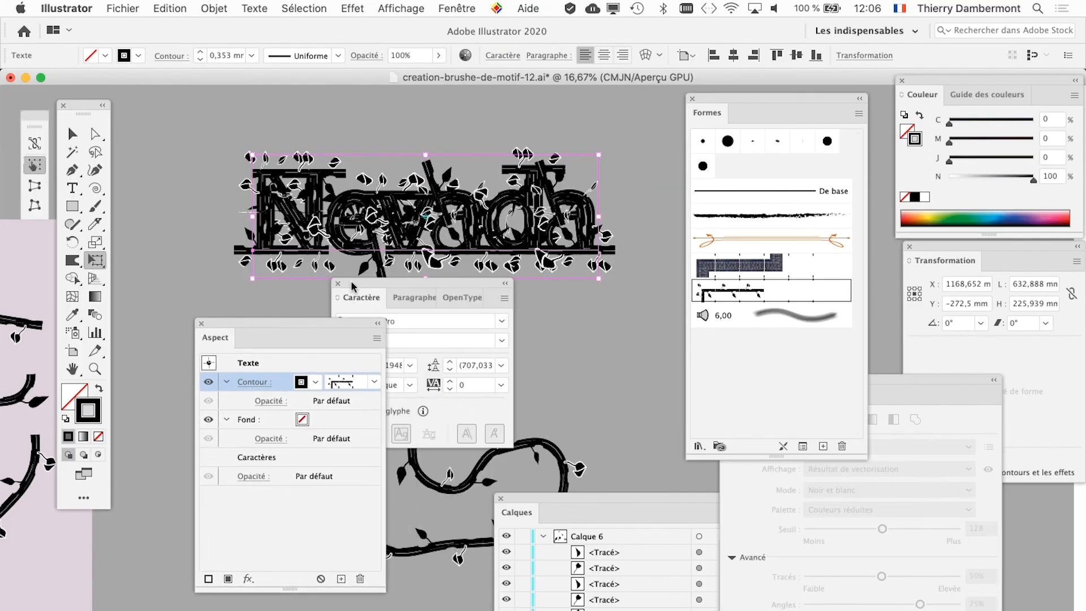
left_click_drag(350, 282, 586, 379)
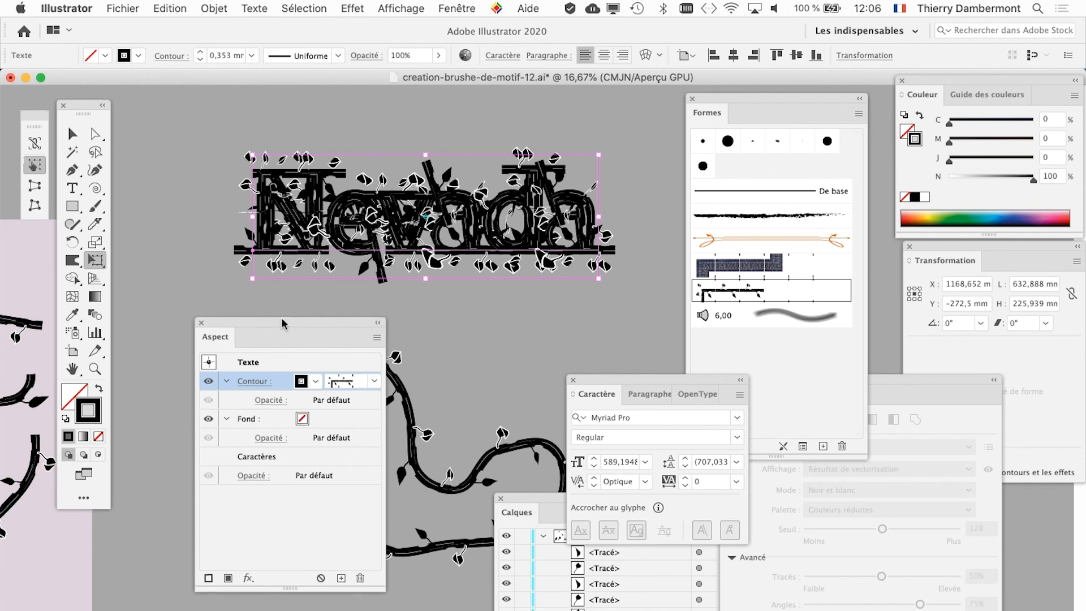
left_click_drag(281, 322, 288, 295)
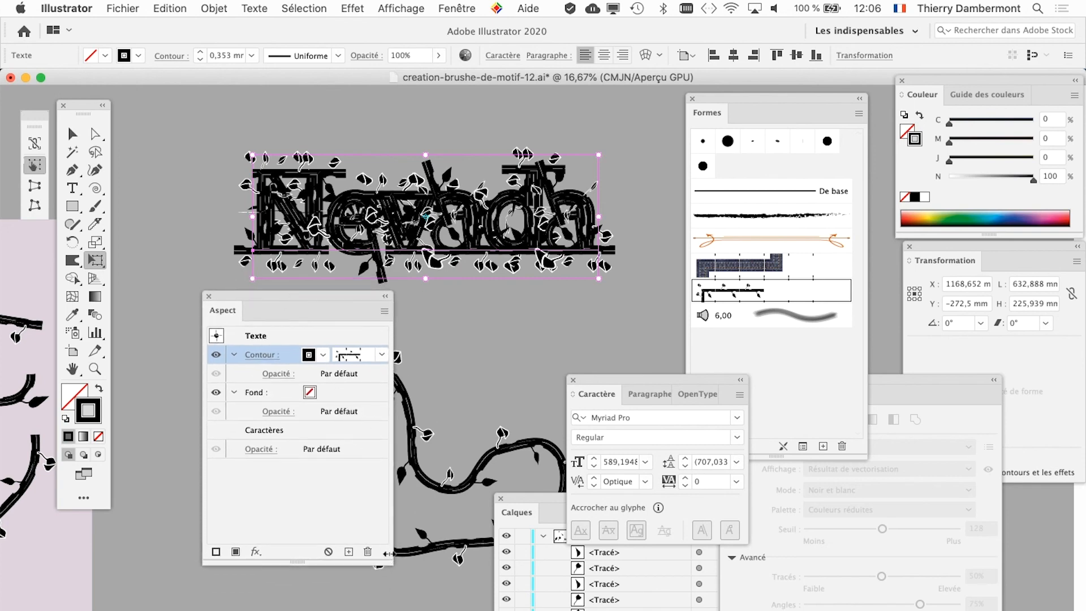
Step: Enlarge the appearance settings and set the Nevada text's stroke weight to 0,2 mm after trying 0,1 mm
left_click_drag(389, 561, 566, 539)
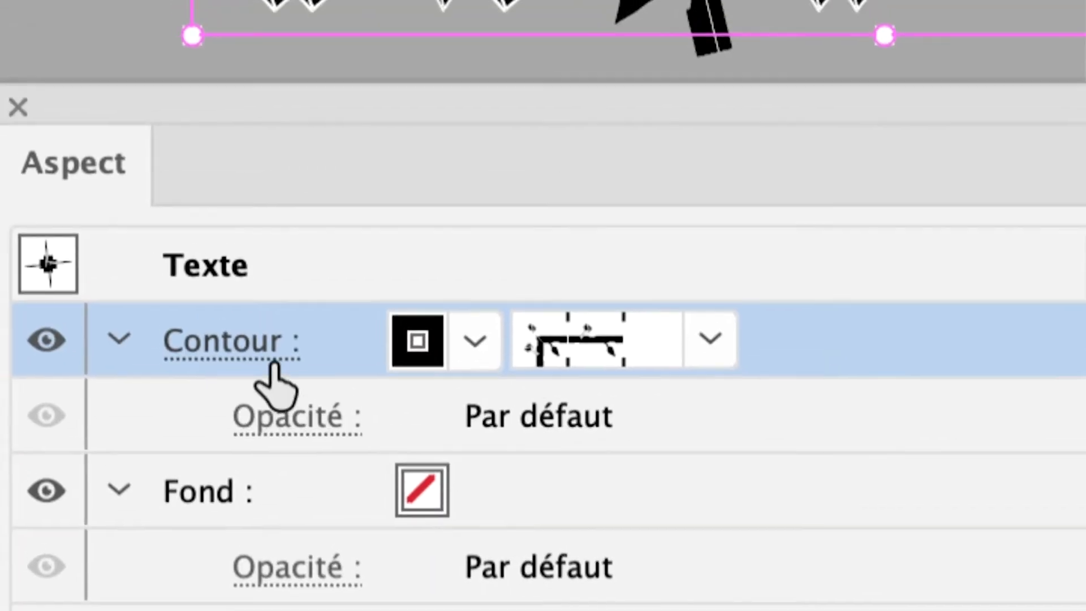
left_click(275, 384)
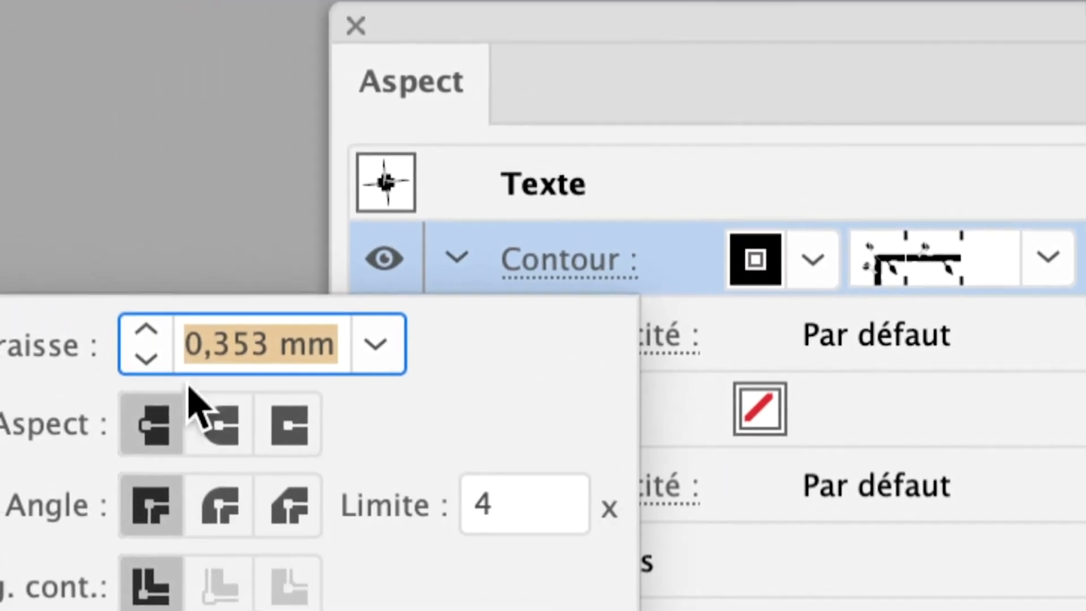
type("0,1")
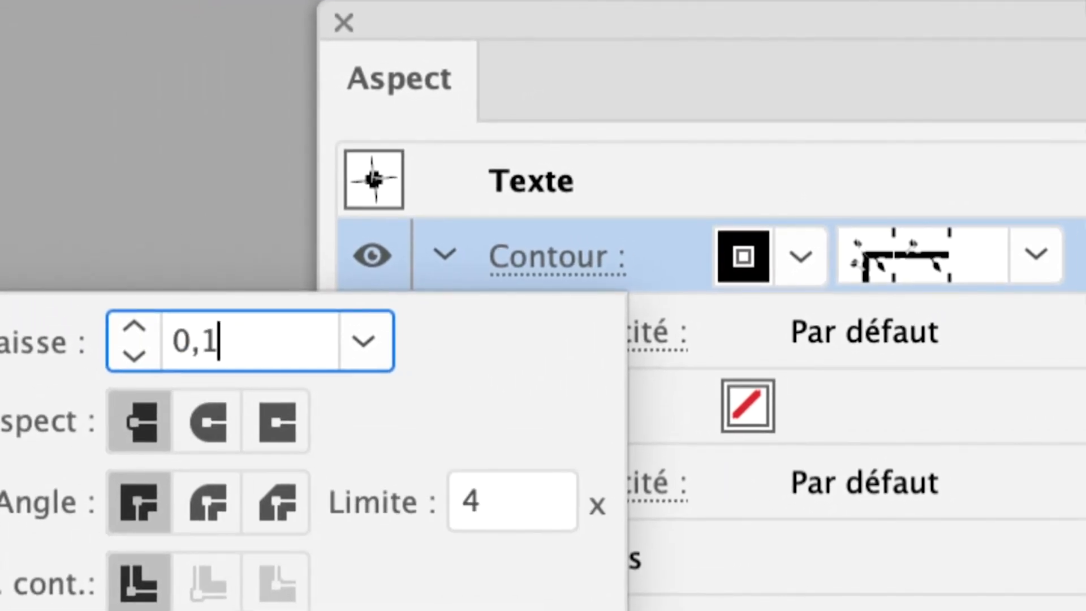
key("Return")
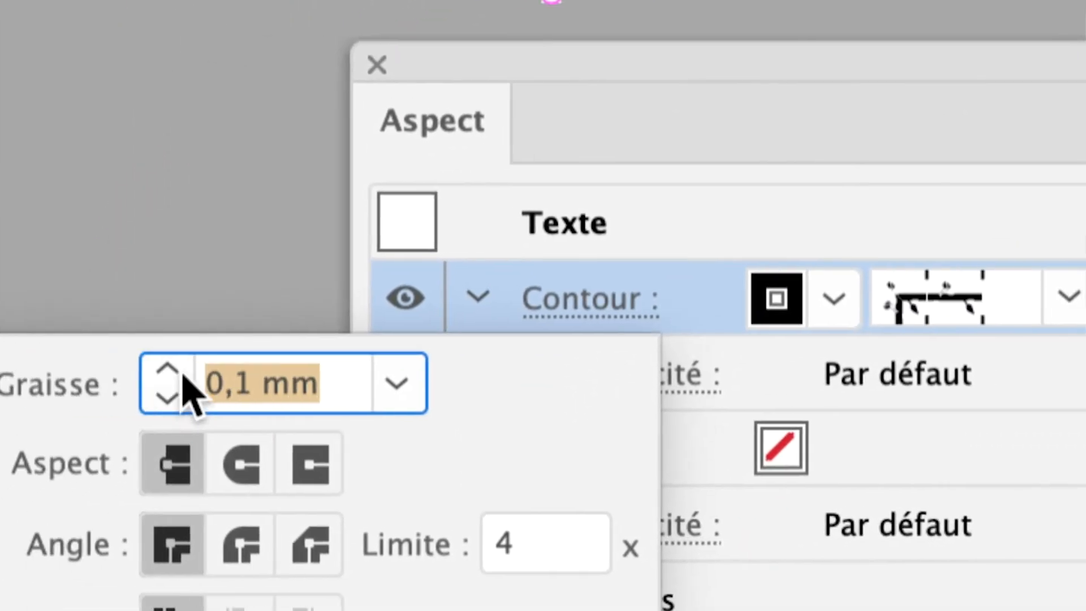
type("0,2")
key("Return")
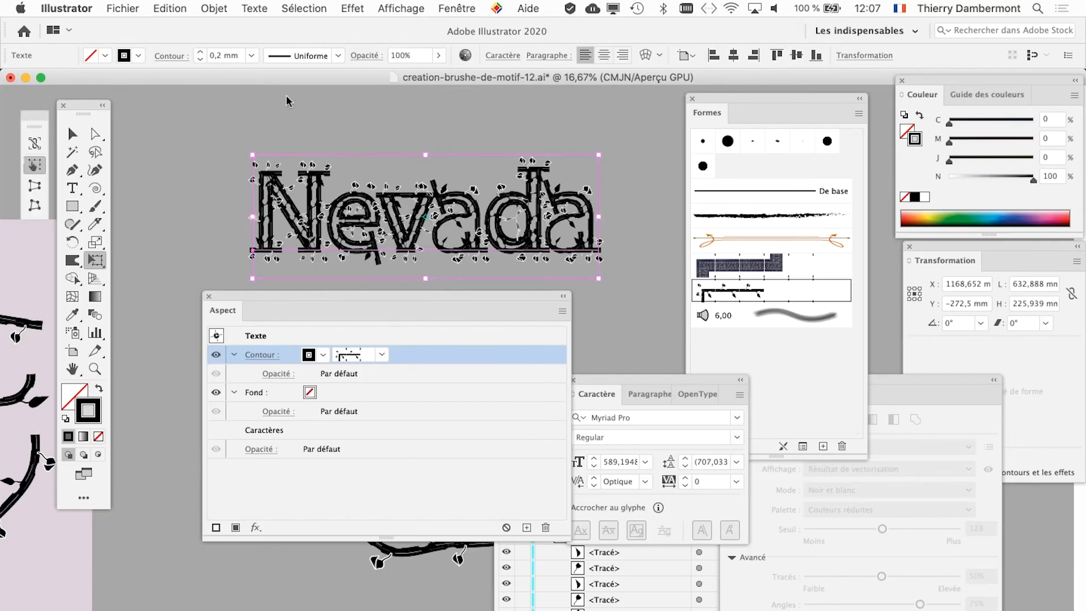
Step: Deselect the Nevada text, inspect its branch outline up close and move the appearance settings clear of the lettering
left_click(72, 134)
left_click(140, 169)
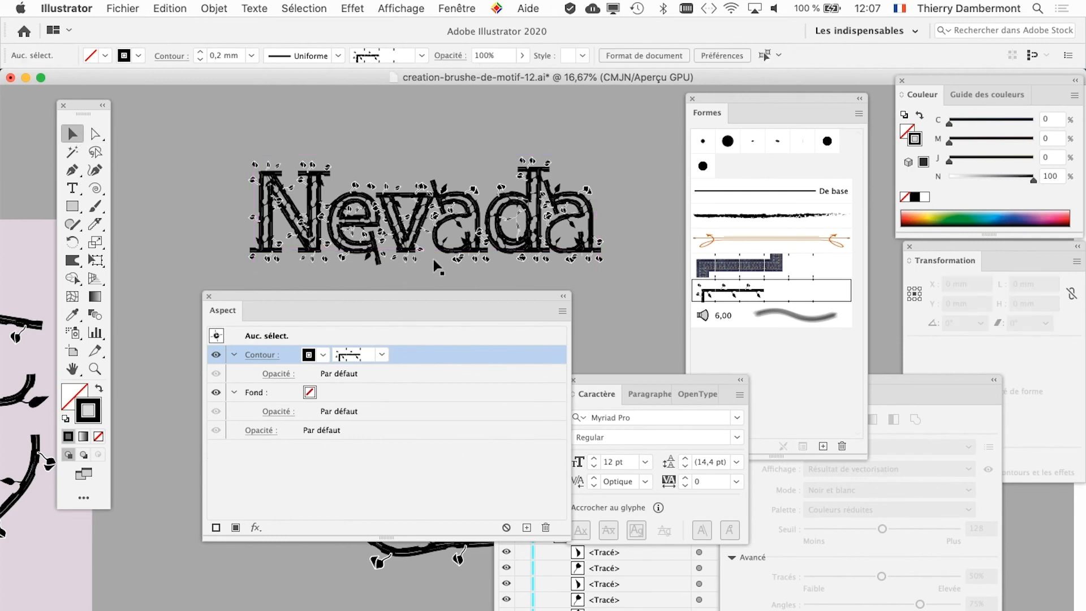
scroll(436, 258, "up", 2)
scroll(440, 254, "up", 2)
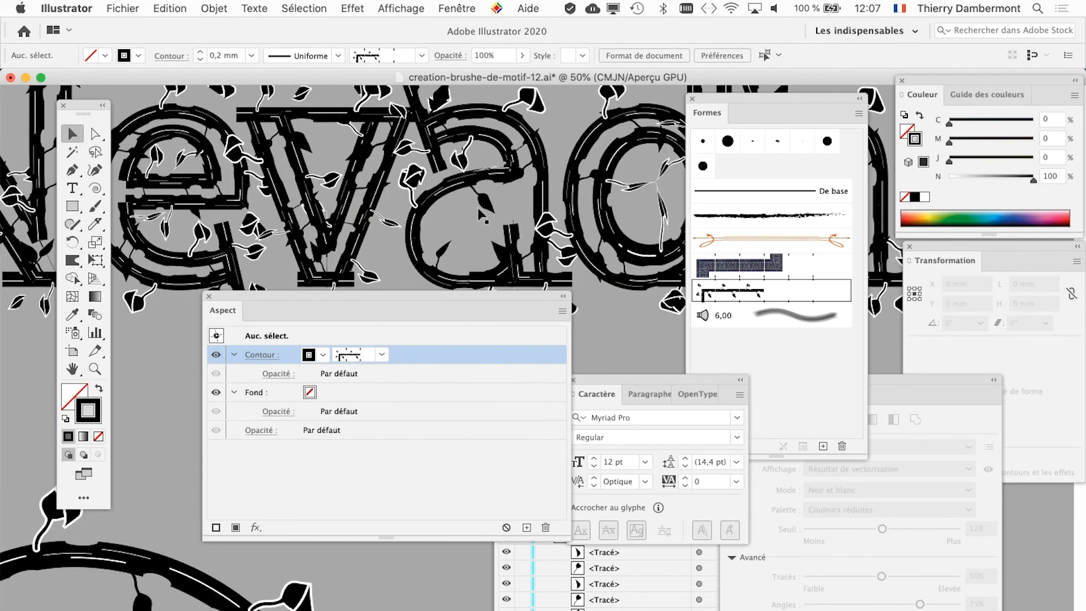
left_click_drag(516, 293, 387, 428)
scroll(461, 362, "down", 2)
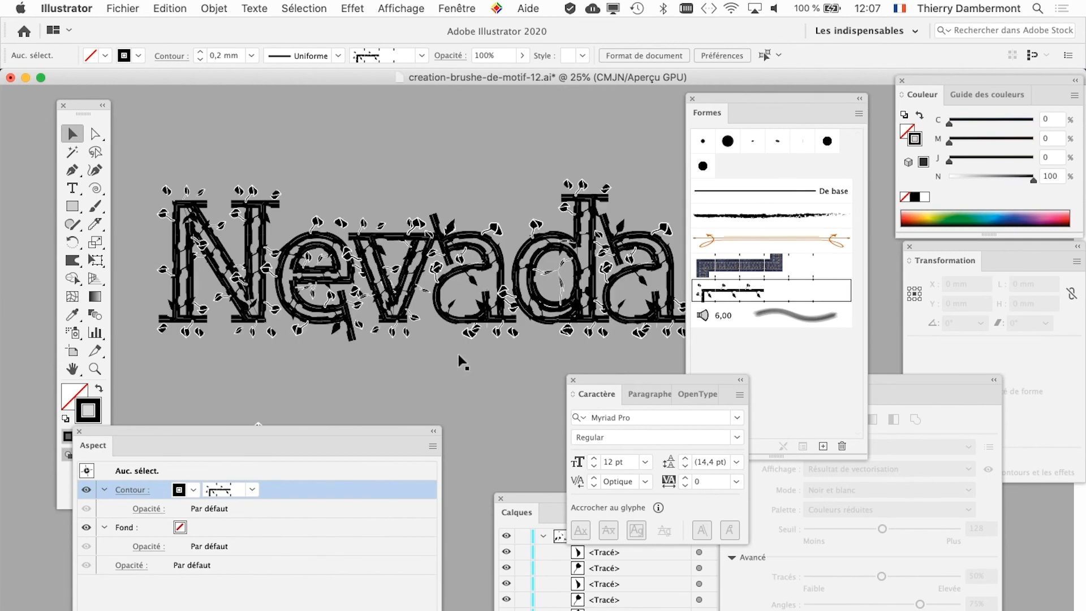
Step: Reselect the Nevada text and compare its branch stroke at weights of 0,15 mm and 0,25 mm
left_click(248, 233)
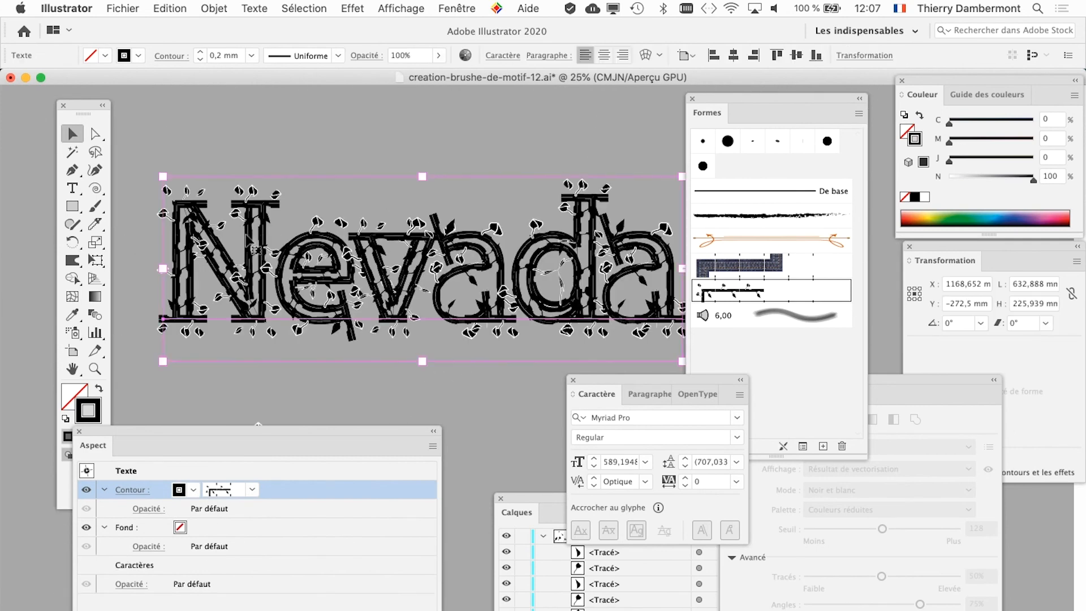
key("space")
left_click_drag(446, 257, 425, 212)
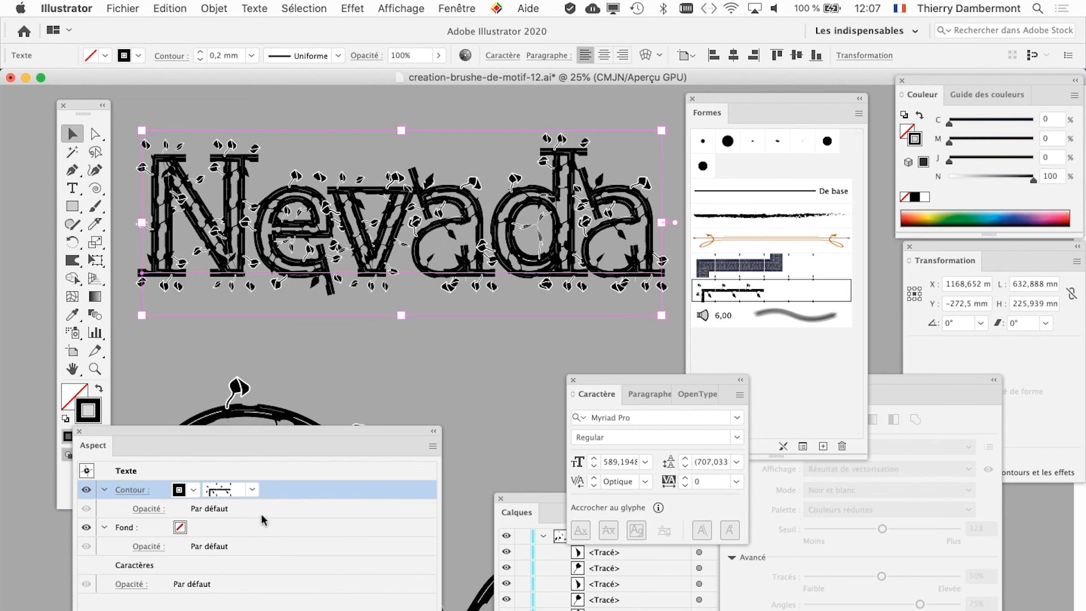
left_click(139, 490)
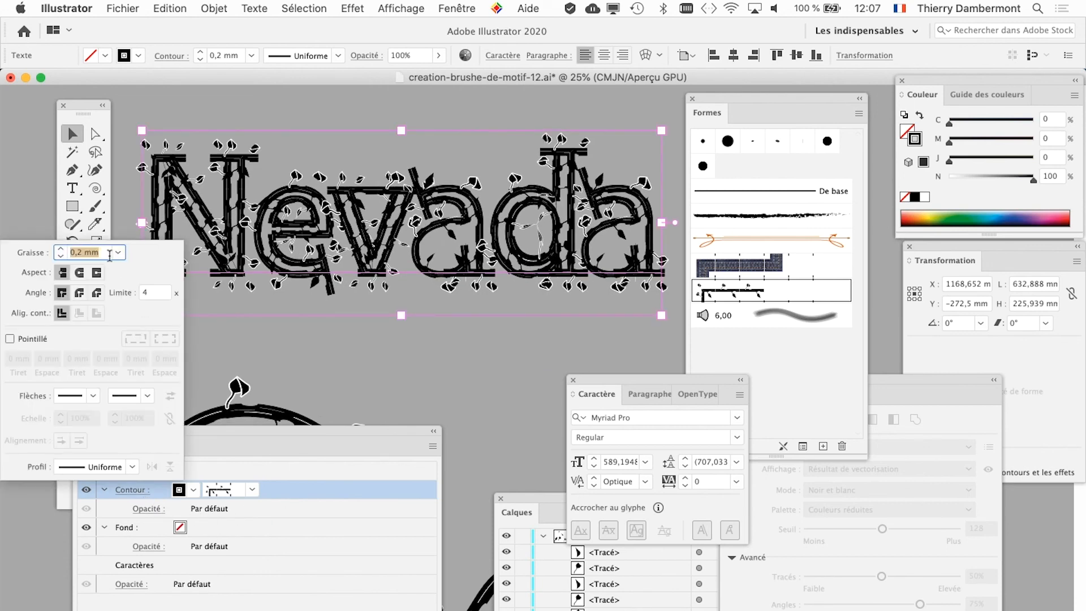
type("0,15")
key("Return")
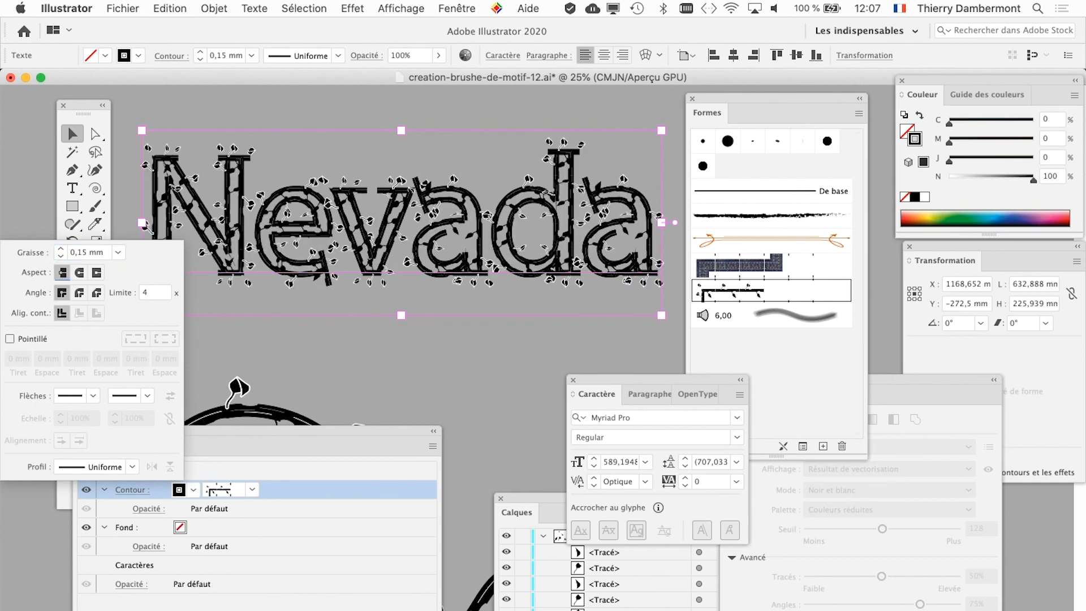
left_click(45, 253)
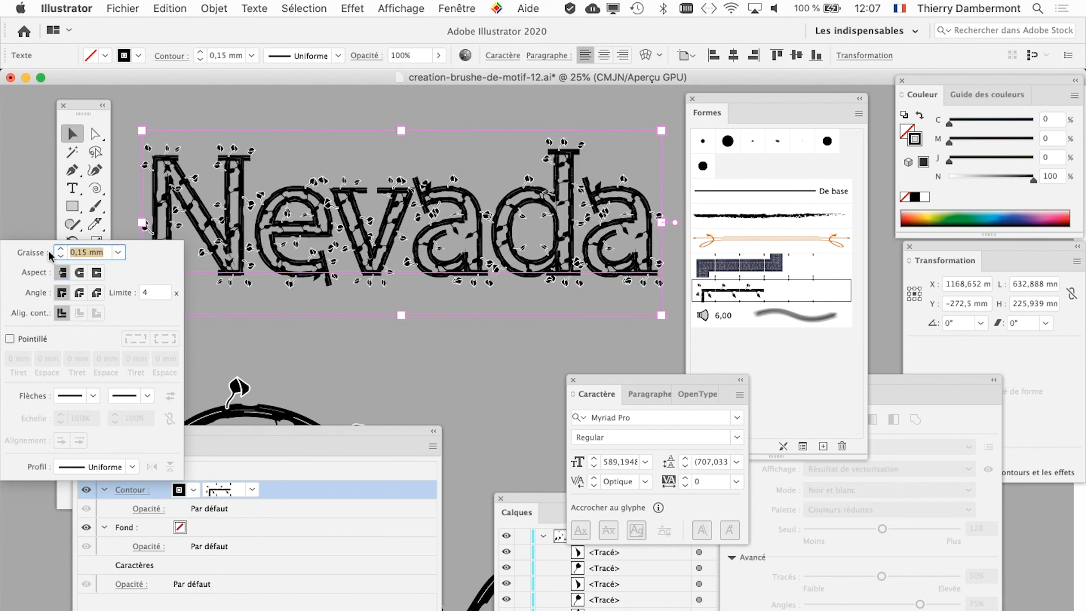
type("0,25")
key("Return")
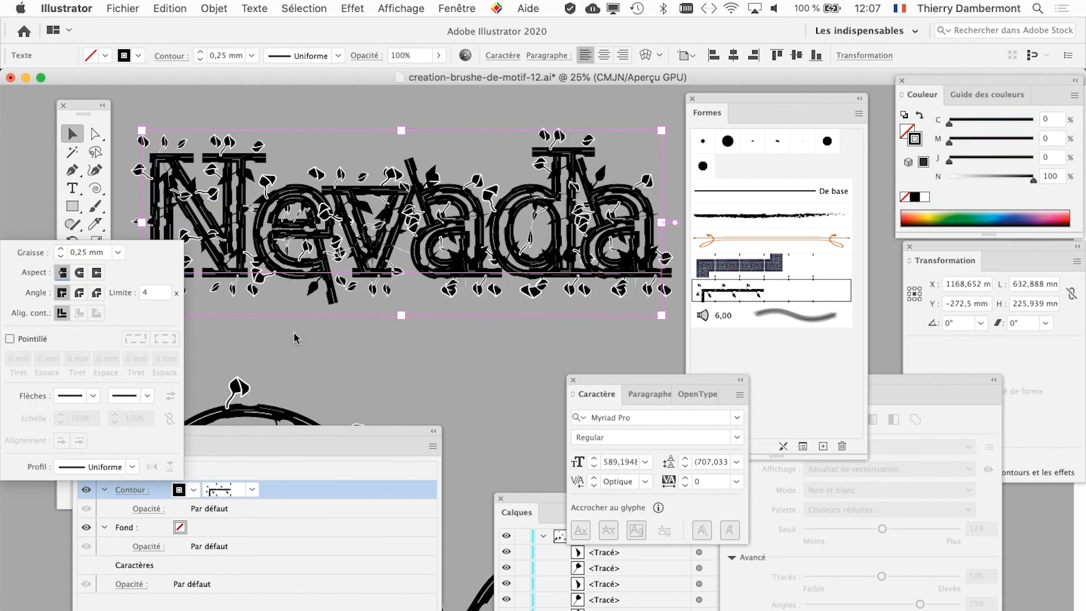
key("Escape")
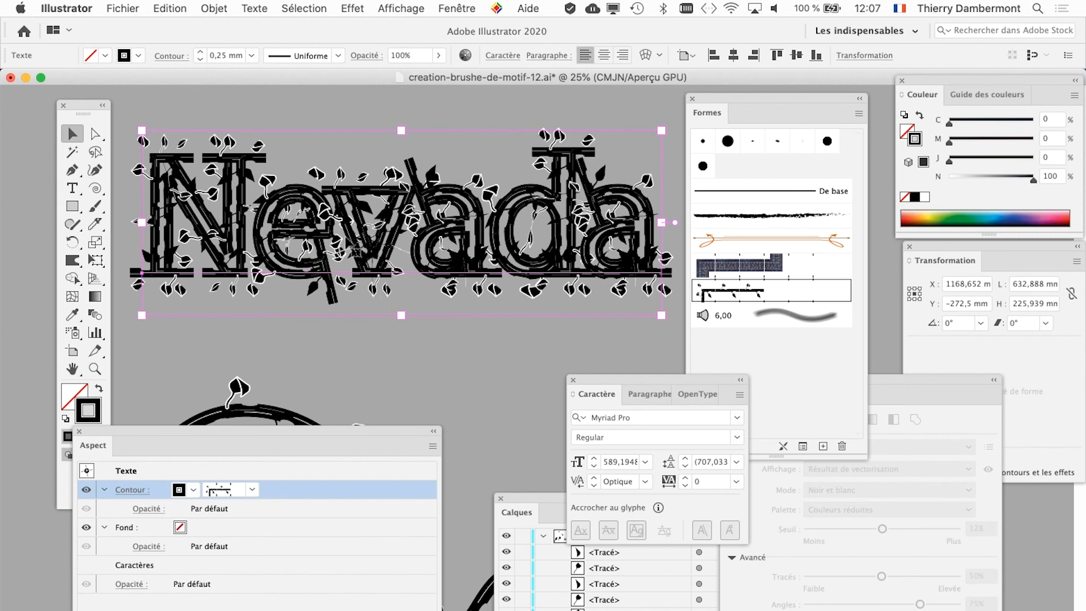
Step: Compare the Nevada lettering in overview and close-up, and set its branch stroke weight to 0,15 mm
key("super+minus")
key("super+minus")
key("super+minus")
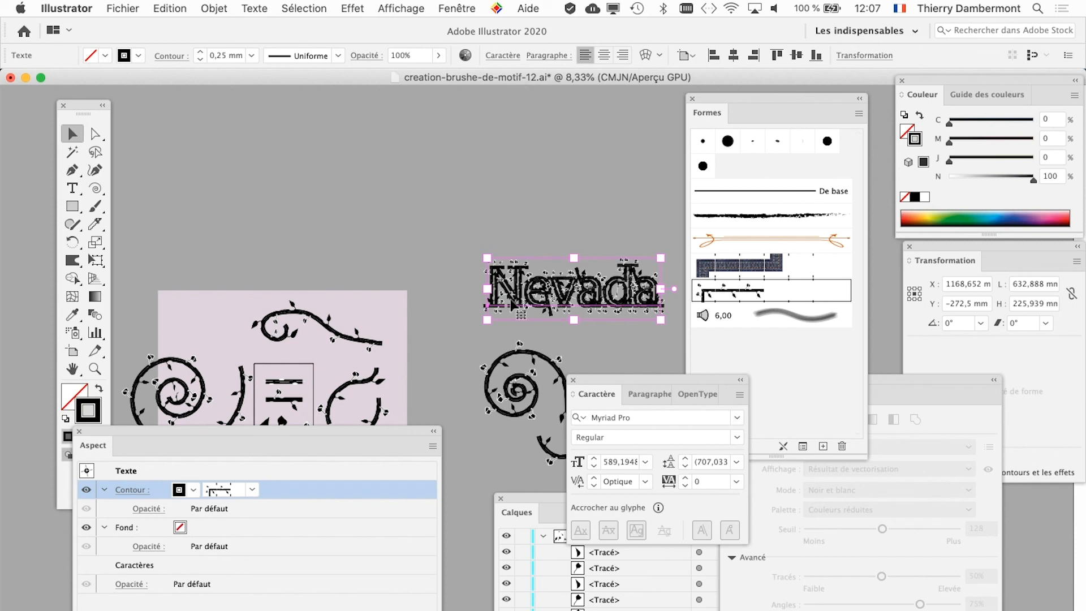
key("super+plus")
key("super+plus")
key("super+plus")
key("super+plus")
key("super+plus")
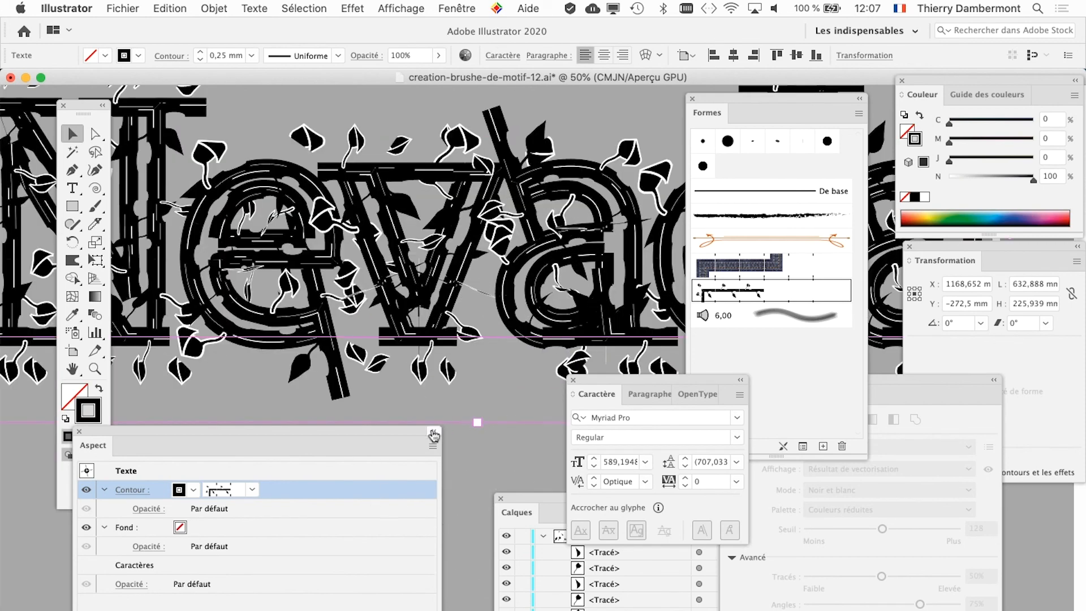
left_click(136, 491)
type("0,15")
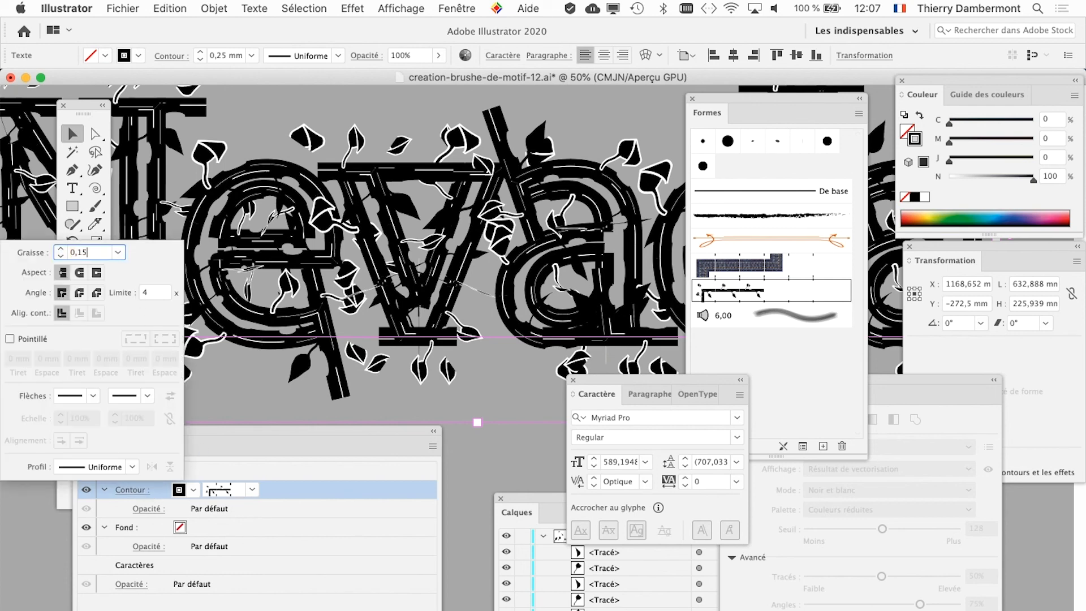
key("Return")
left_click(368, 396)
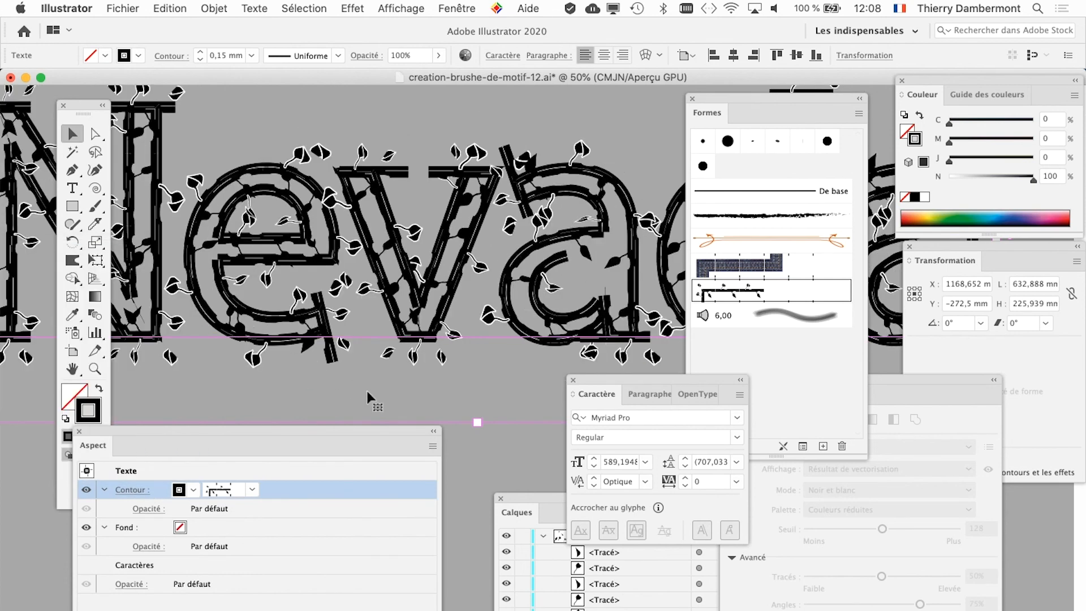
scroll(369, 397, "down", 2)
scroll(369, 400, "down", 1)
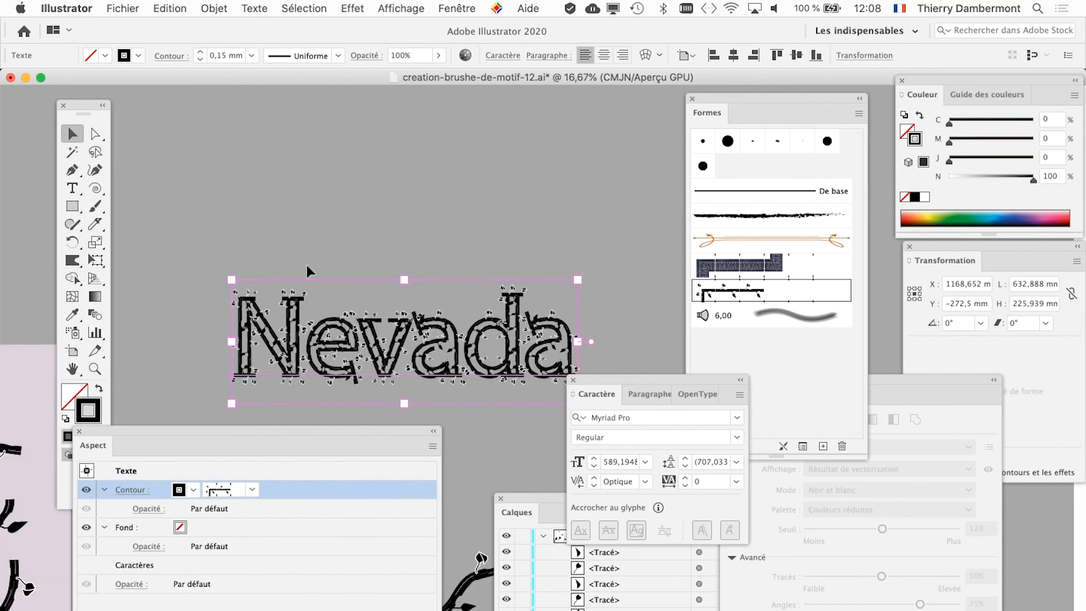